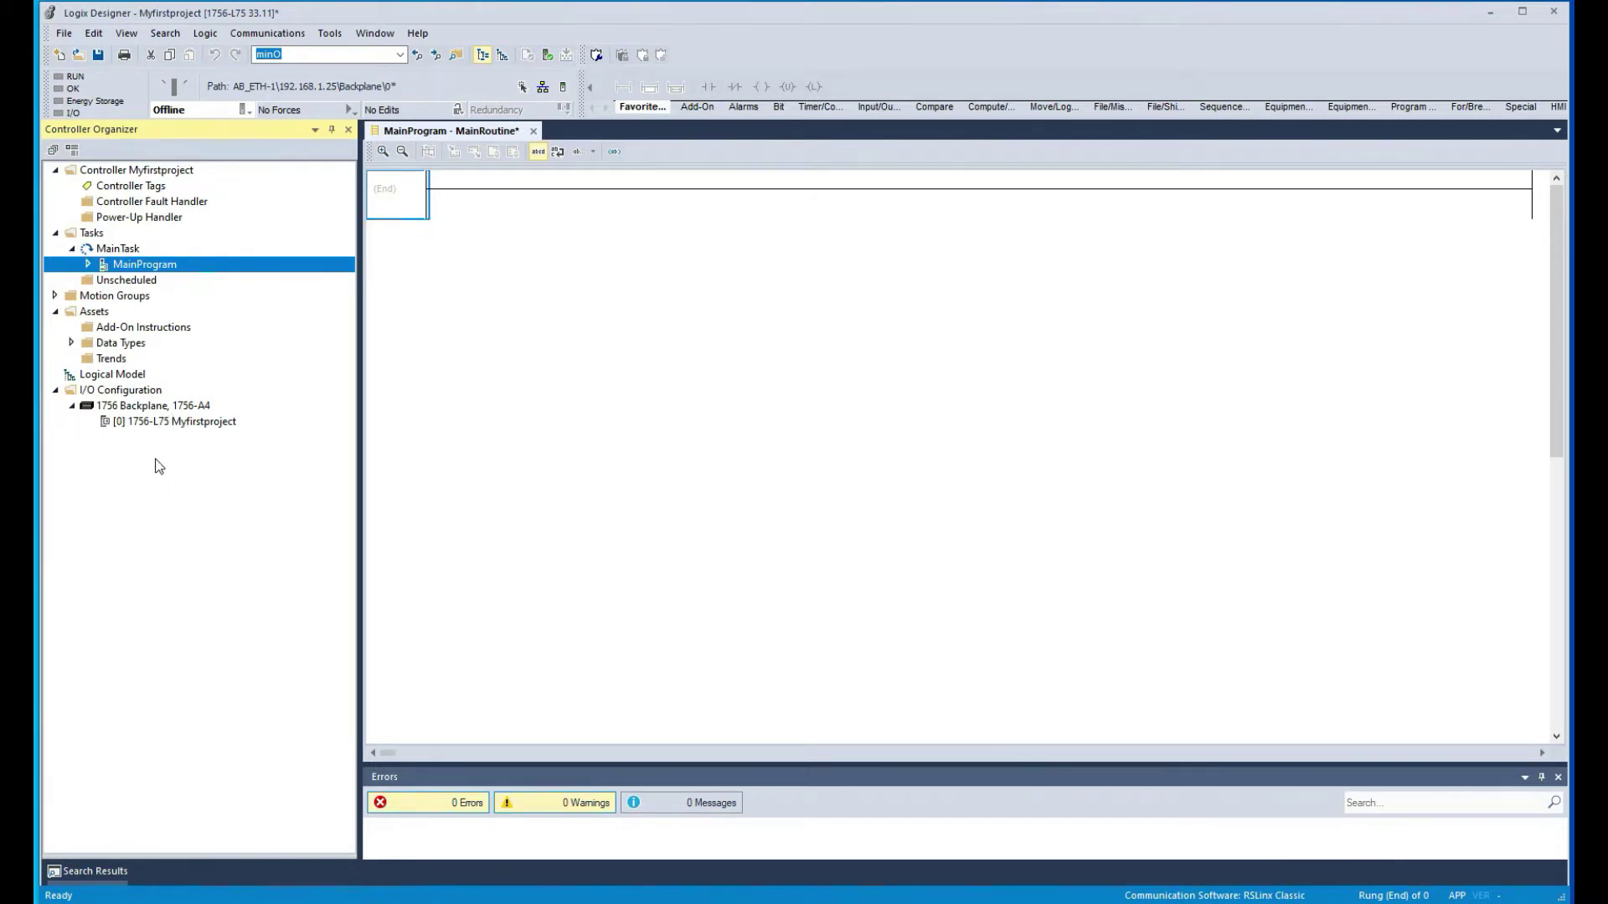
# Add a 1756-IB16 digital input module to the local 1756-A4 backplane, leaving its name blank and its slot at 1
pyautogui.click(147, 408)
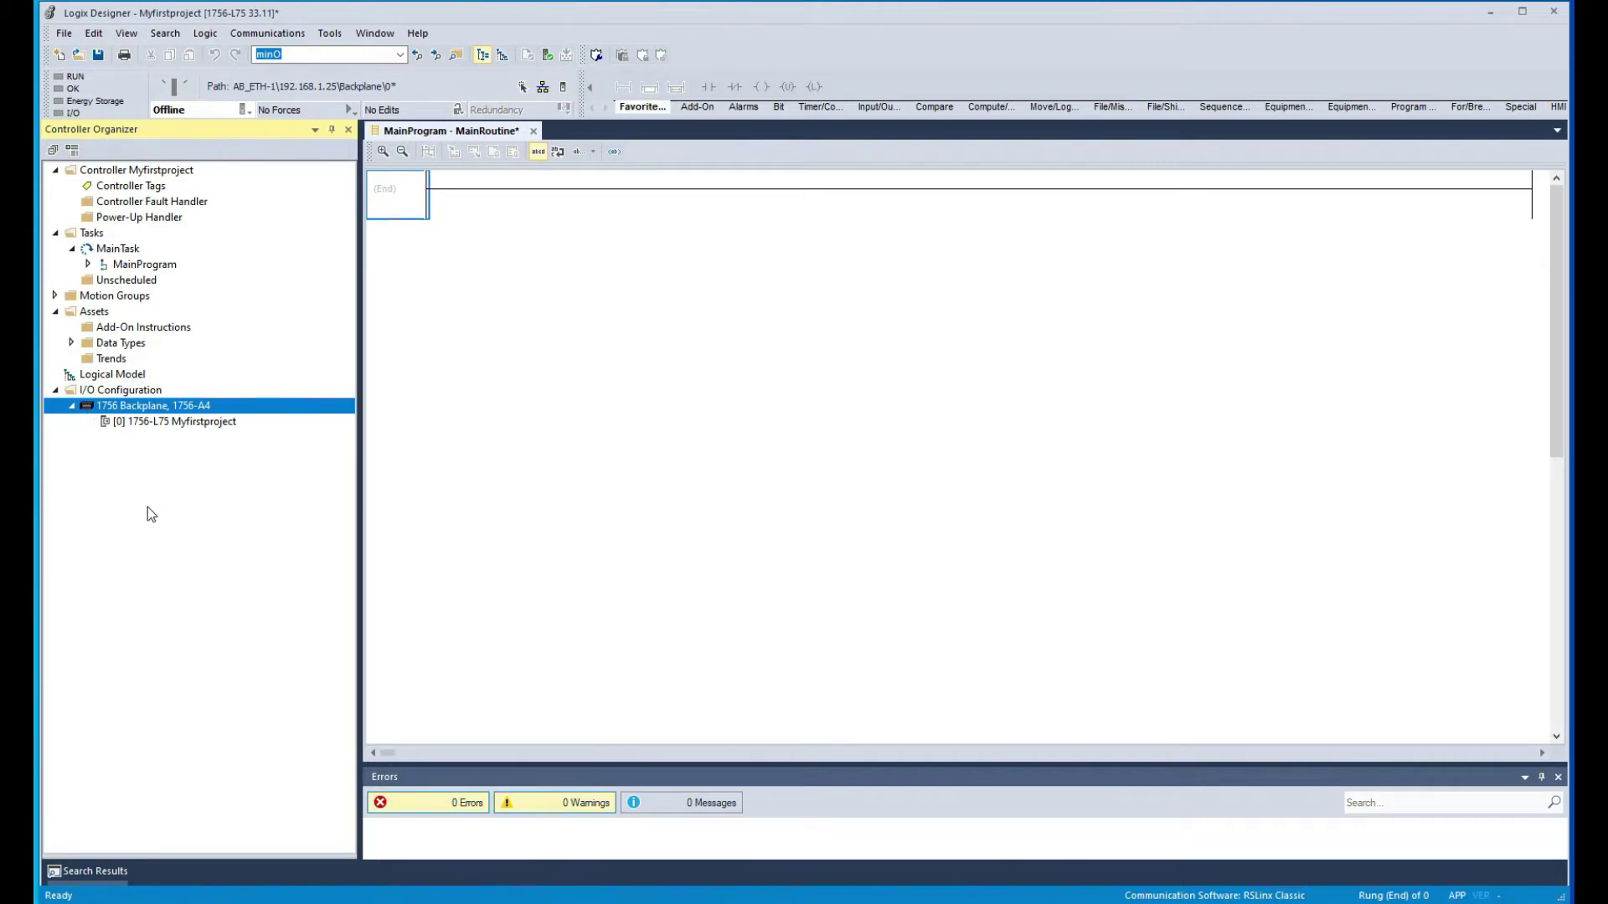
pyautogui.click(118, 427)
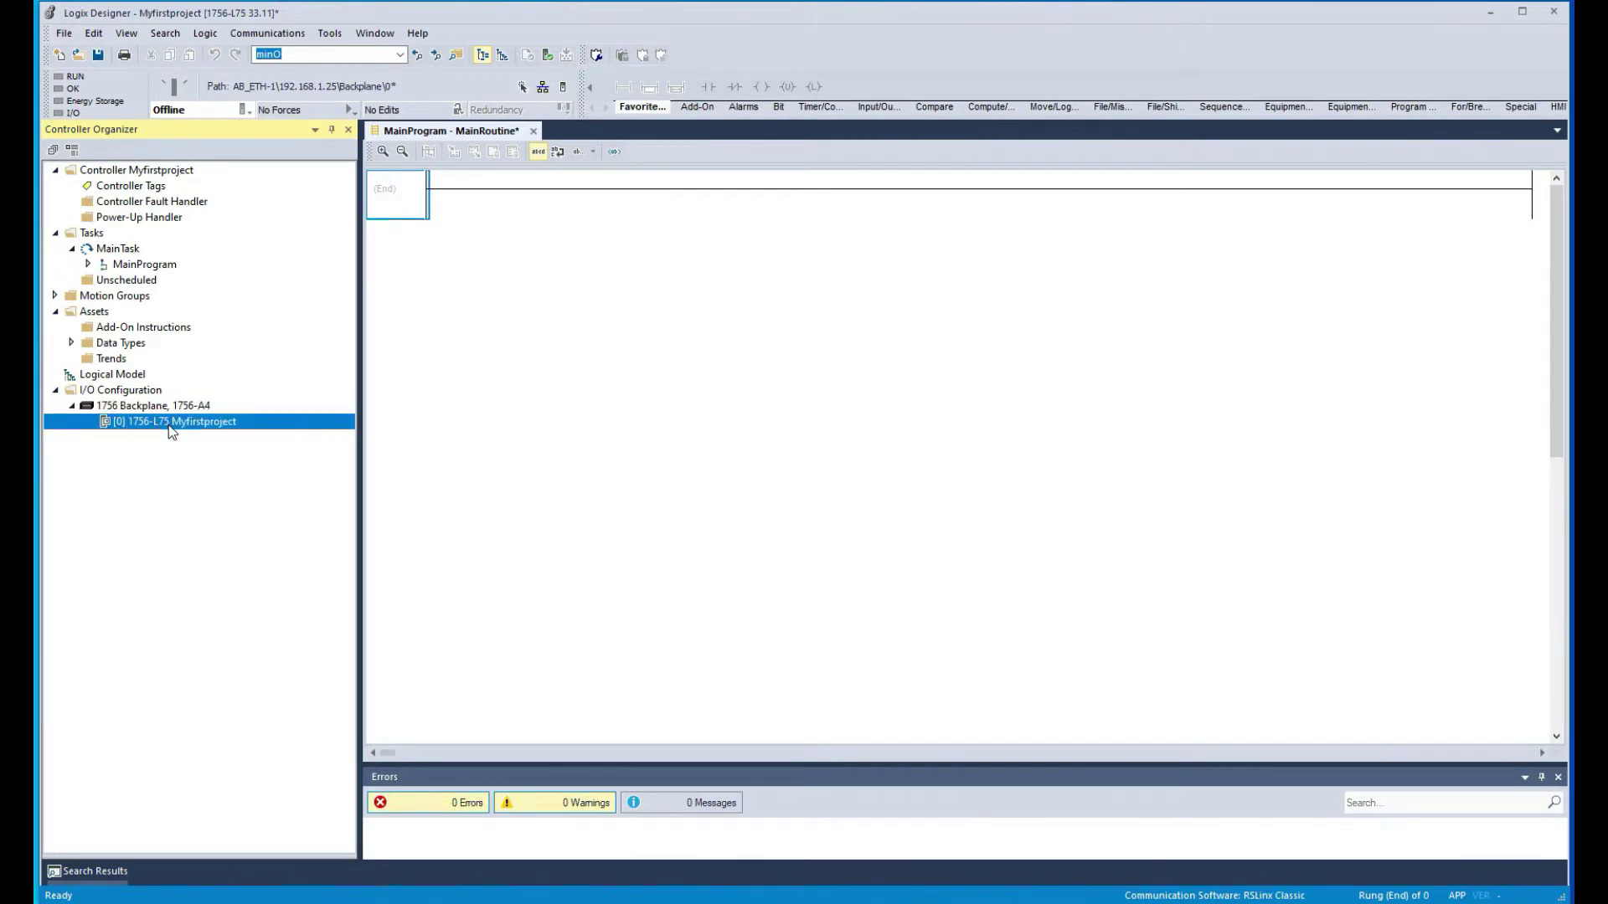
pyautogui.rightClick(154, 408)
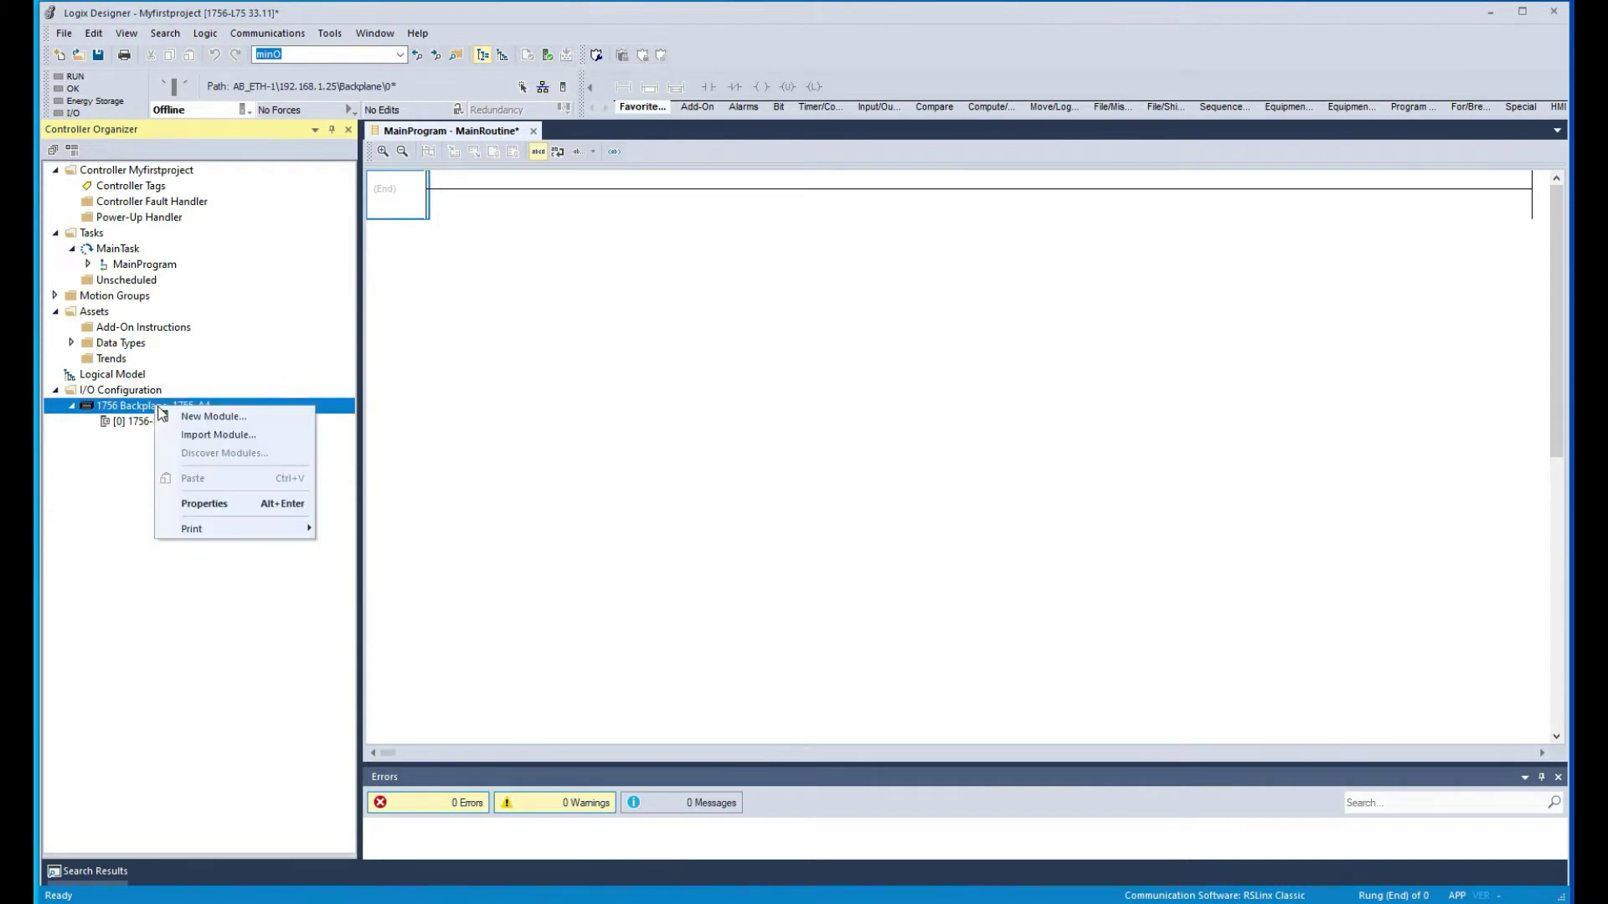
pyautogui.click(177, 417)
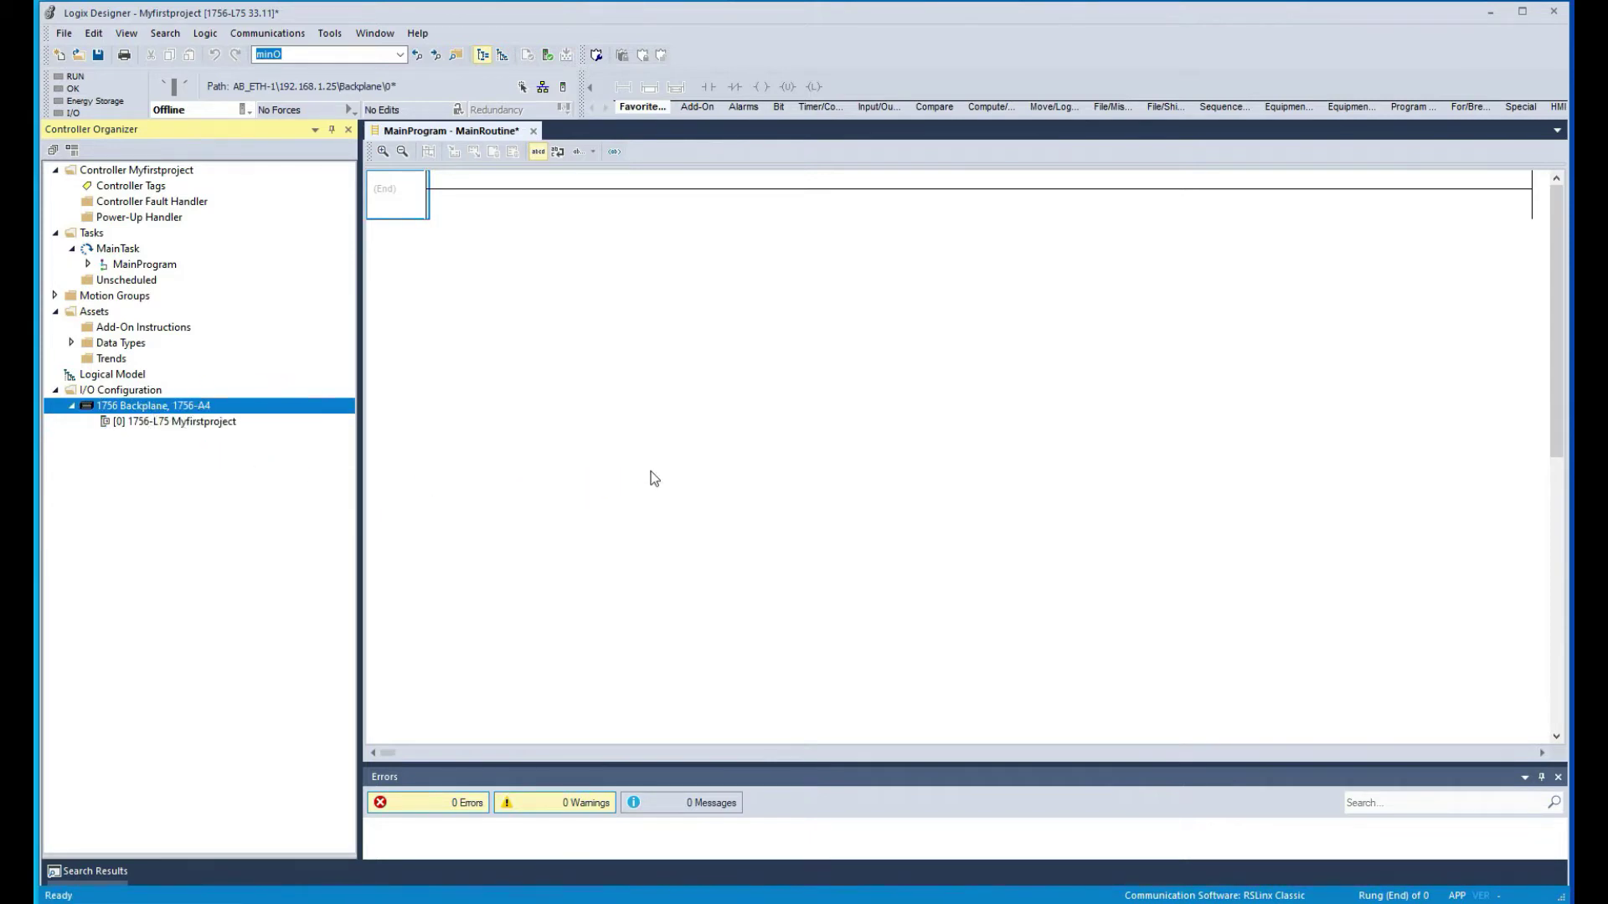
pyautogui.click(443, 226)
pyautogui.write('ib')
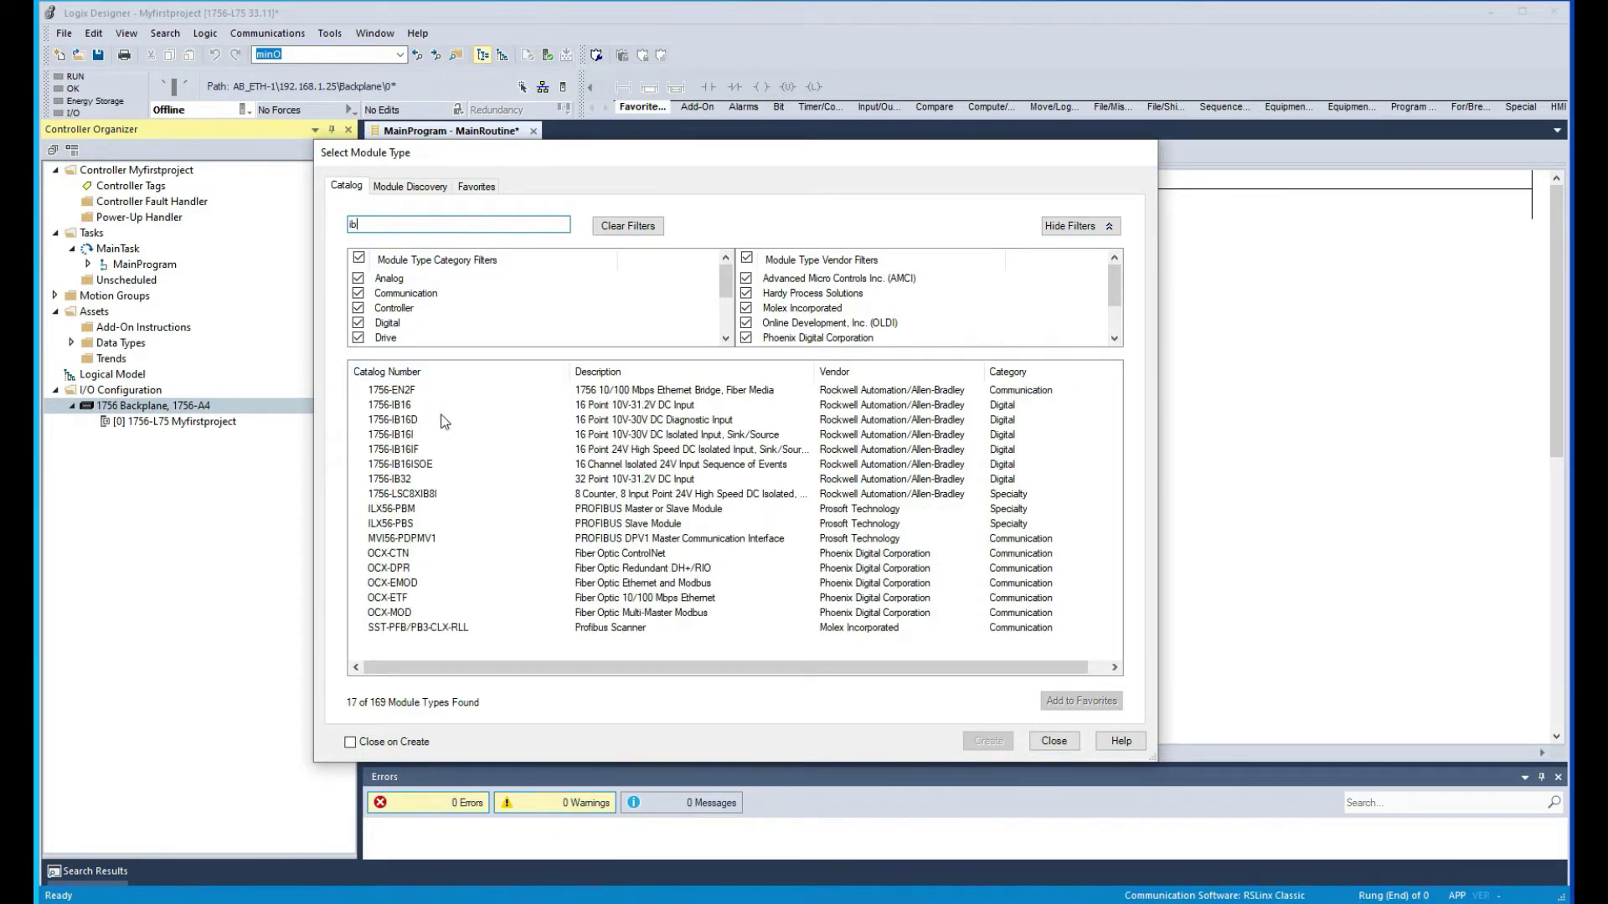
pyautogui.click(403, 407)
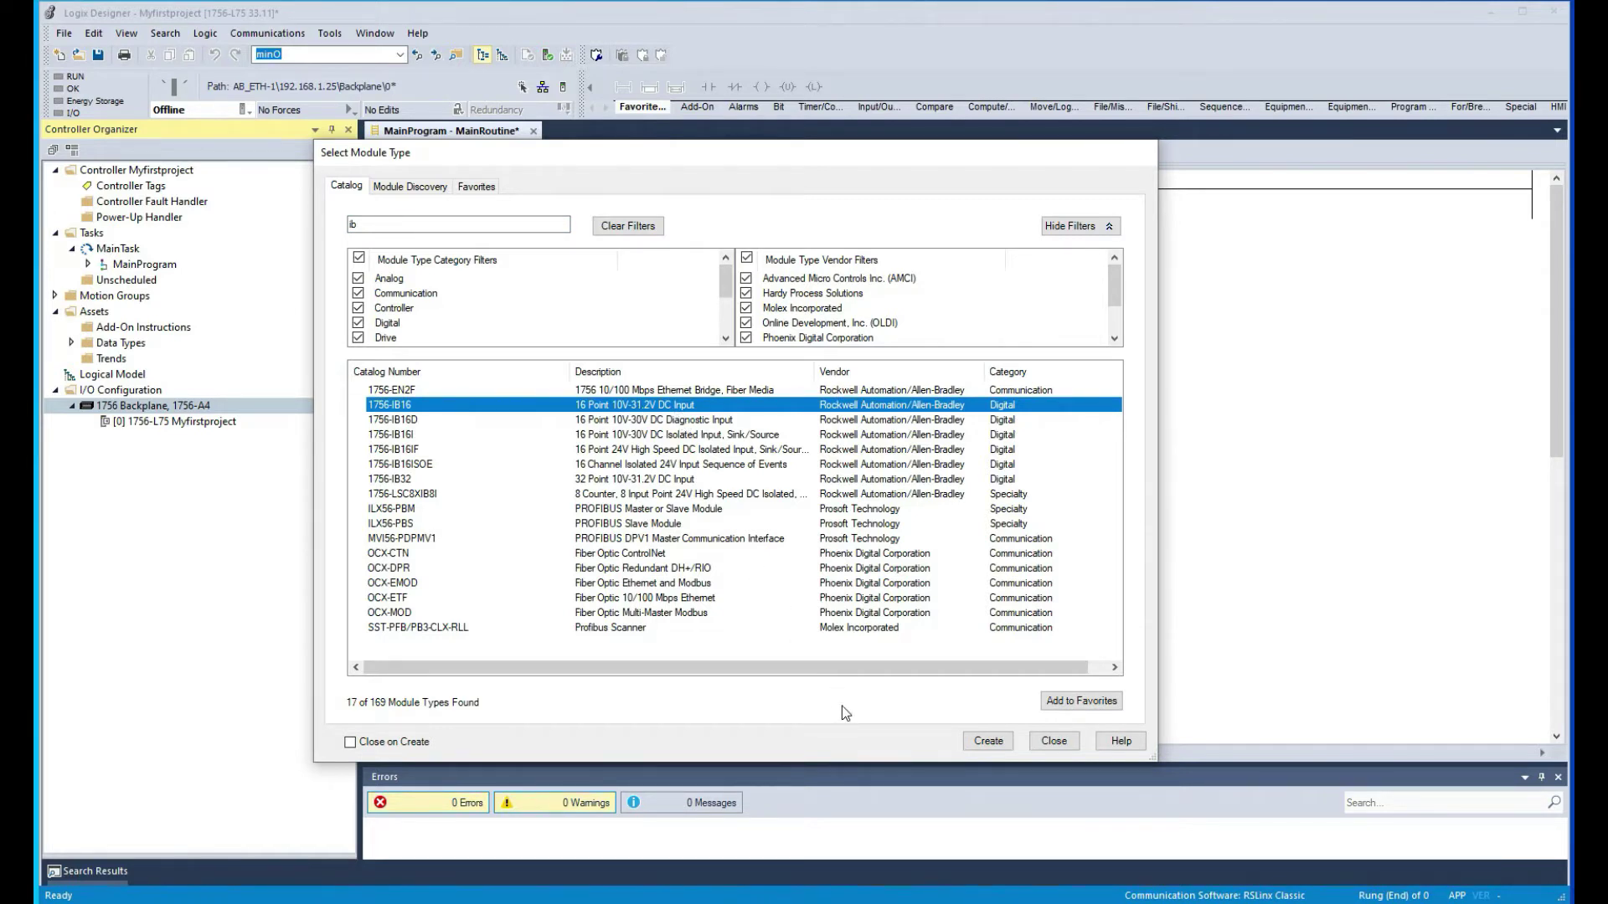
pyautogui.click(984, 744)
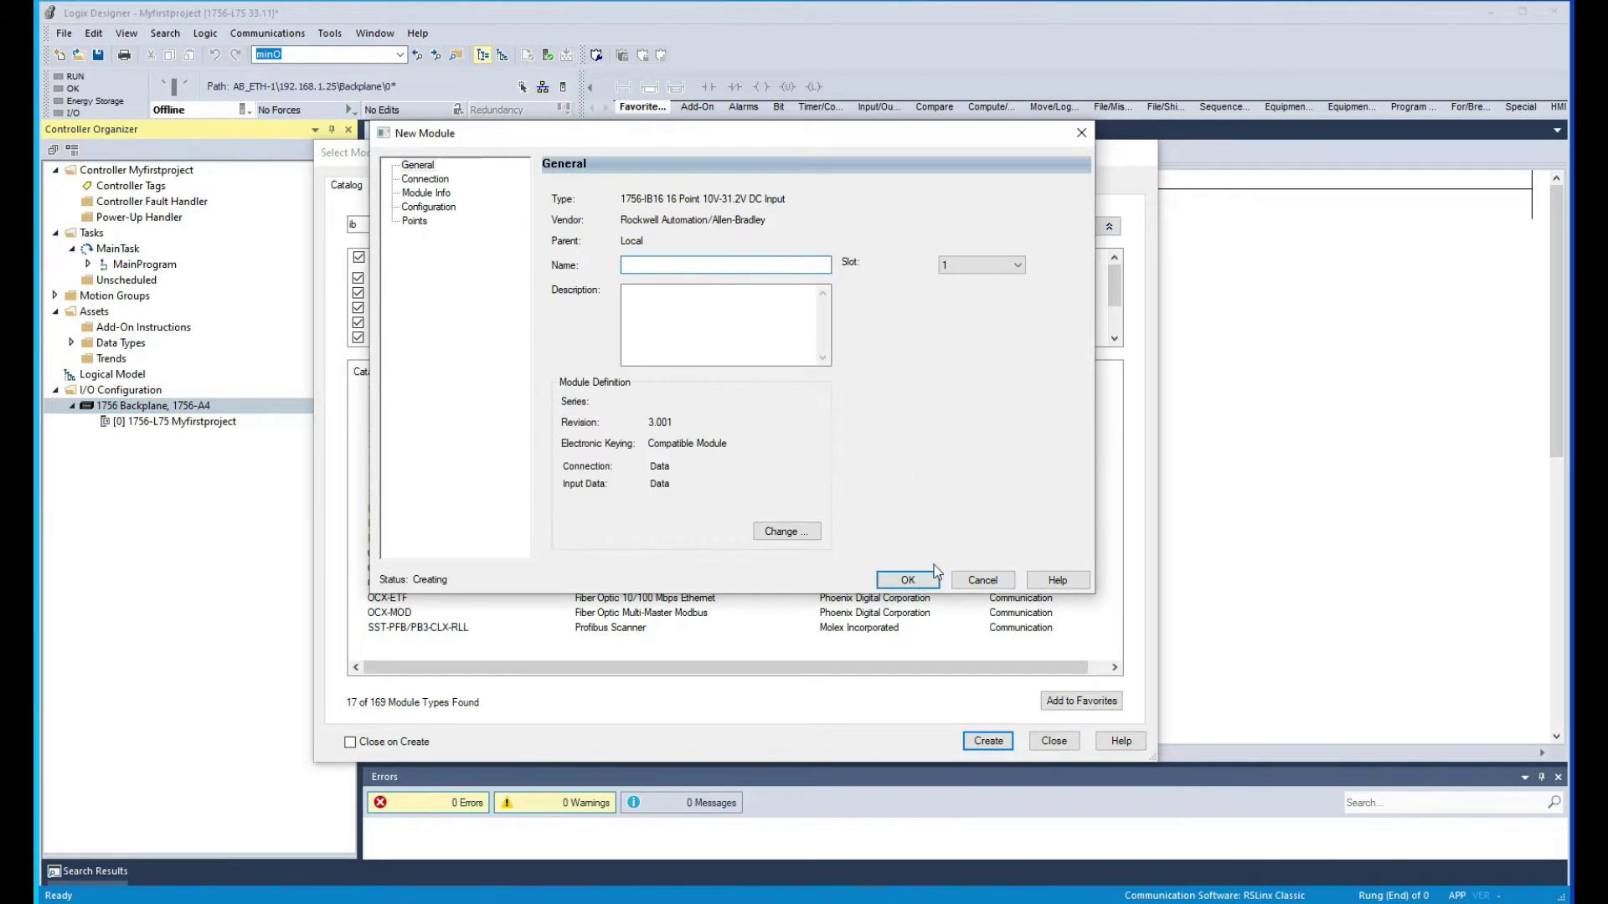
pyautogui.click(908, 579)
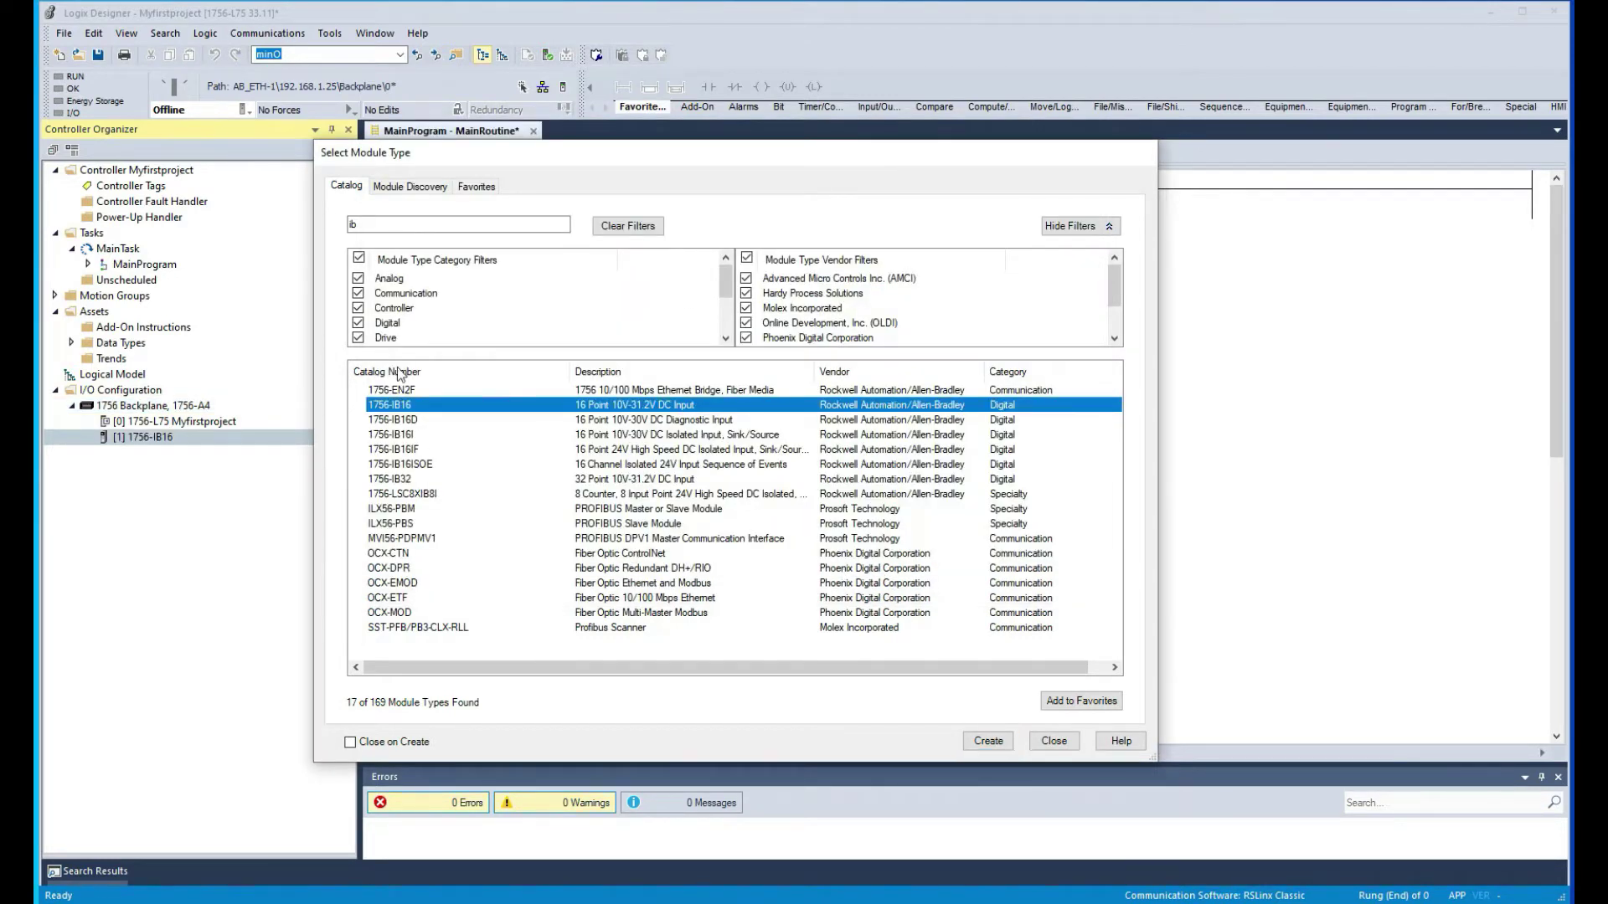
# Find the OB16 output modules in the catalog and add a 1756-OB16D in slot 2, leaving its name blank
pyautogui.doubleClick(377, 226)
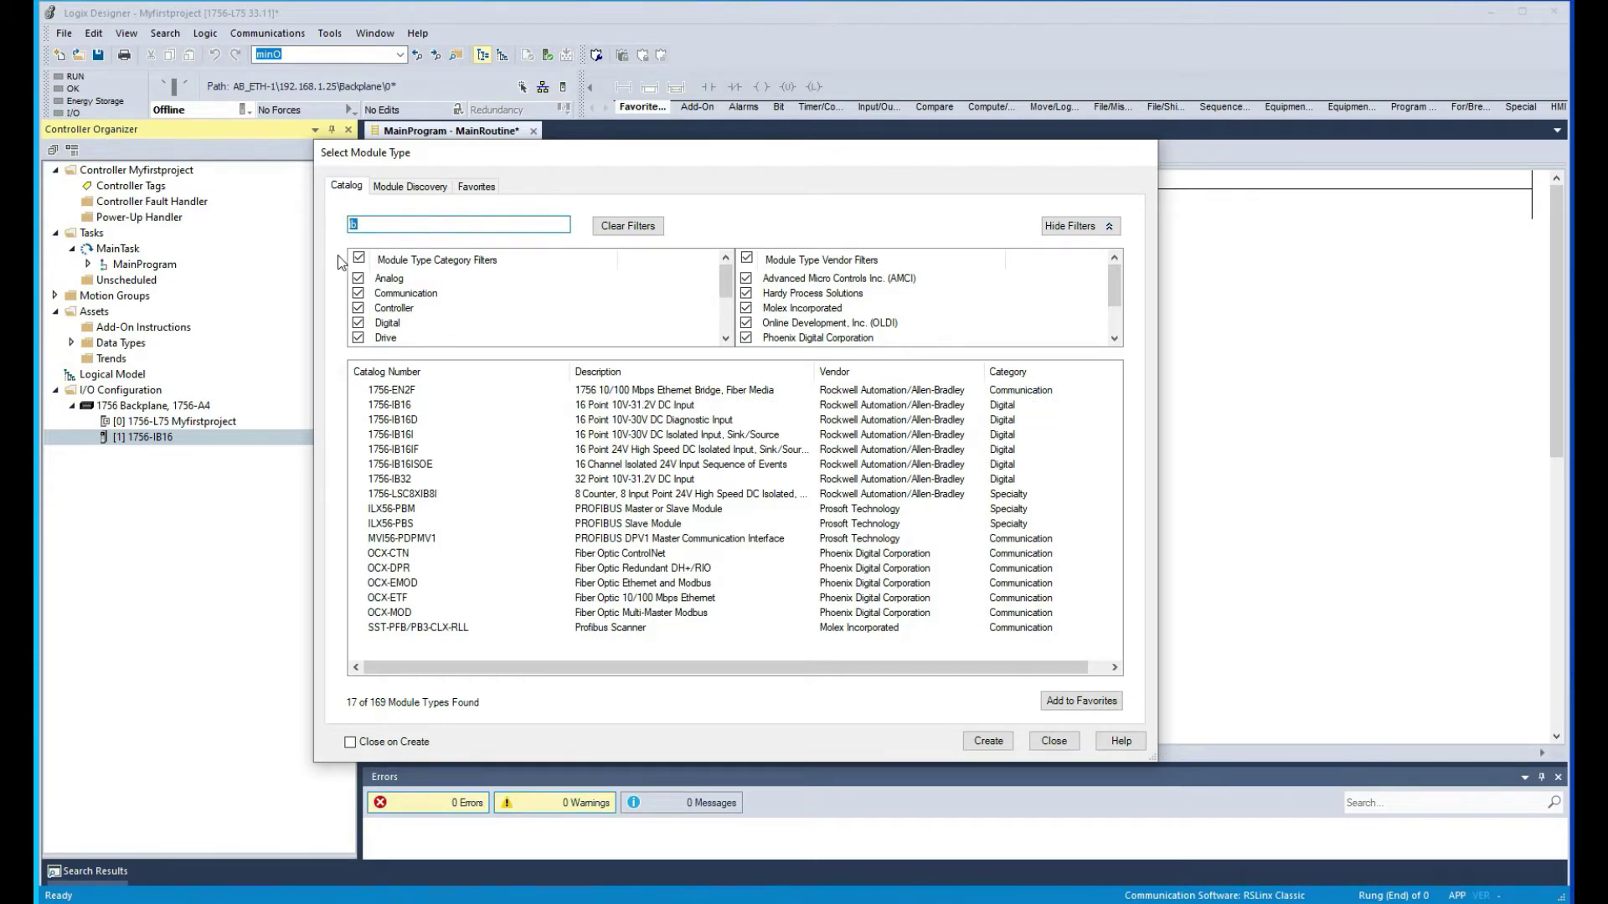
pyautogui.write('ob')
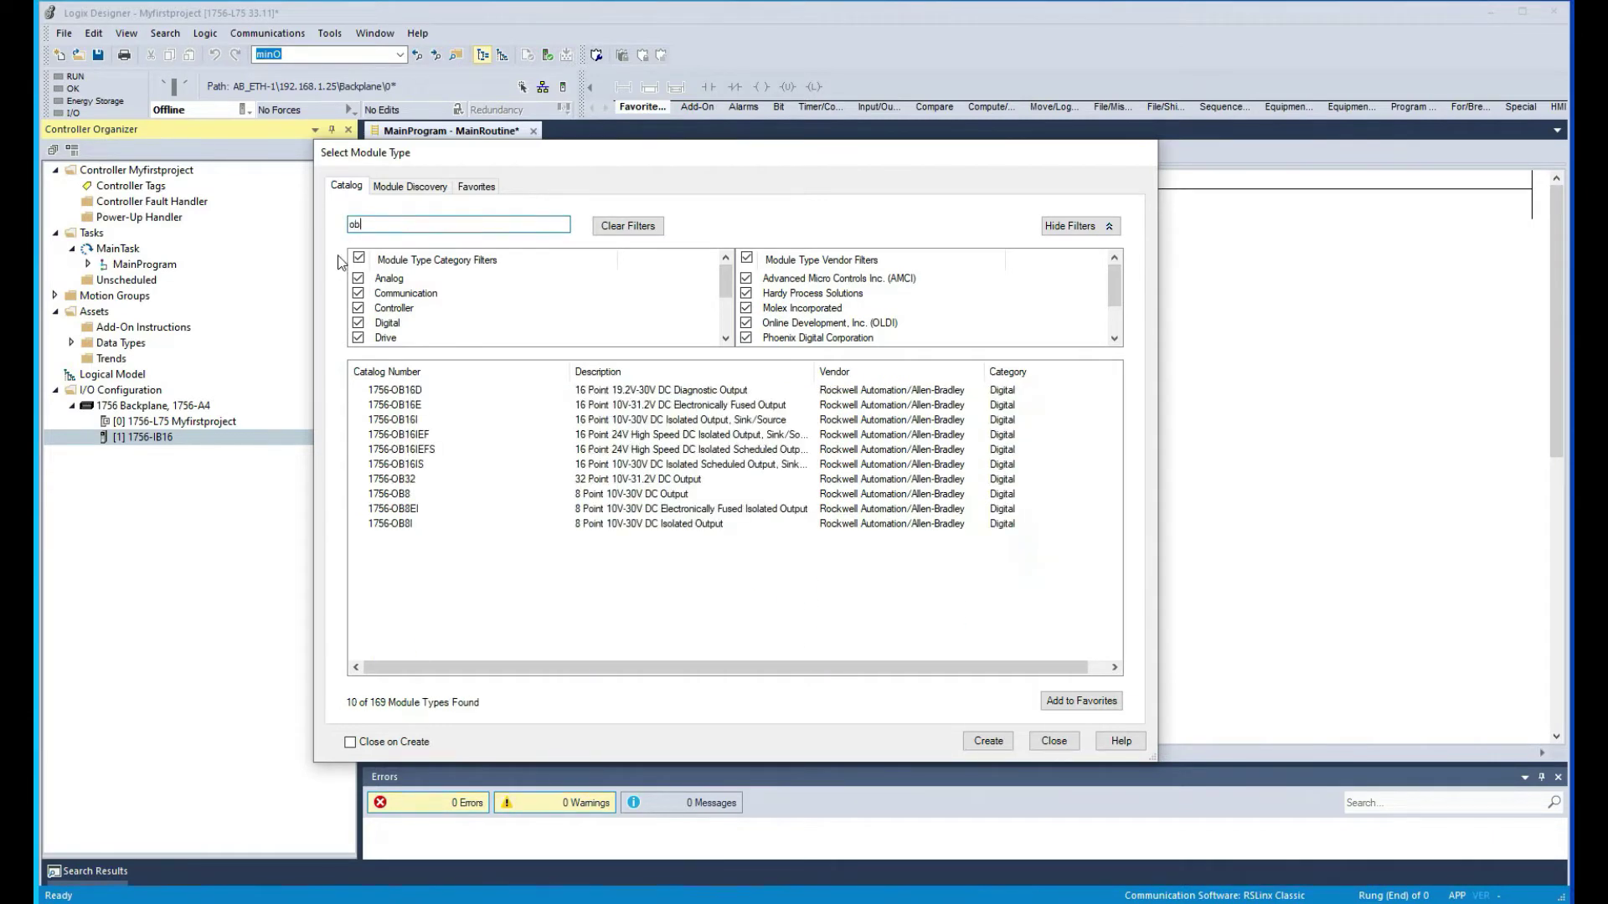
pyautogui.write('16')
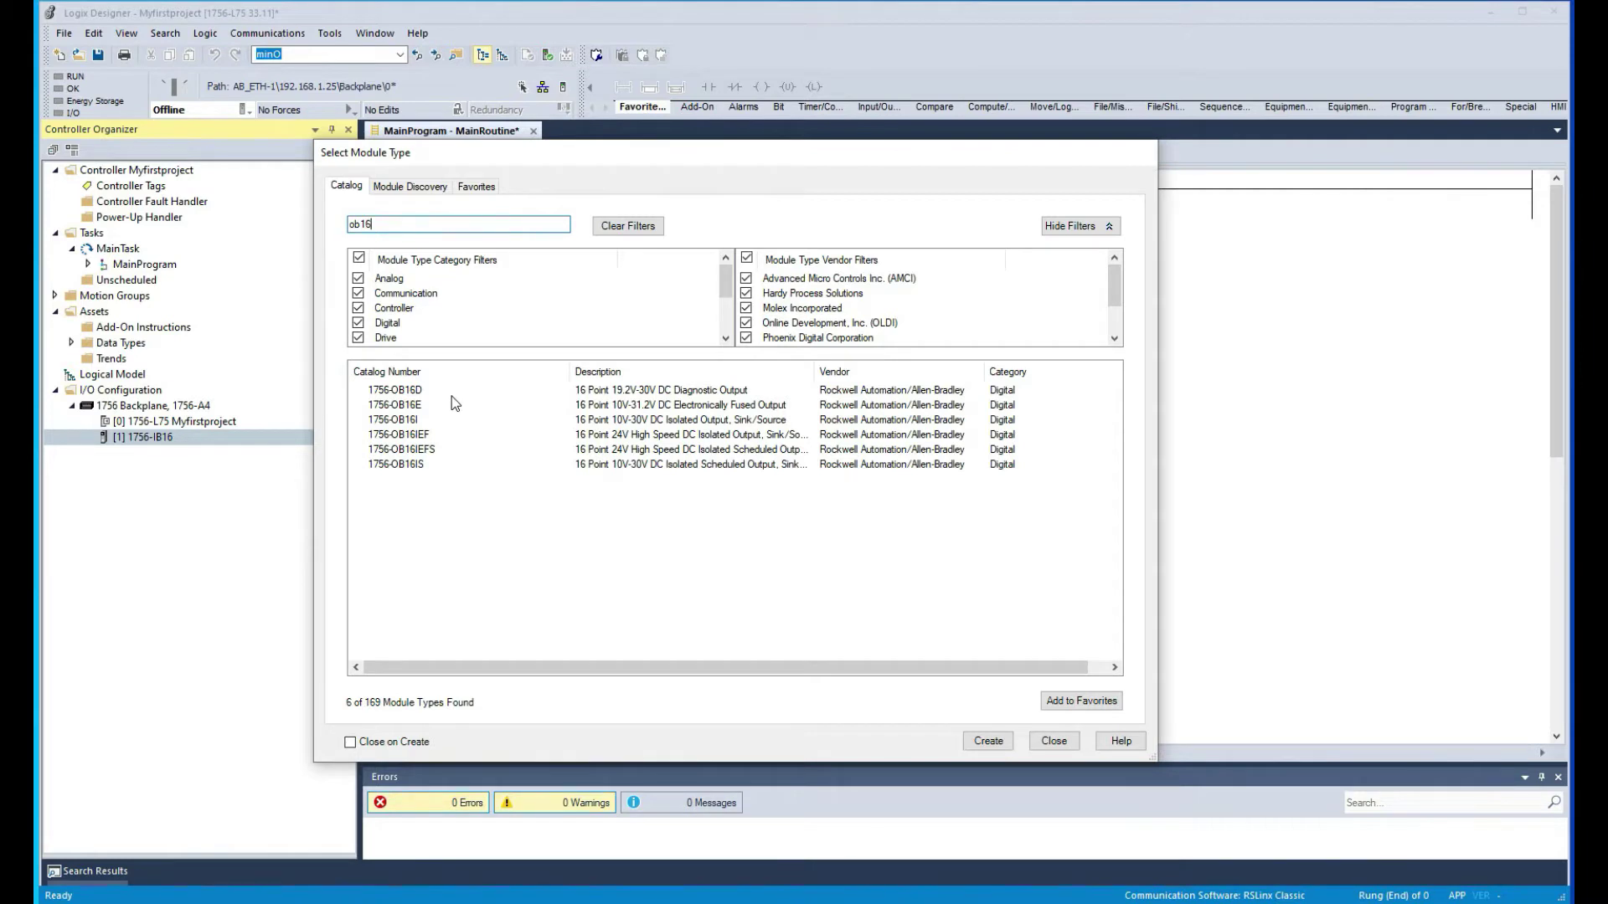
pyautogui.click(394, 392)
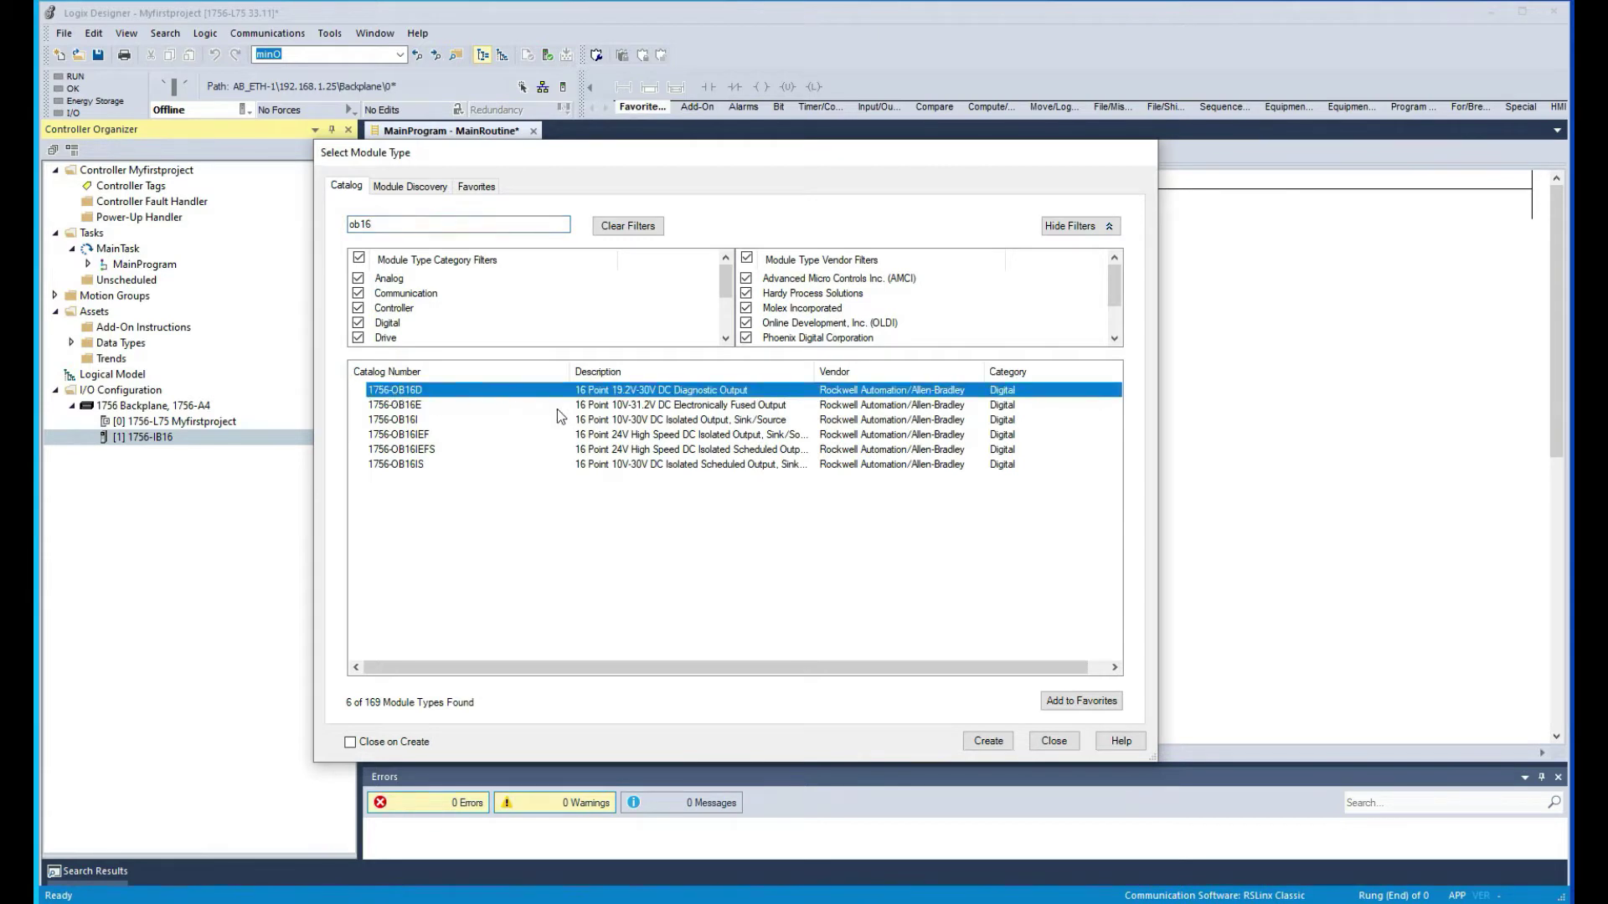
pyautogui.click(988, 741)
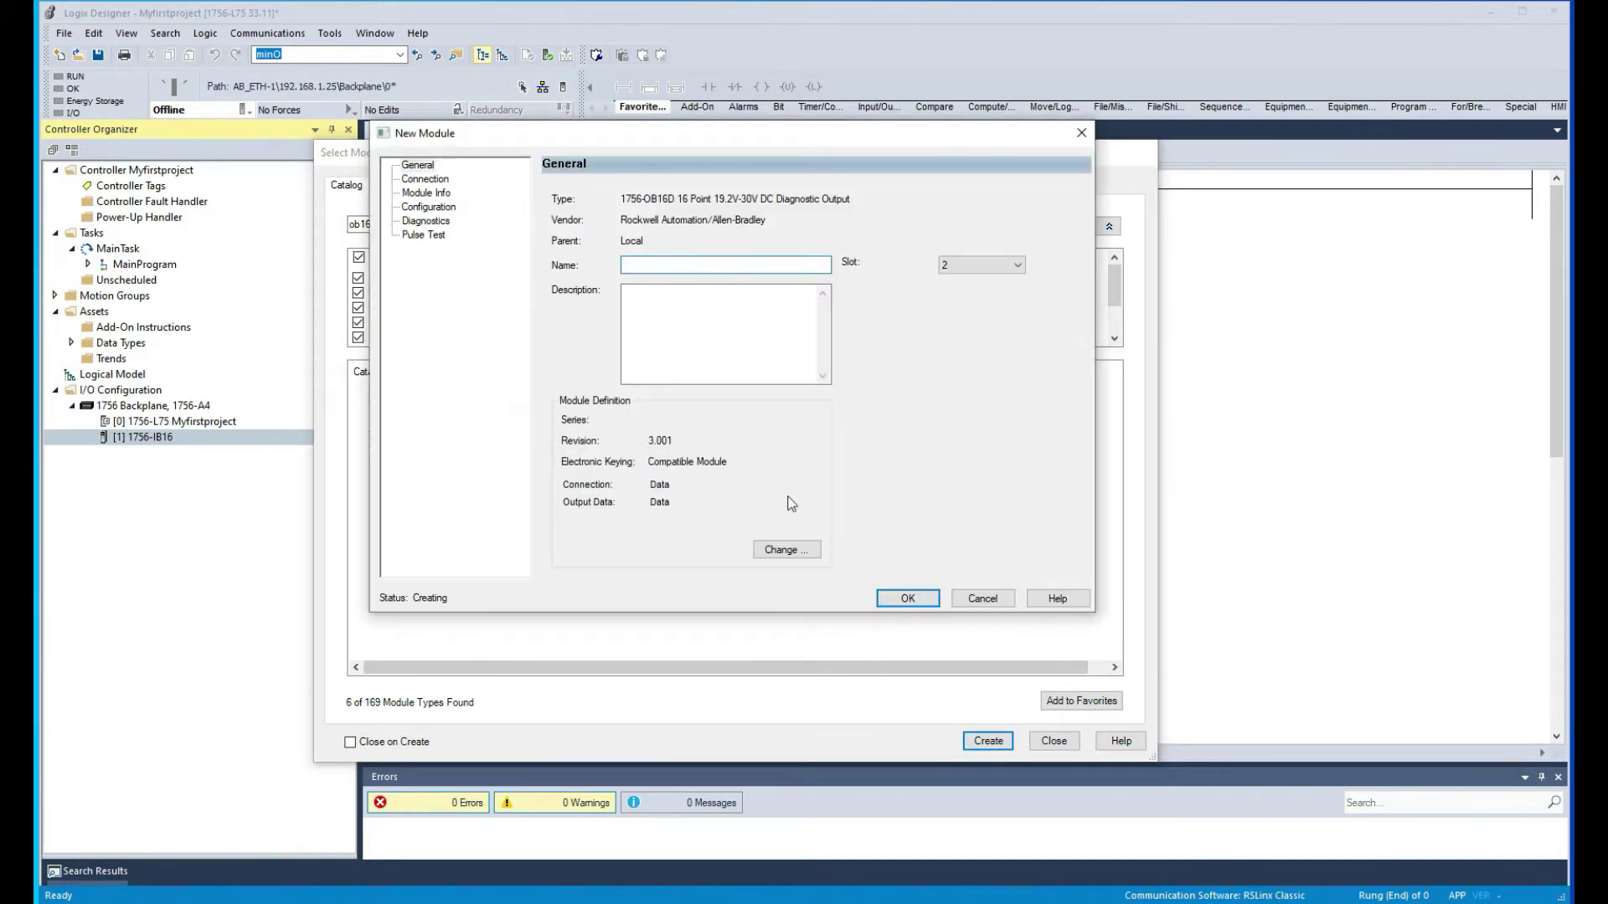
pyautogui.click(908, 598)
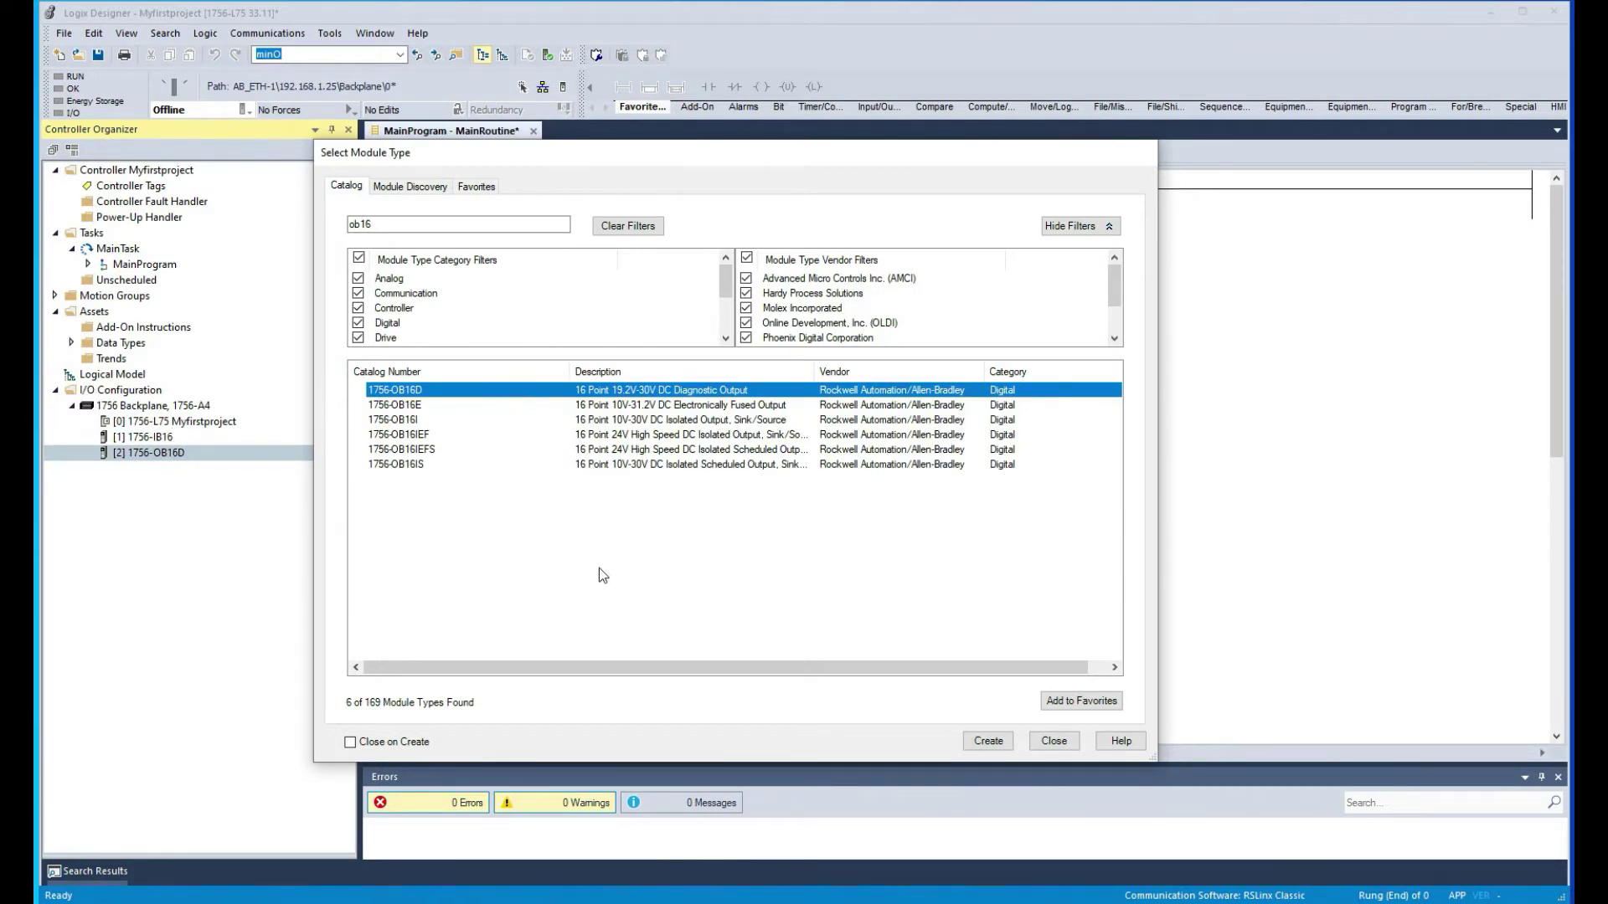
# Add a 1756-EN2T Ethernet bridge named IOnet to the local backplane and close the module catalog
pyautogui.doubleClick(360, 224)
pyautogui.write('en')
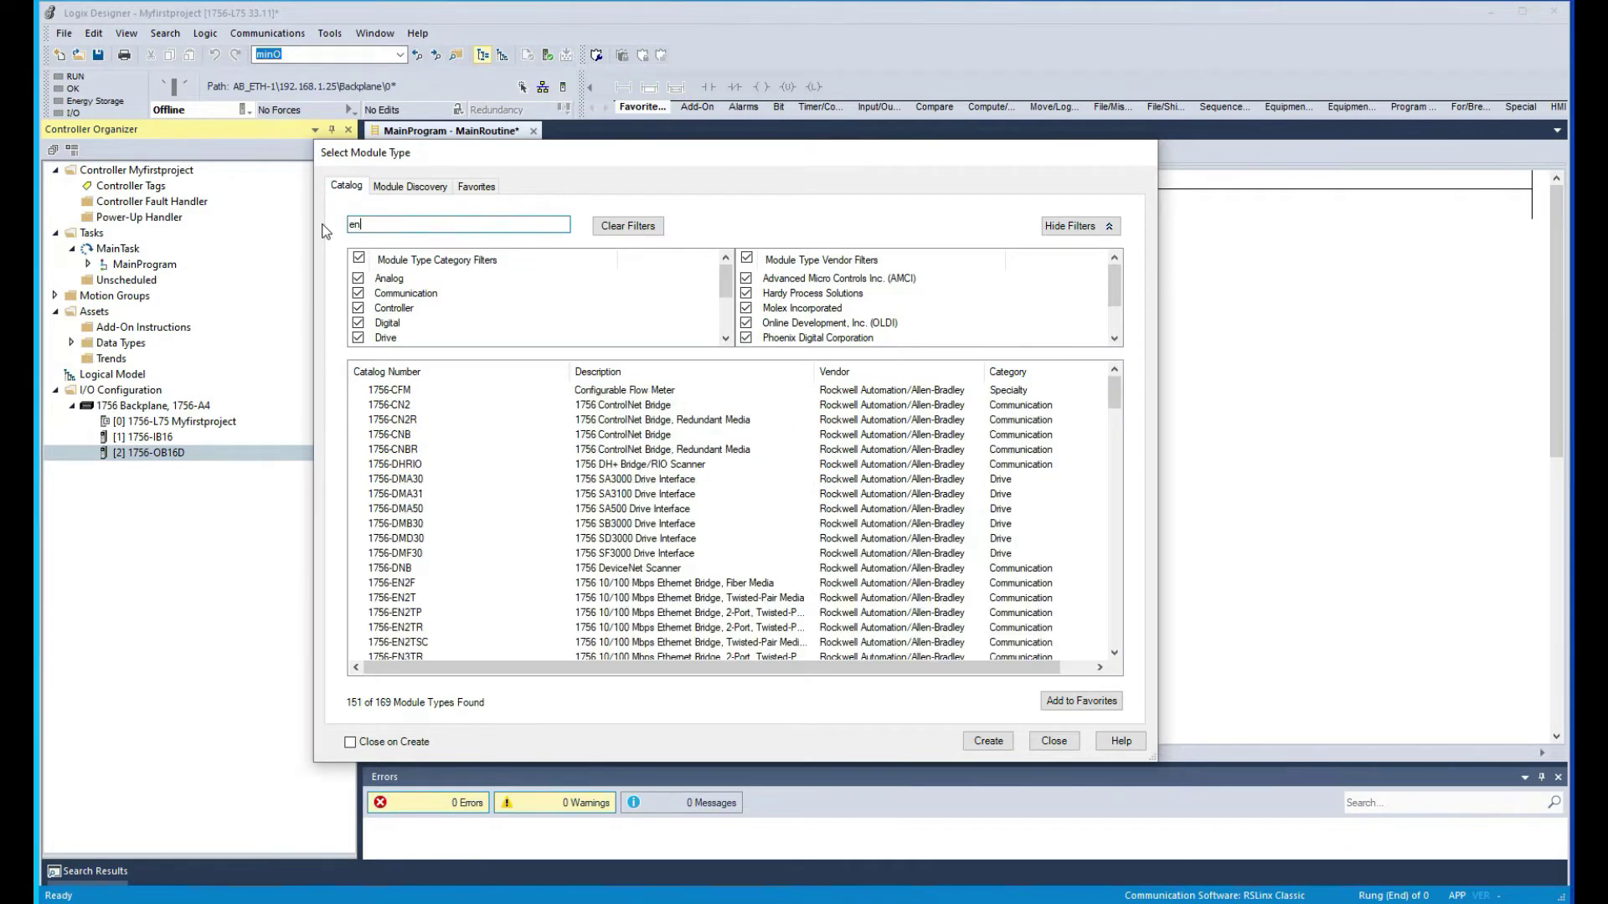
pyautogui.write('2')
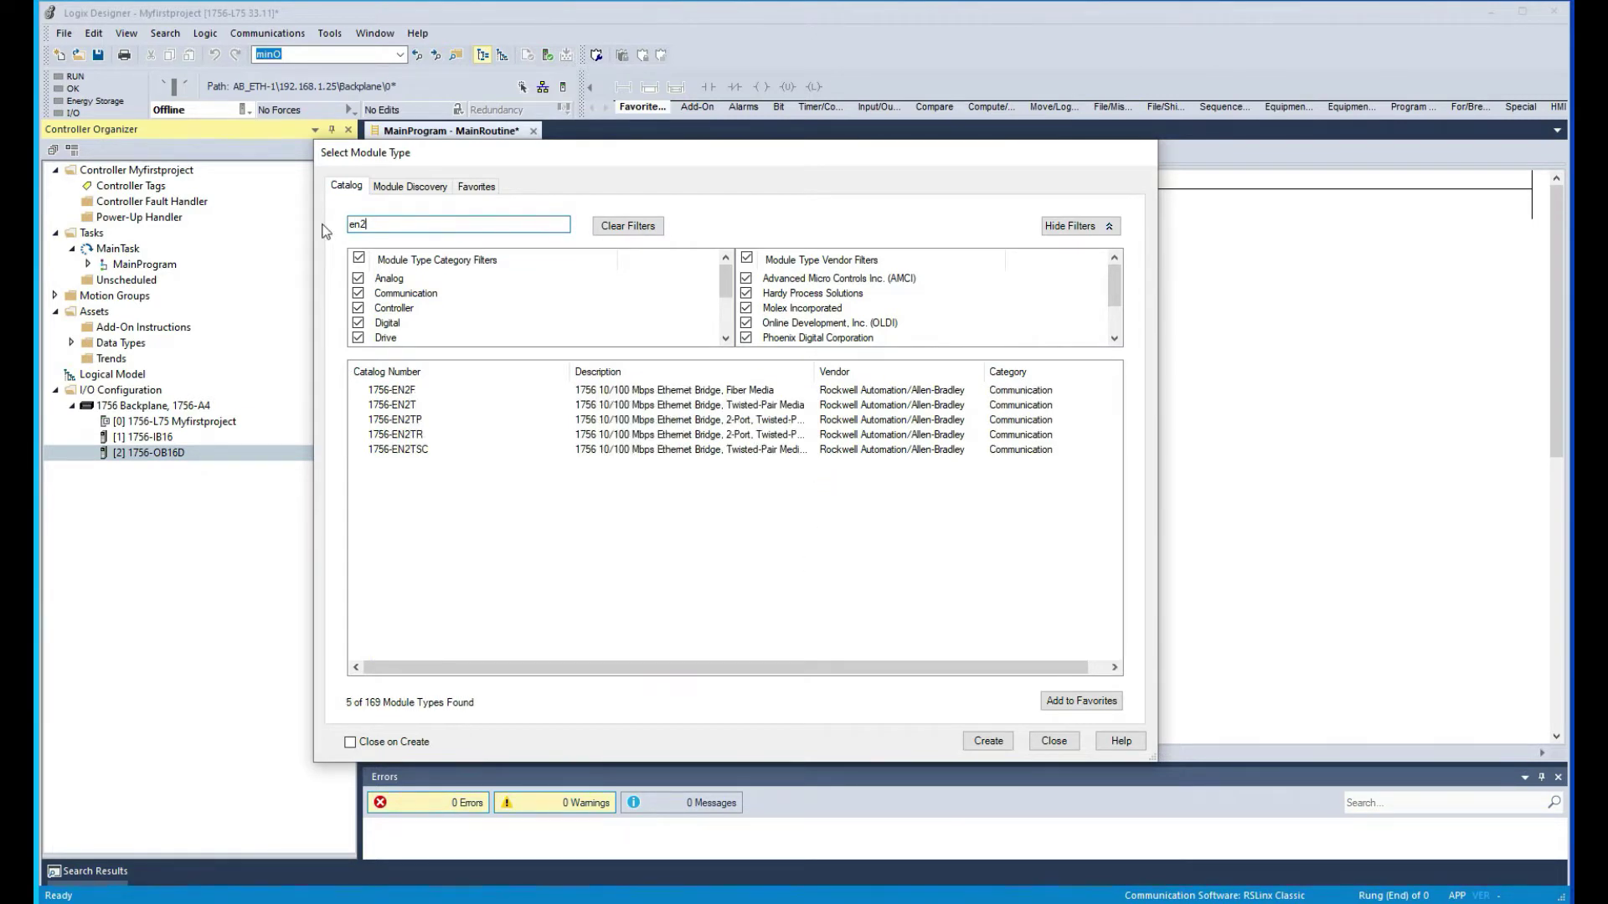
pyautogui.click(410, 406)
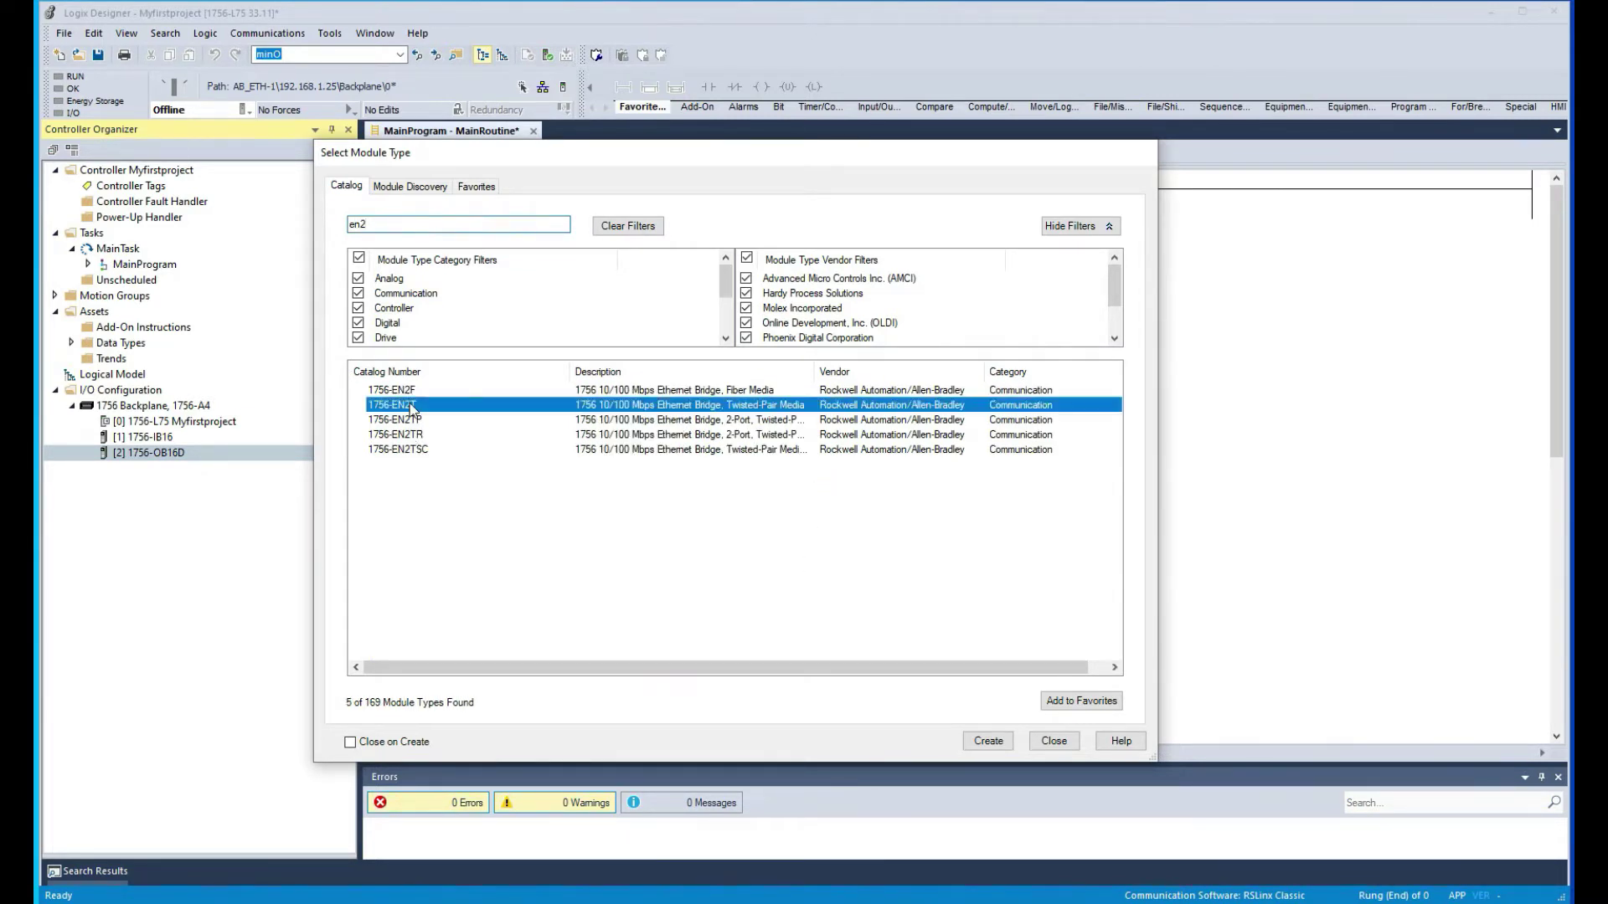
pyautogui.click(984, 741)
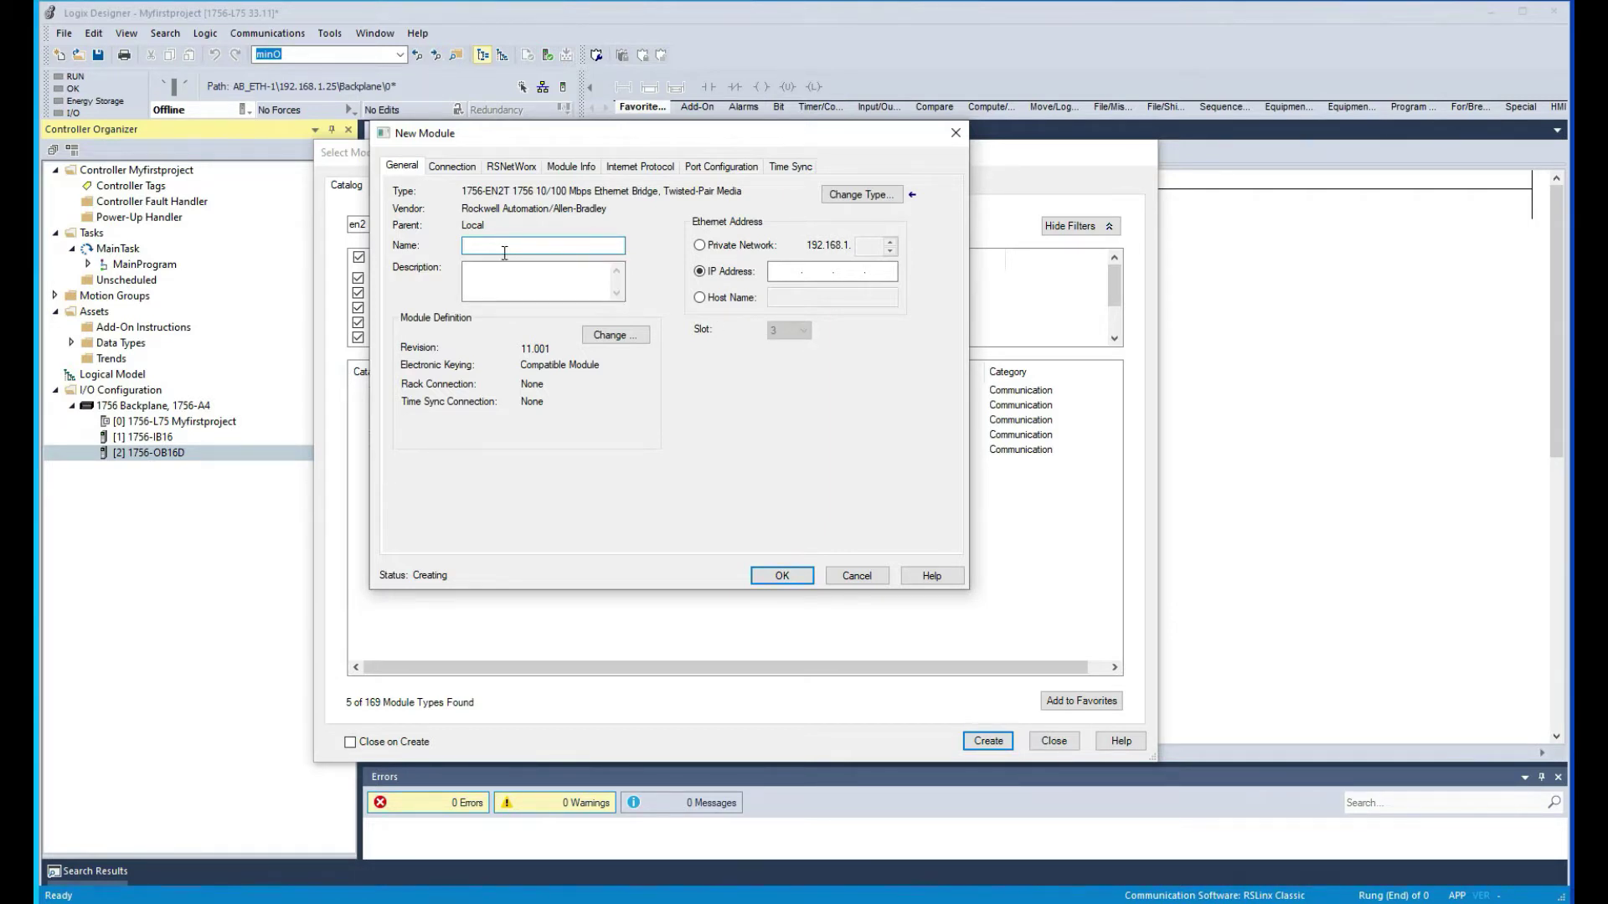
pyautogui.write('net')
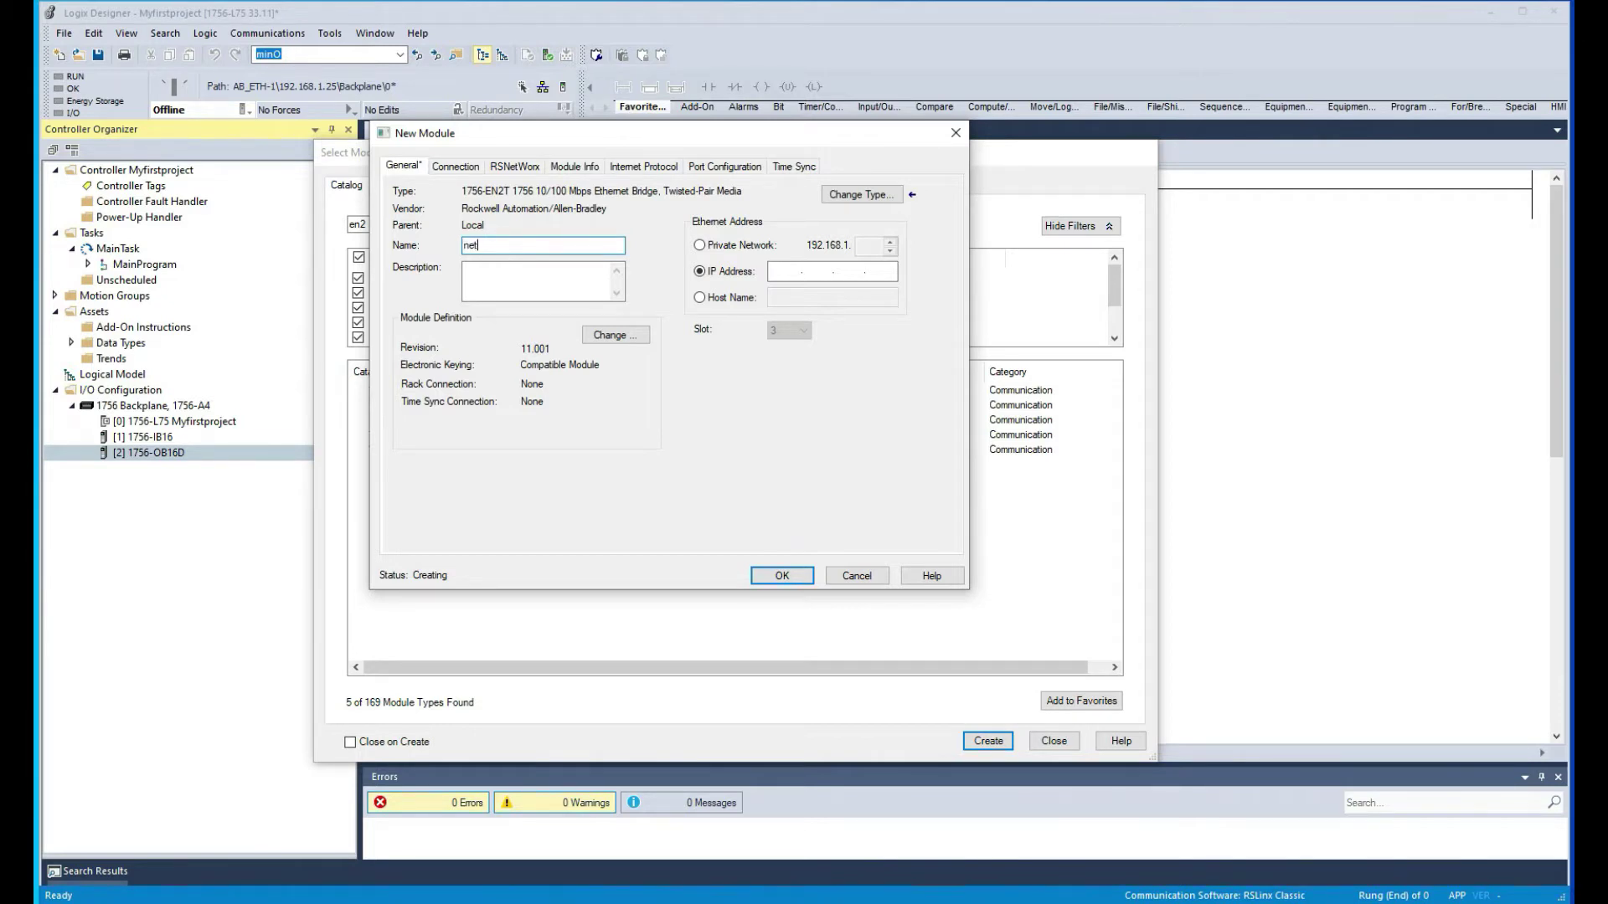
pyautogui.press('BackSpace')
pyautogui.press('BackSpace')
pyautogui.press('BackSpace')
pyautogui.write('IOnet')
pyautogui.click(783, 577)
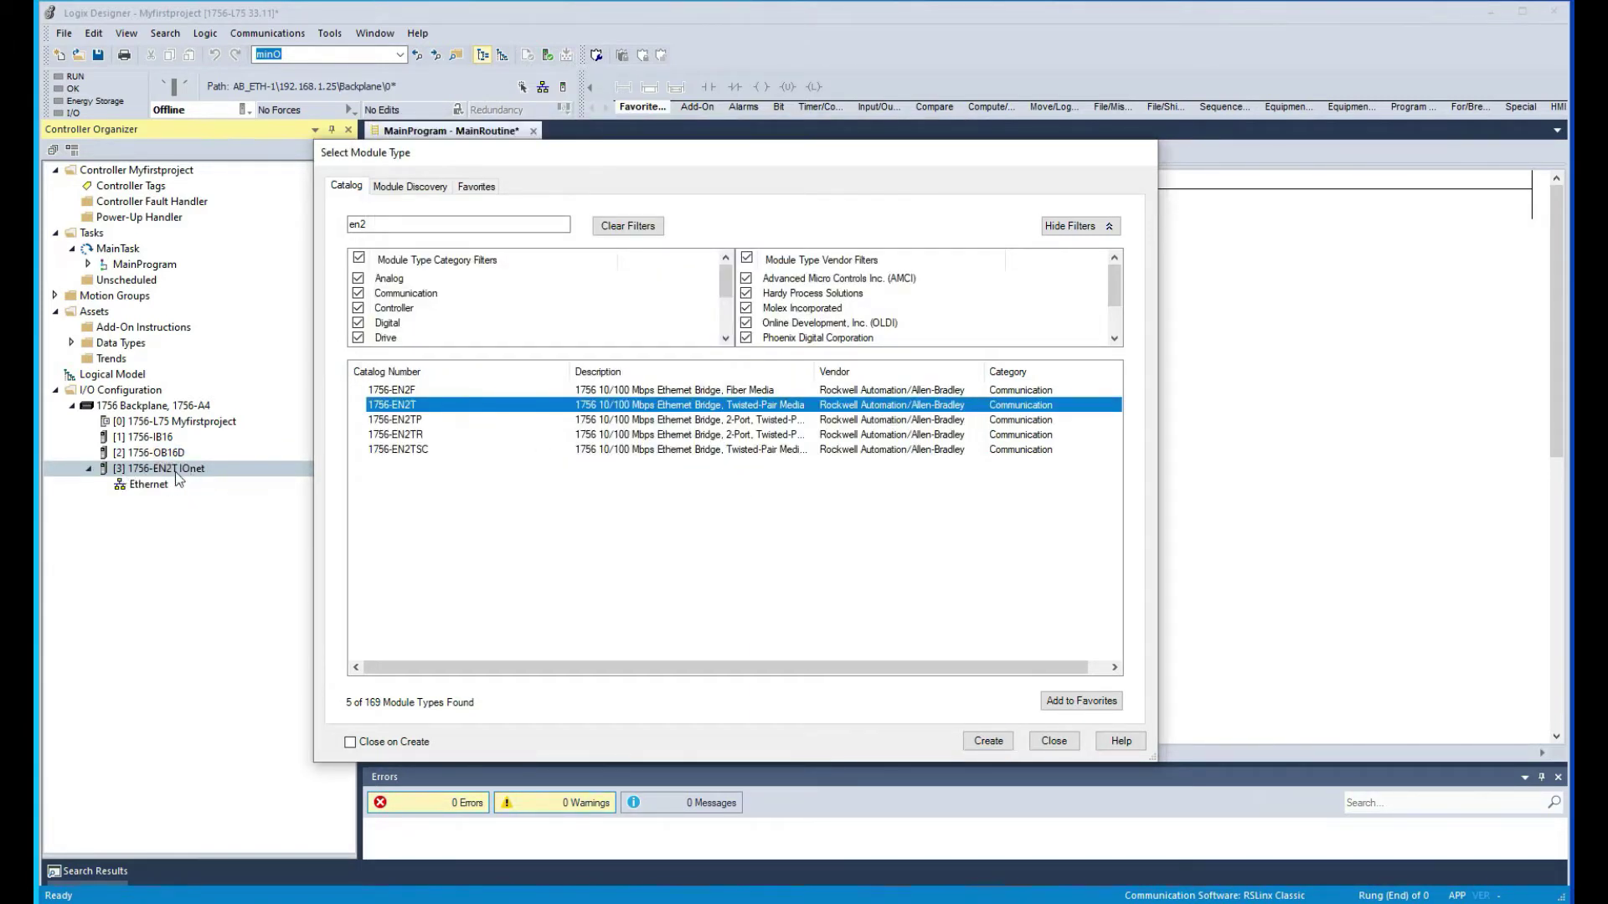
pyautogui.click(1054, 741)
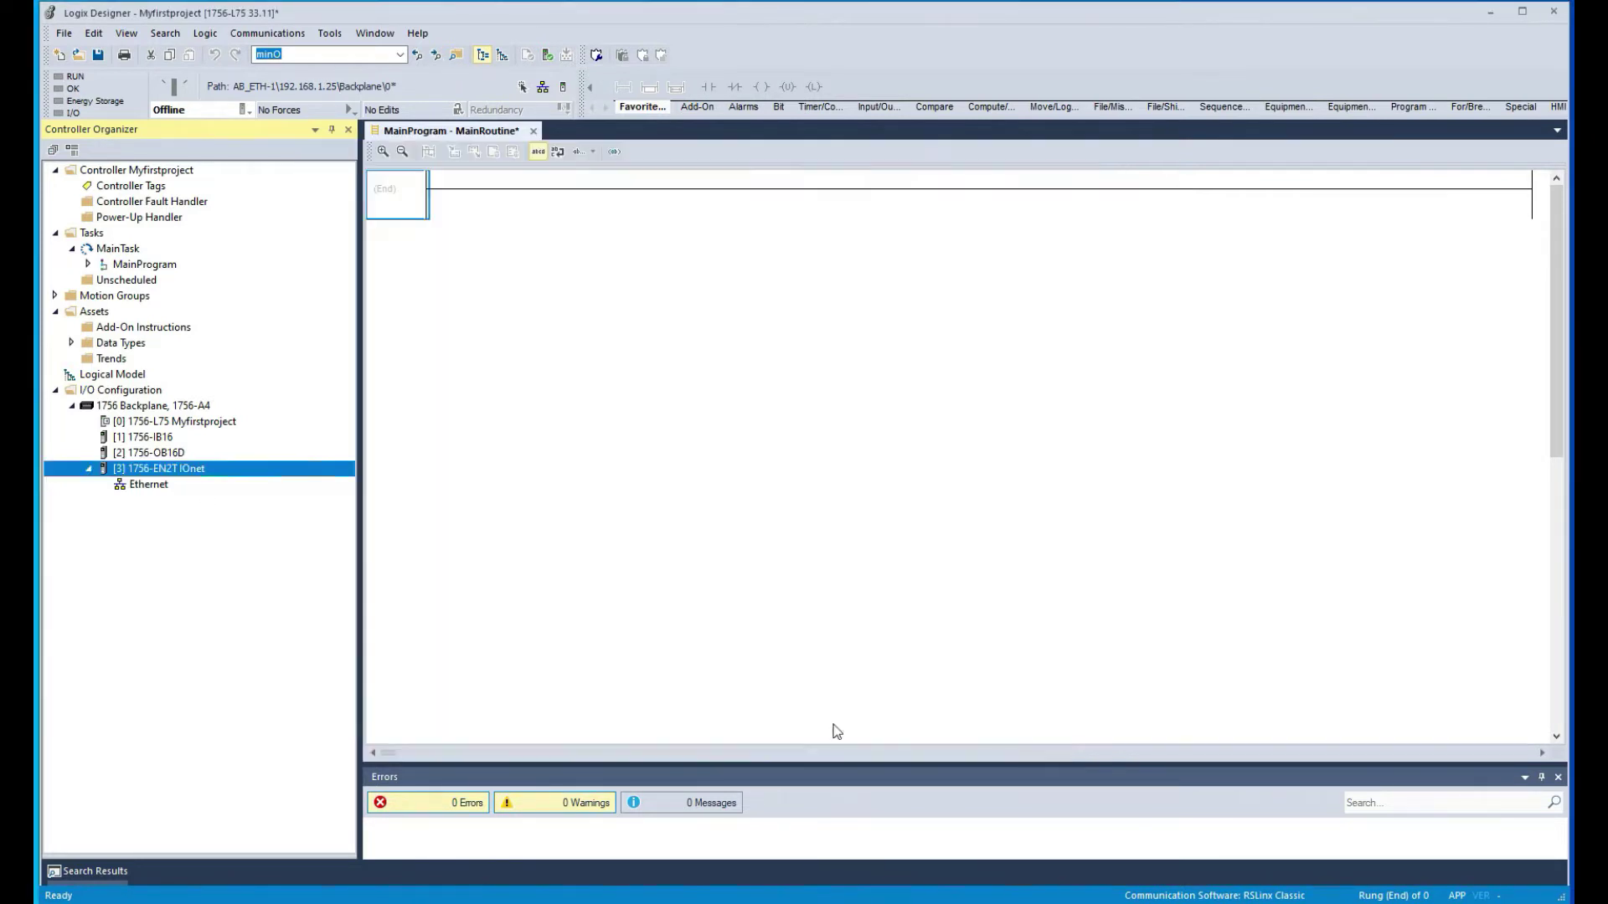
# Start creating a new 1756-EN2T Ethernet bridge on the Ethernet network under the IOnet module
pyautogui.click(148, 487)
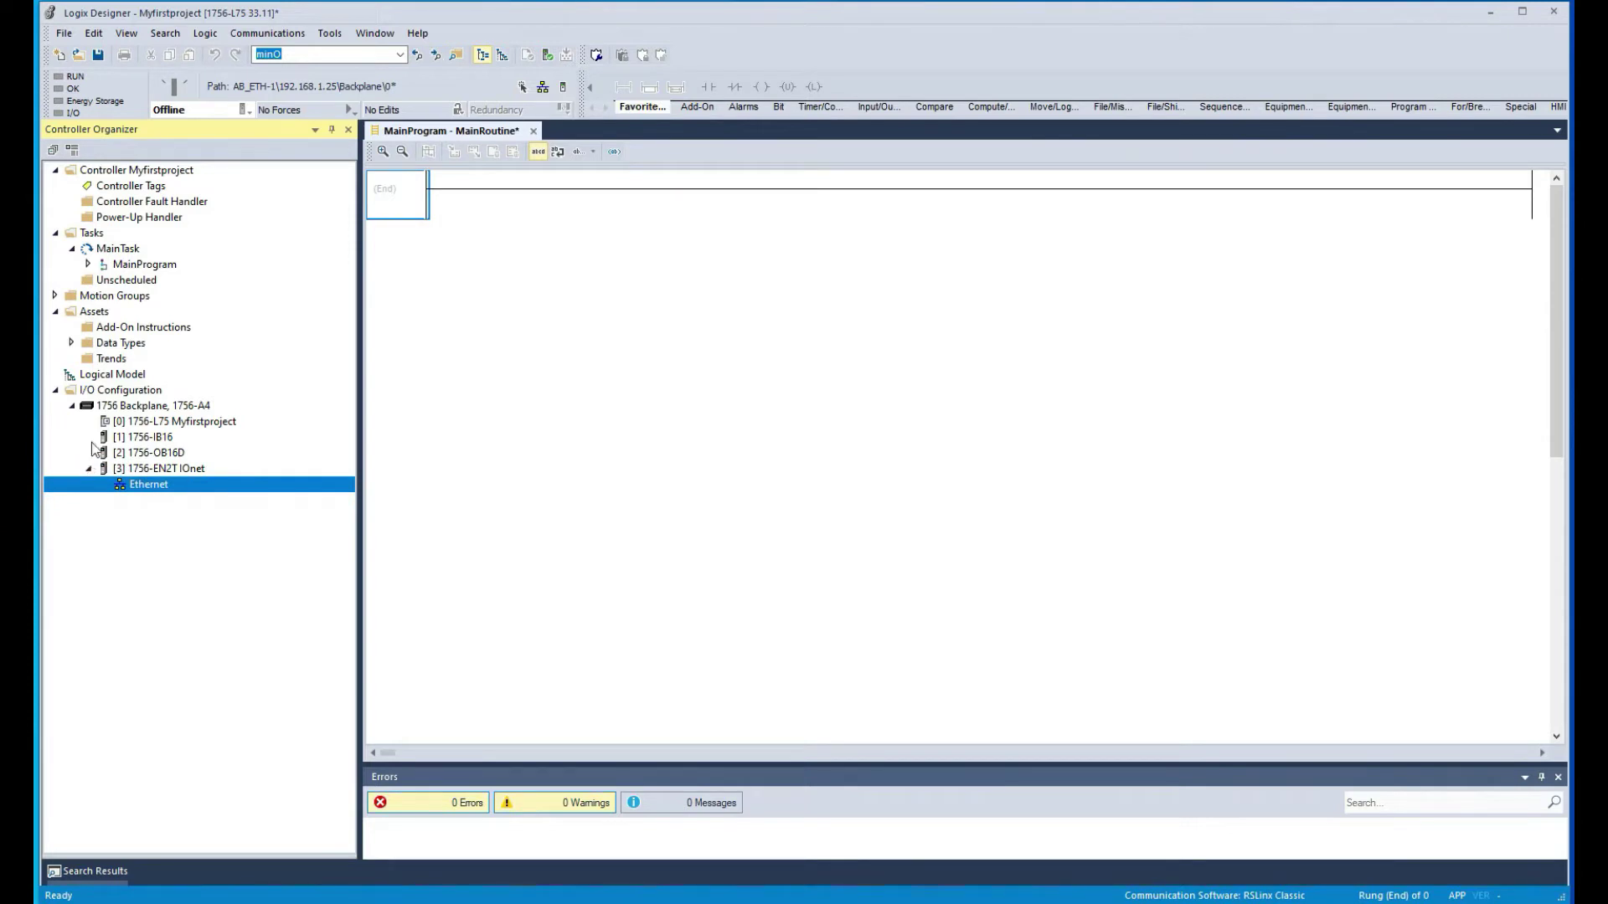
pyautogui.rightClick(154, 491)
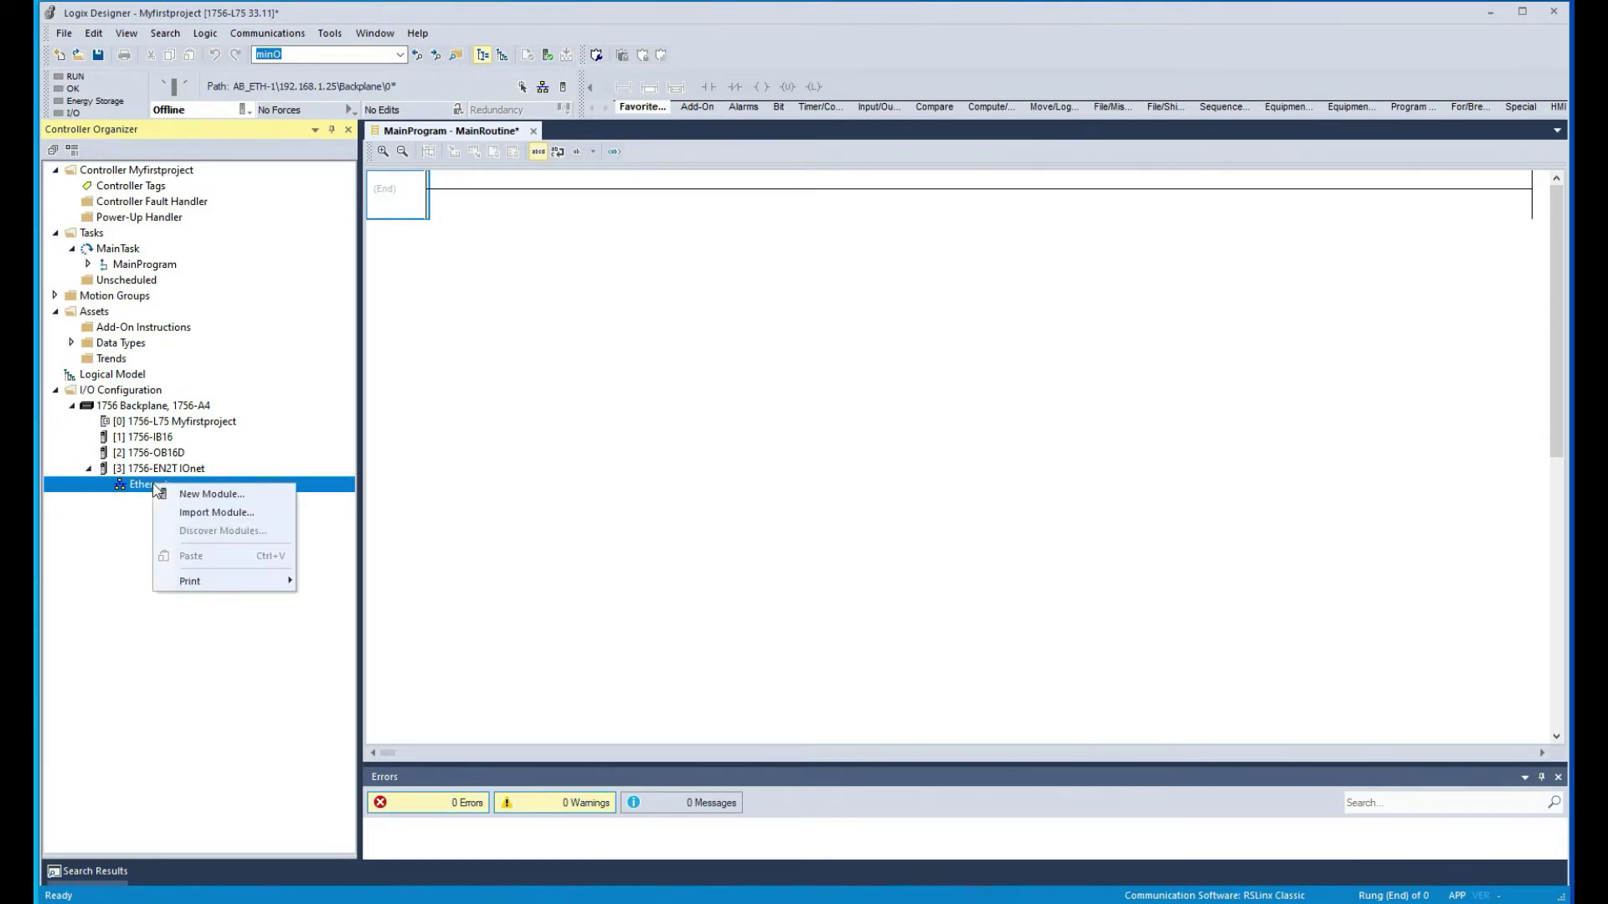
pyautogui.click(219, 499)
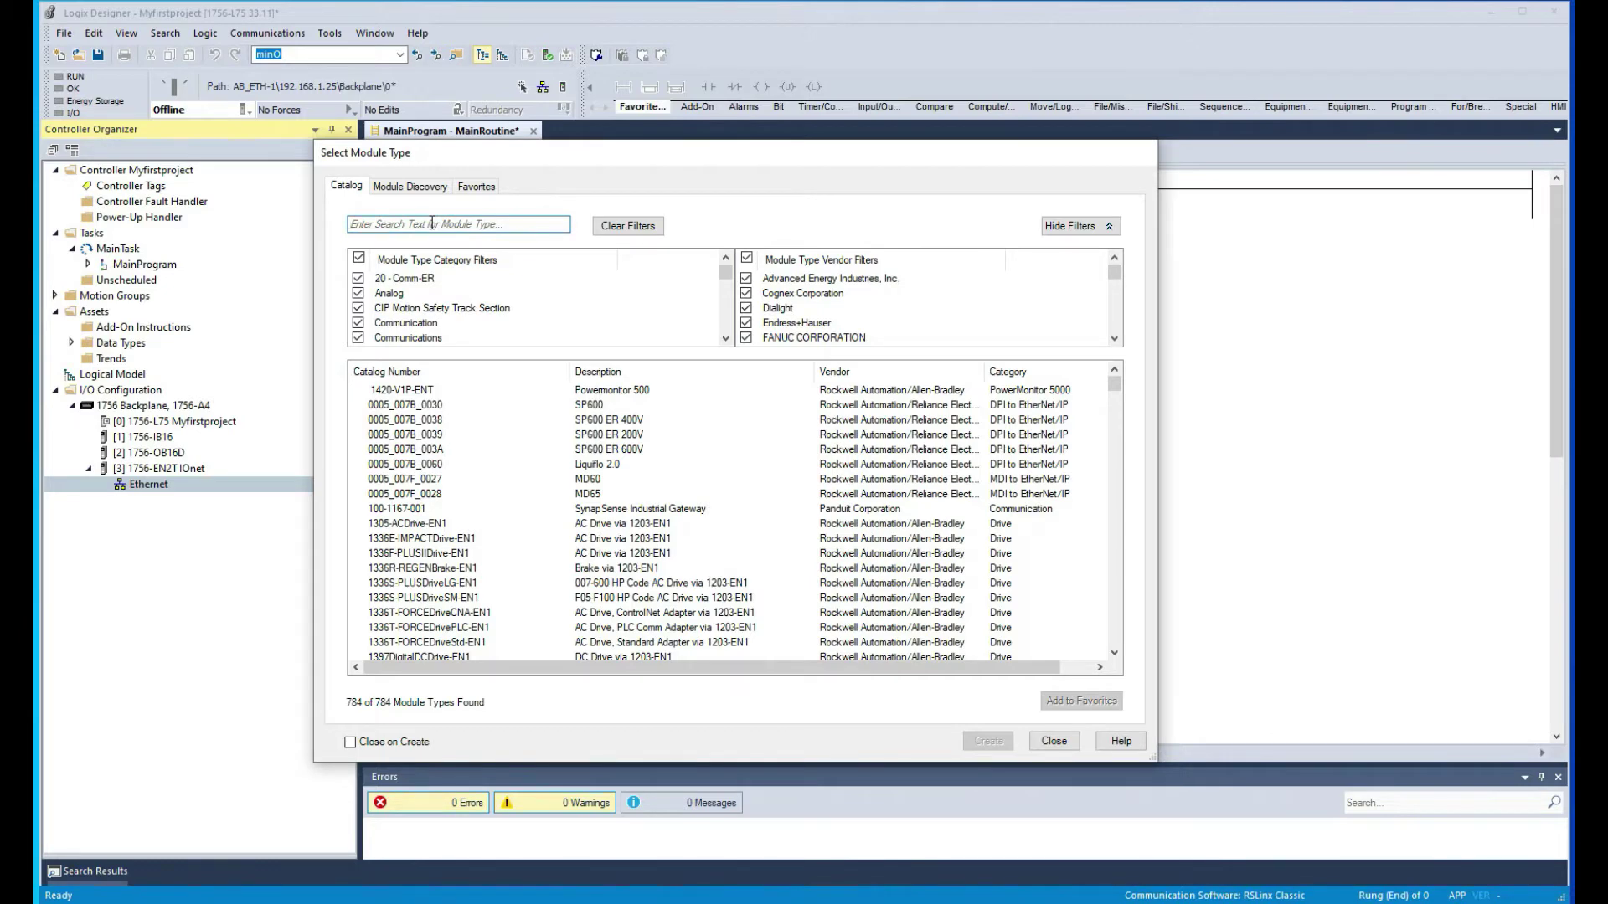
pyautogui.write('en')
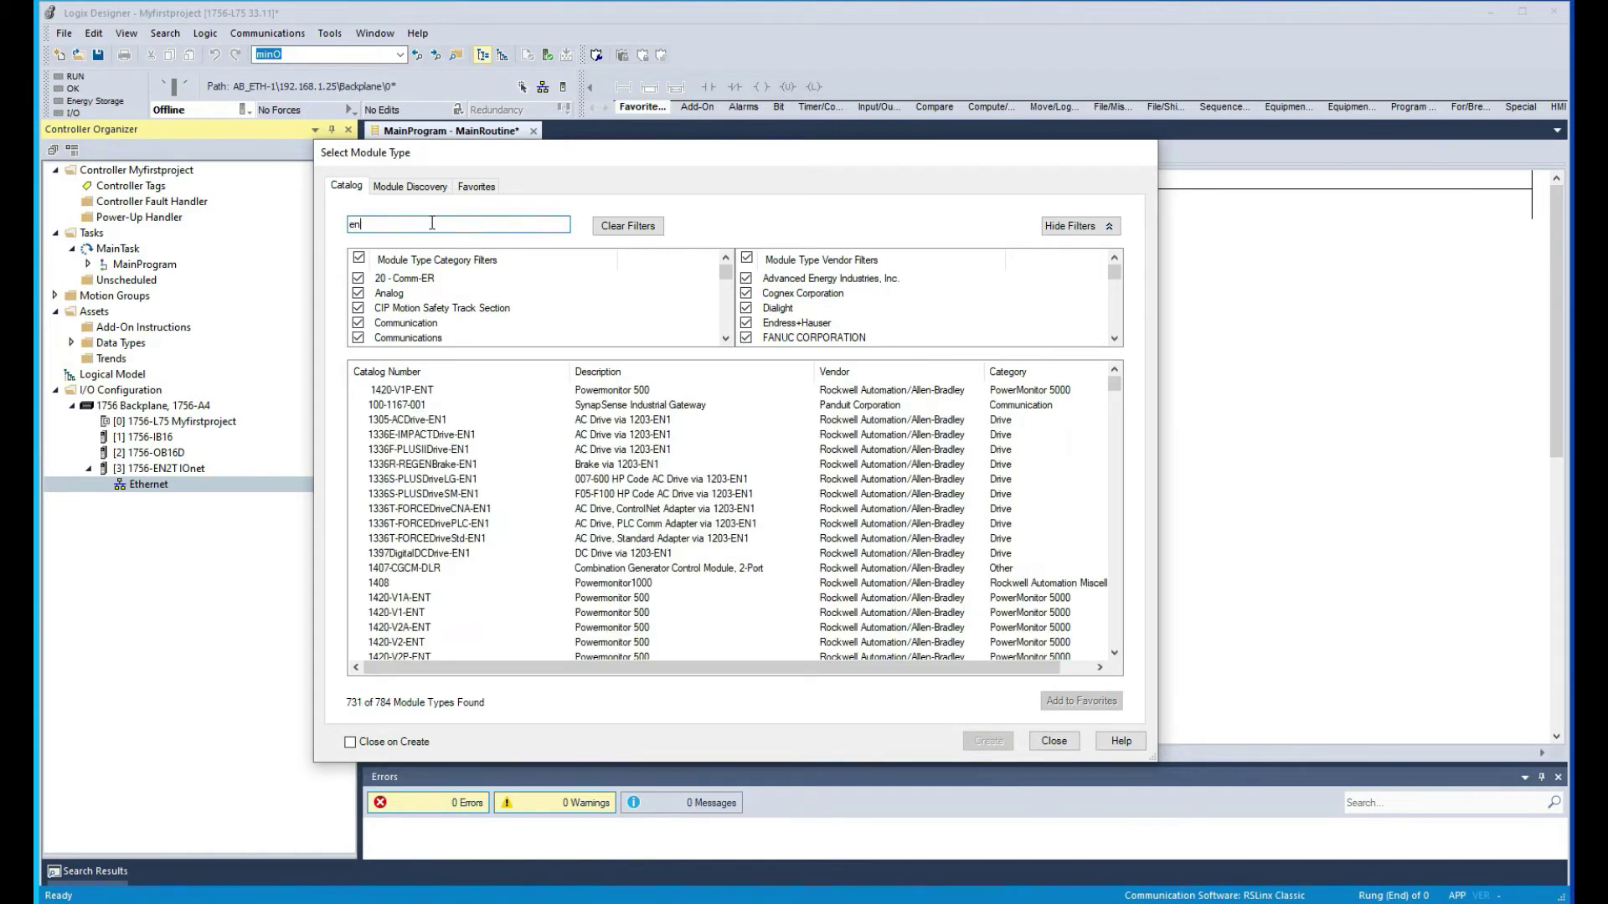
pyautogui.write('2t')
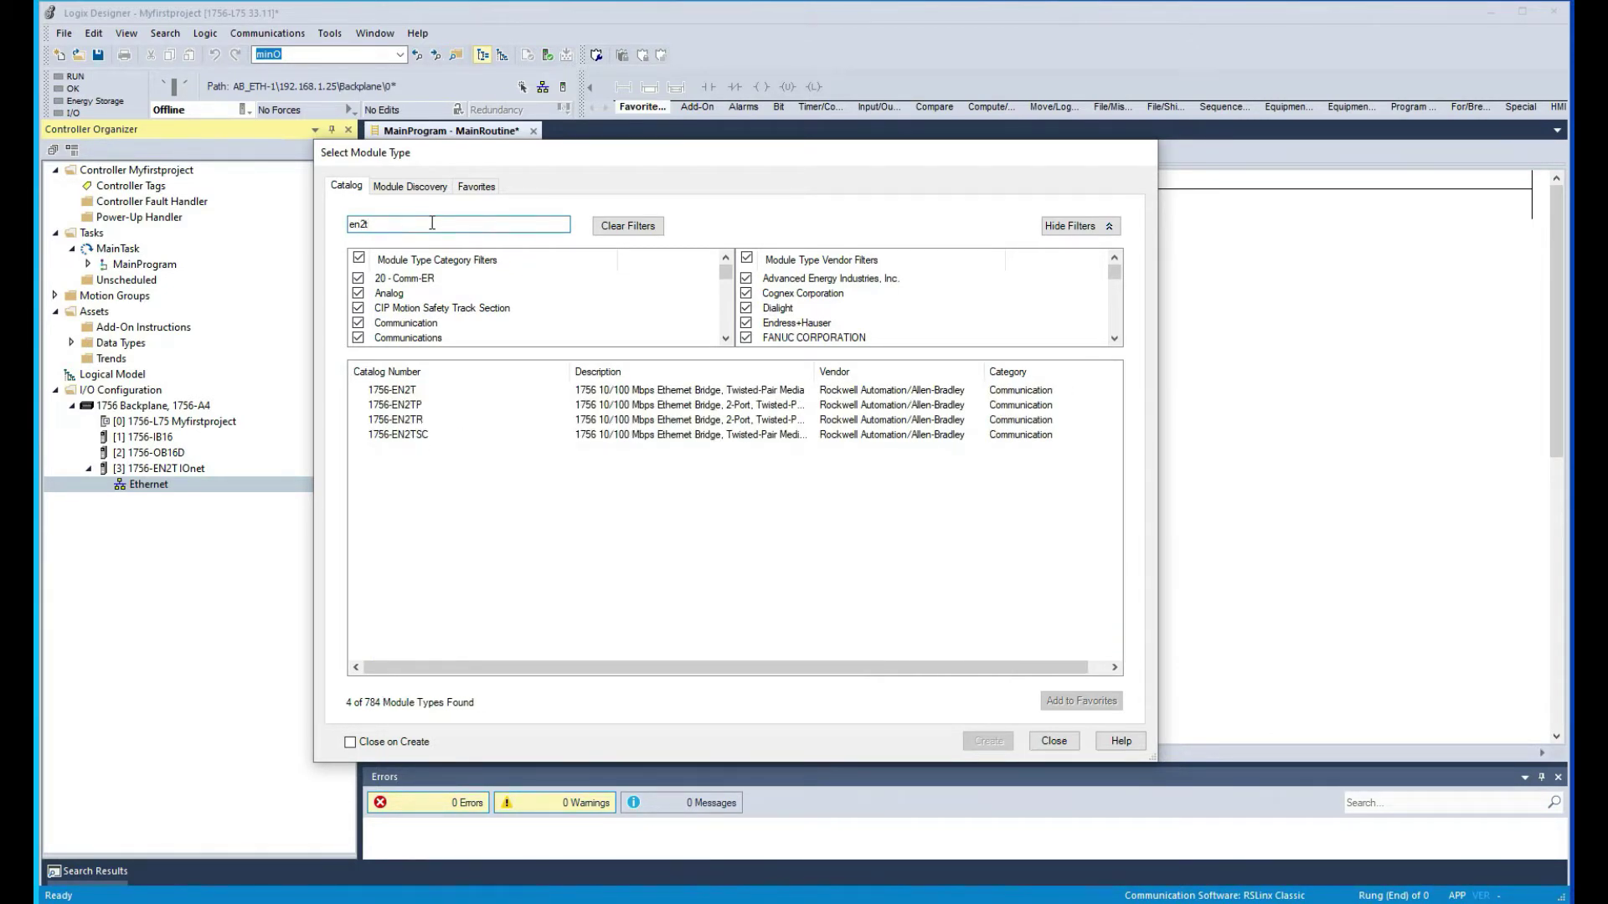
pyautogui.click(407, 391)
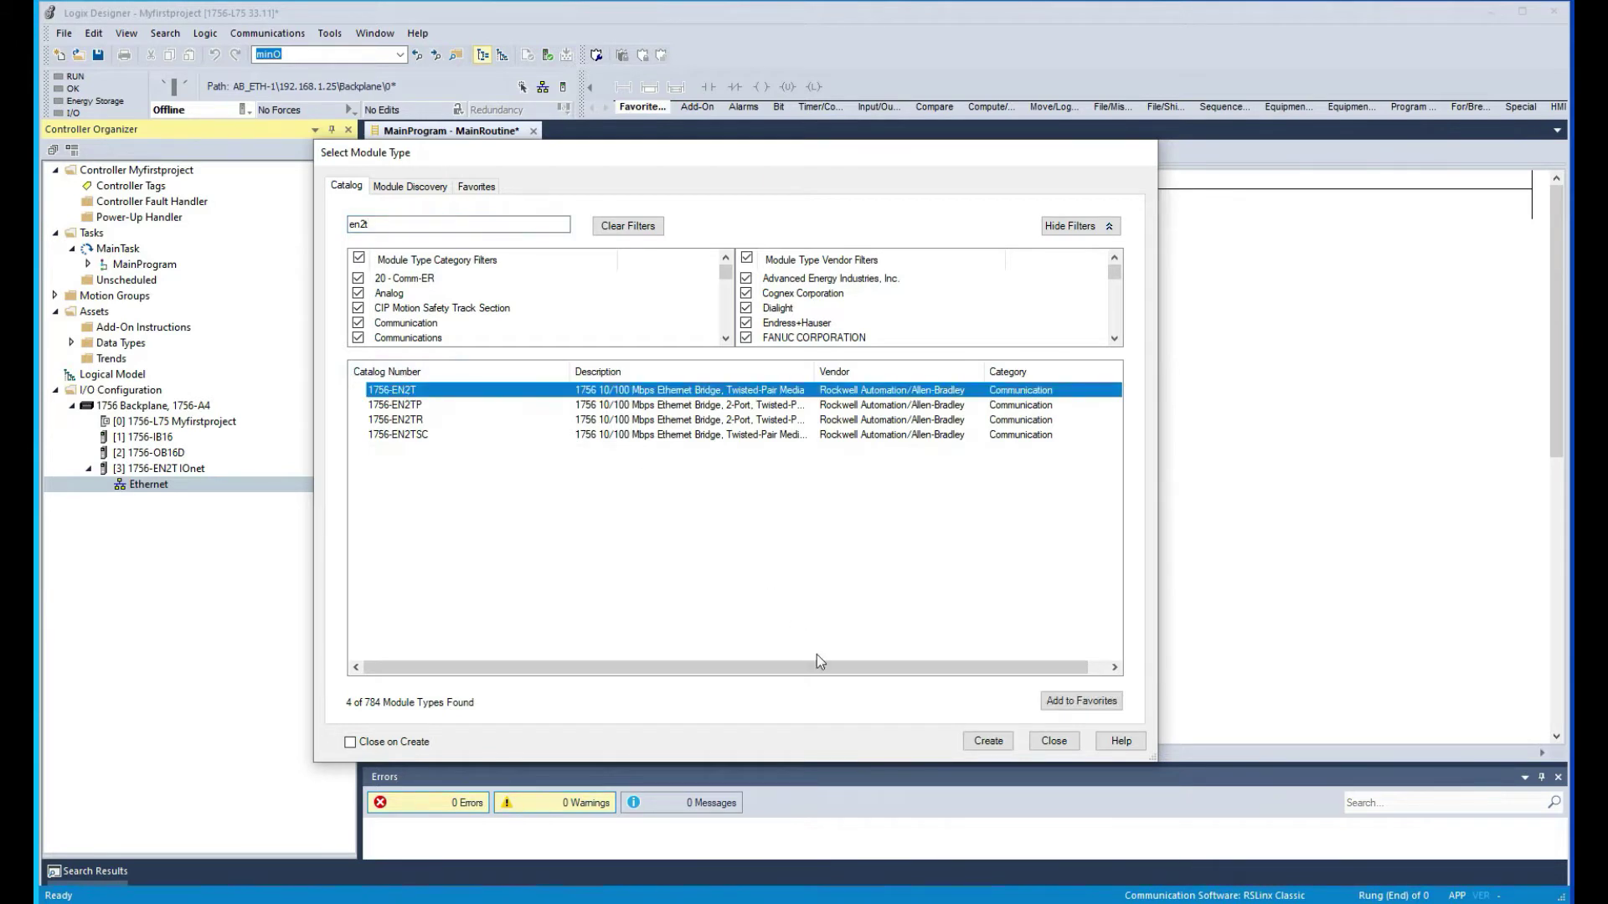
pyautogui.click(978, 741)
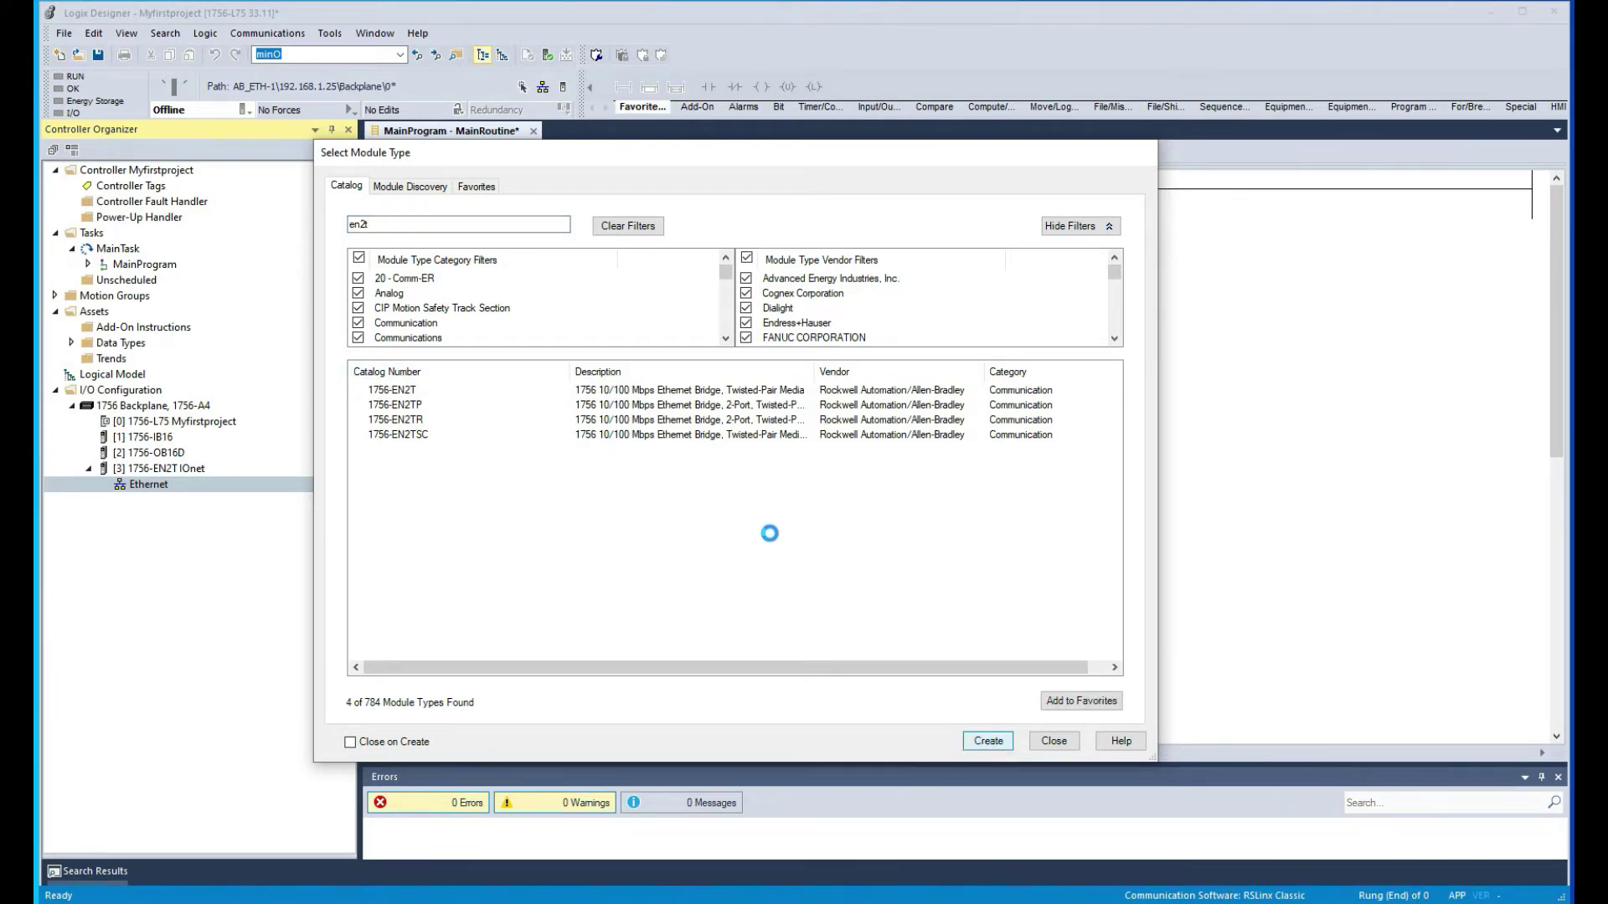
# Name the new bridge remote, give it the private network address 192.168.1.30, and add it to the network
pyautogui.click(513, 247)
pyautogui.write('remote')
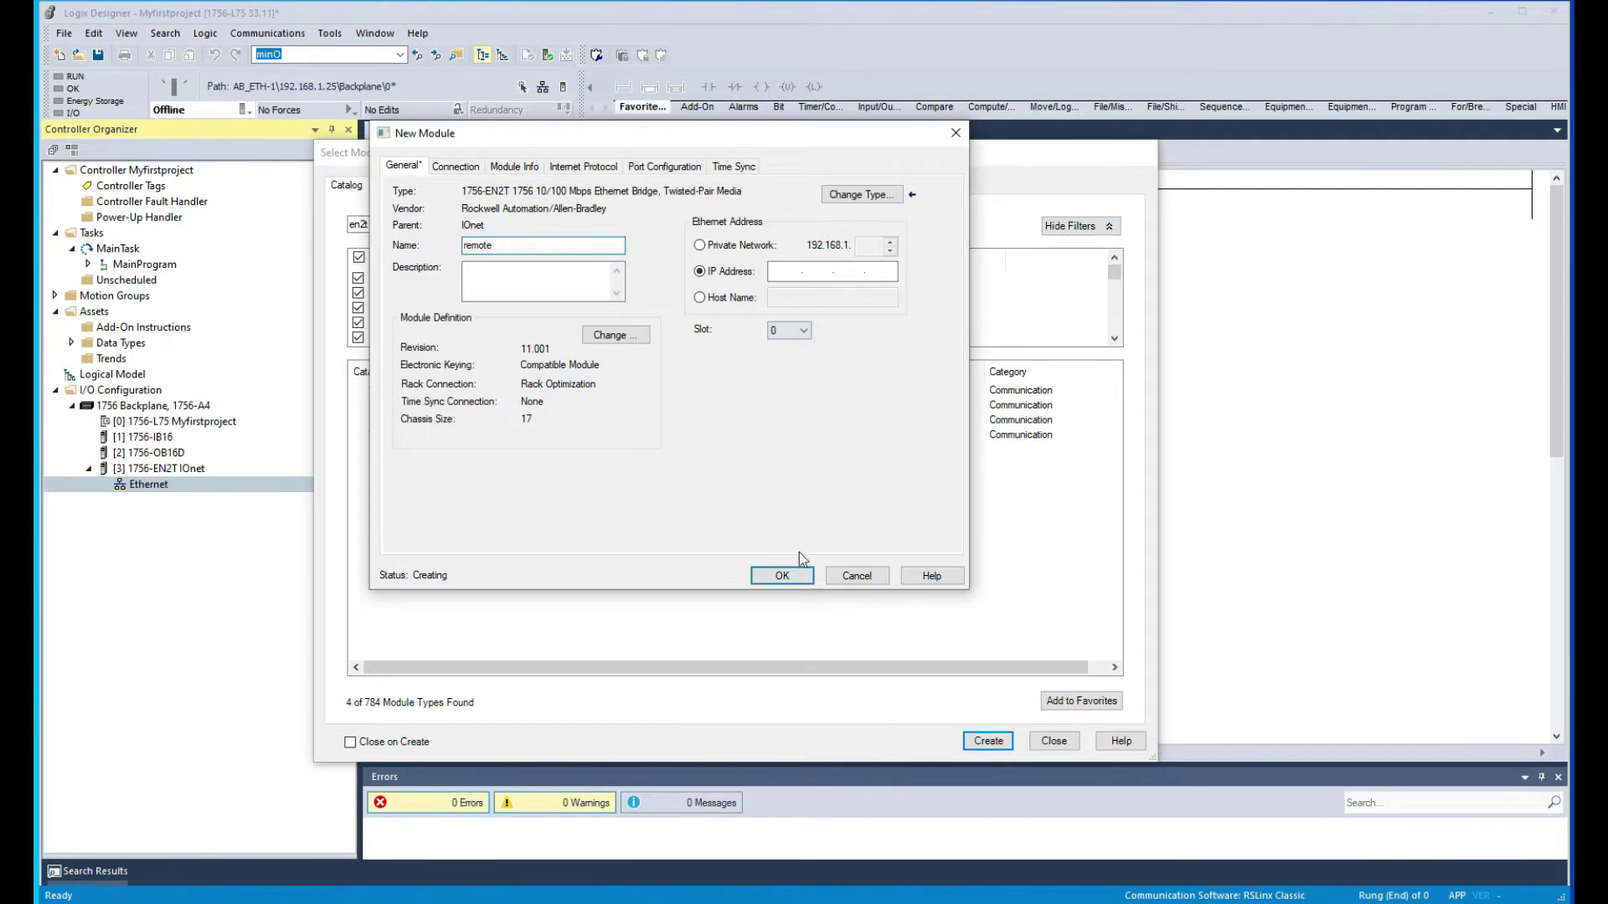
pyautogui.click(782, 576)
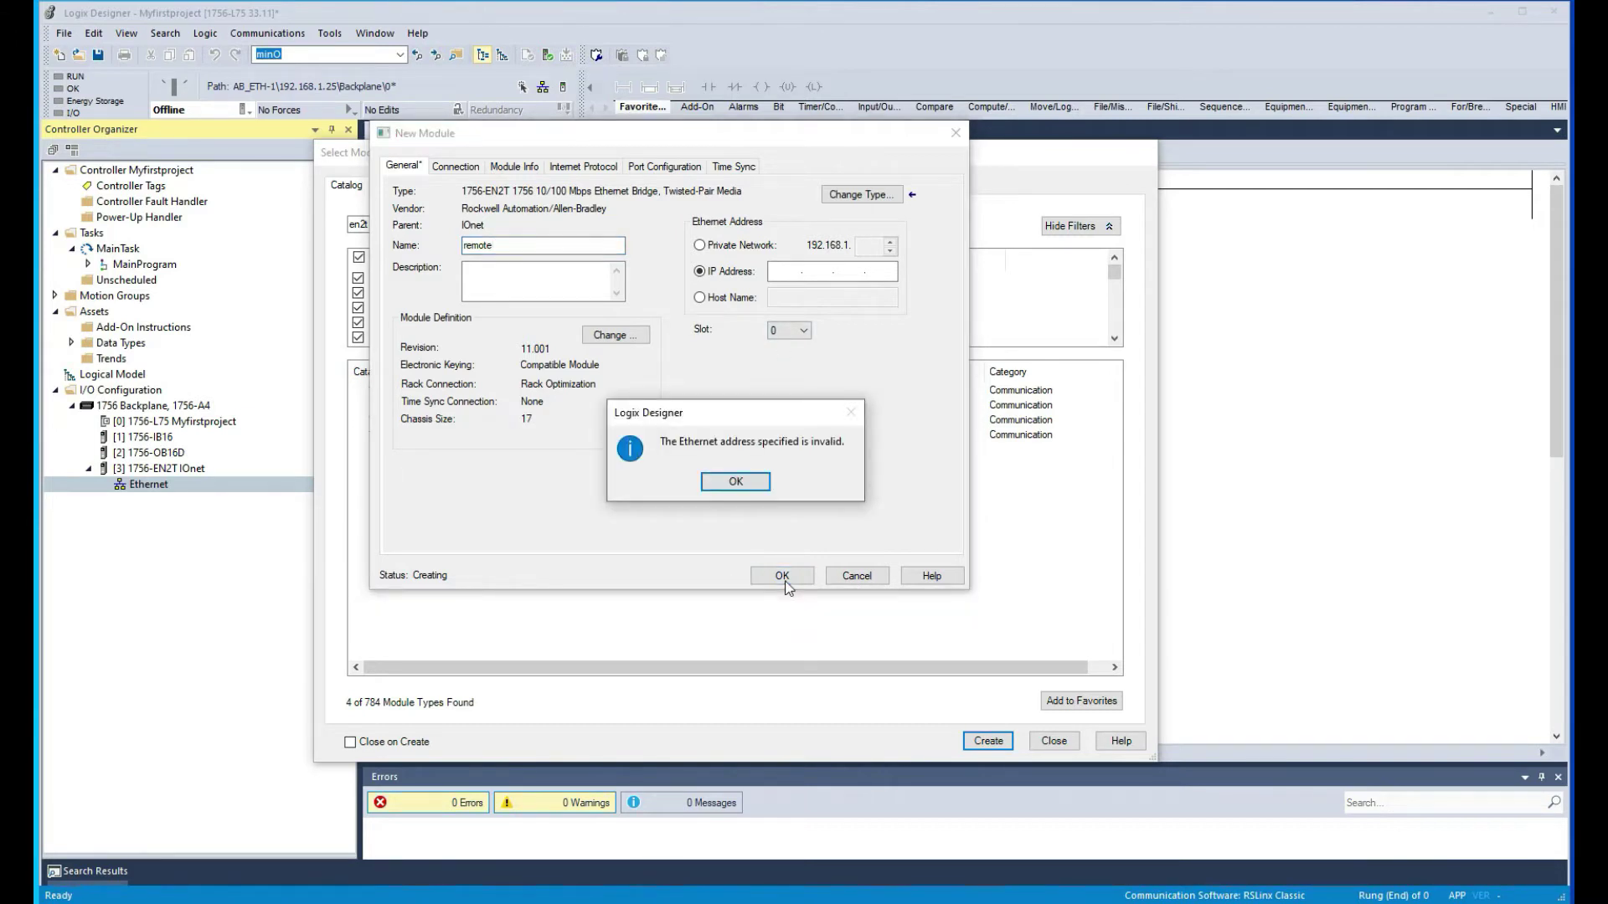
pyautogui.click(735, 483)
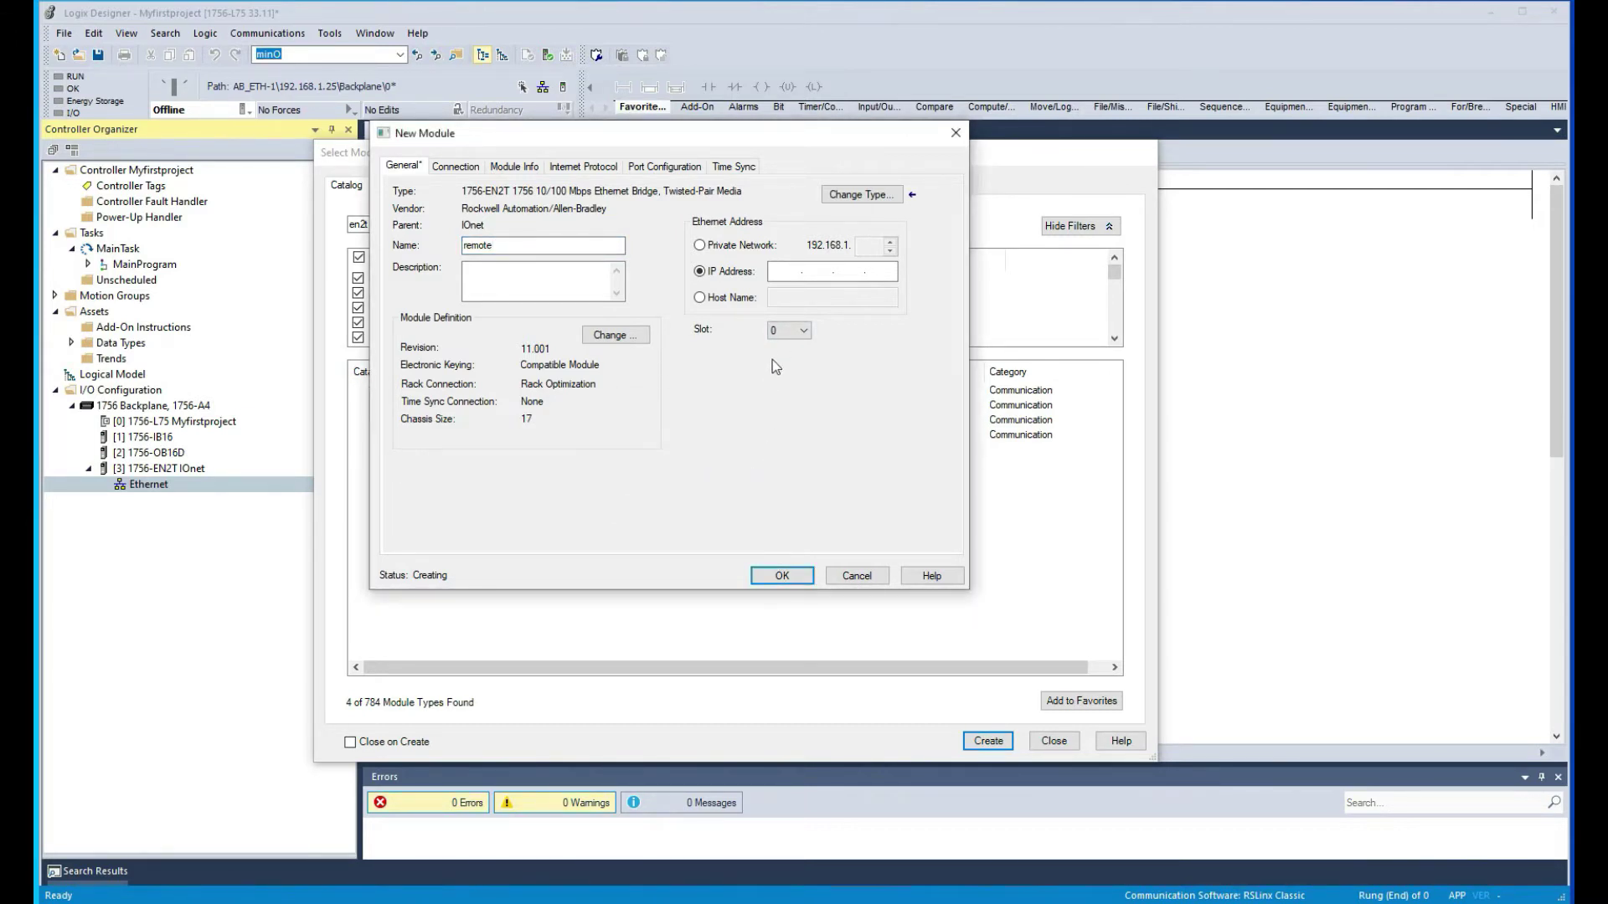
pyautogui.click(699, 246)
pyautogui.click(868, 250)
pyautogui.write('30')
pyautogui.click(781, 576)
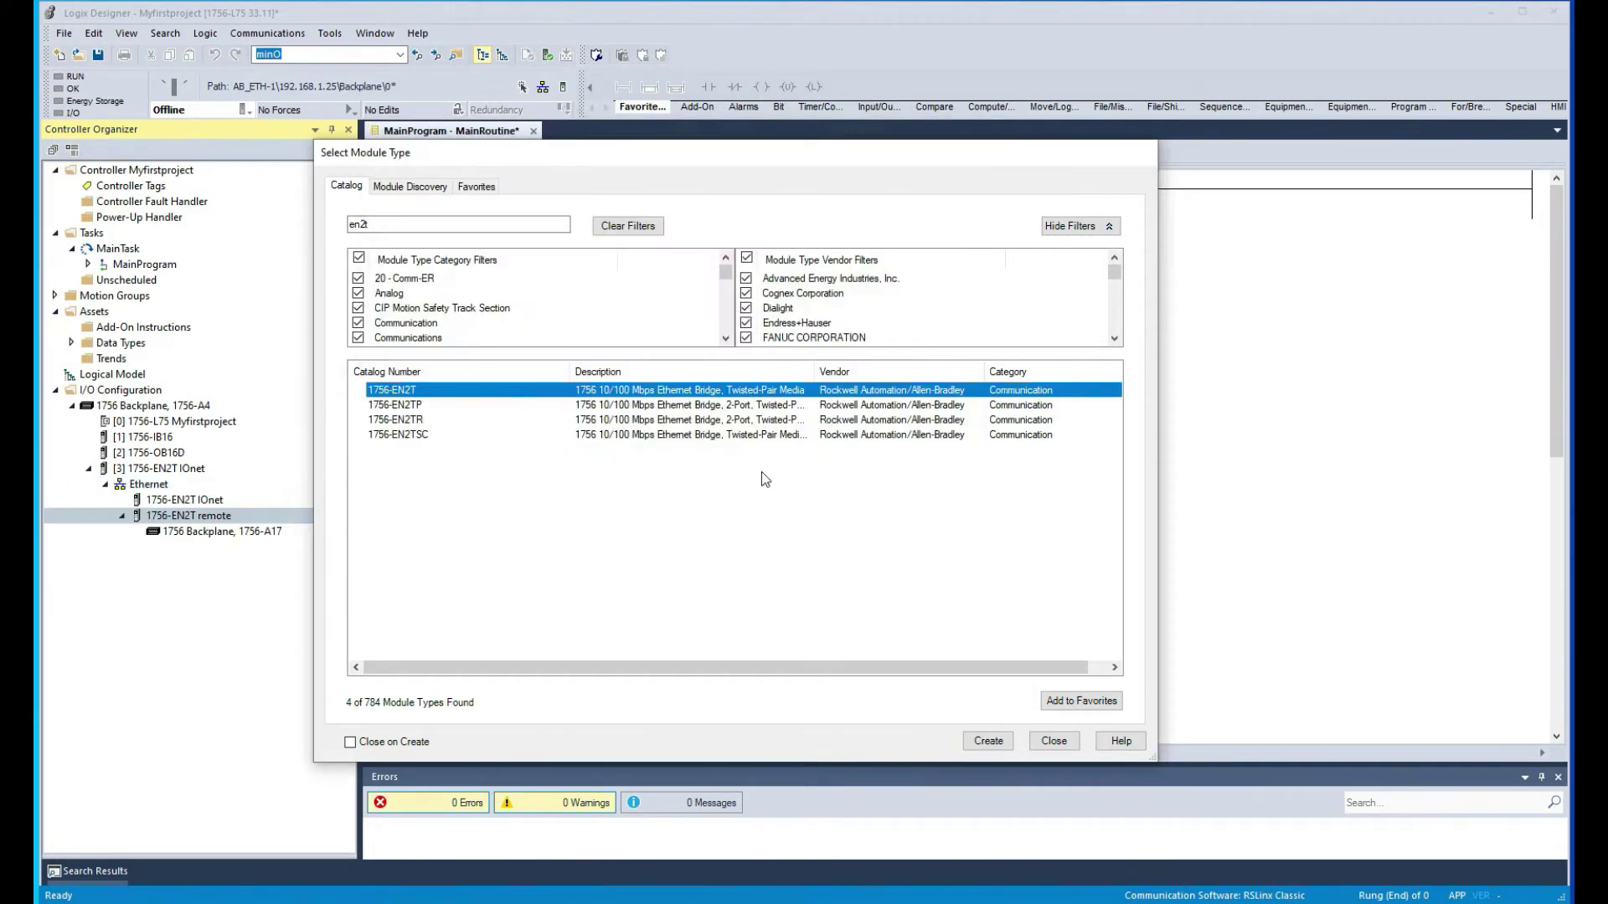
pyautogui.click(988, 741)
pyautogui.click(1059, 741)
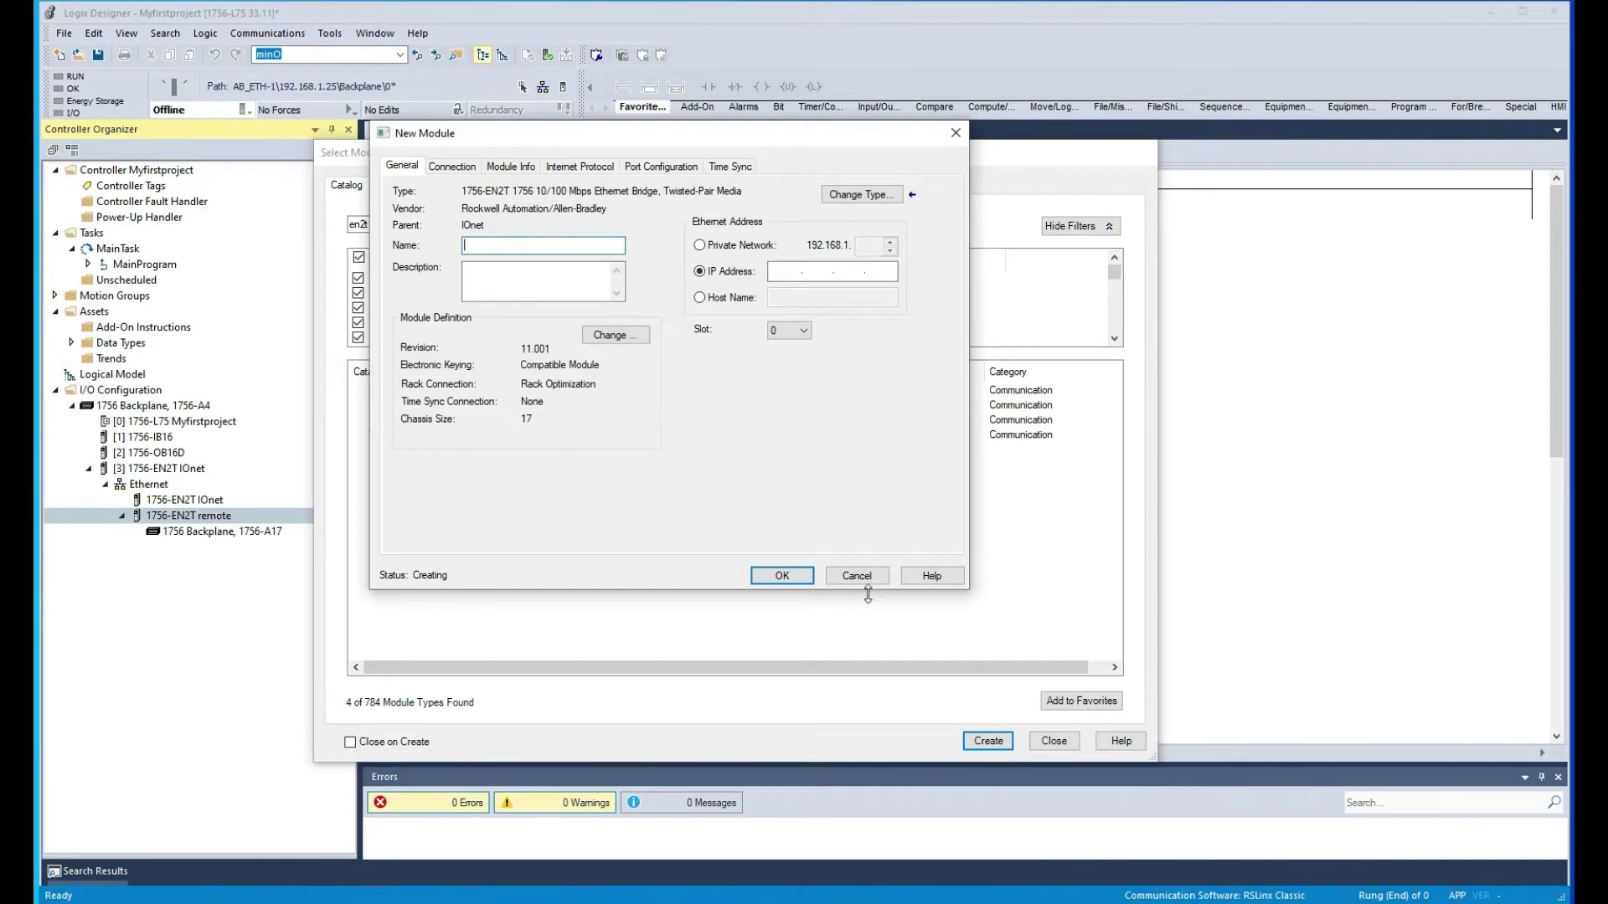
pyautogui.click(857, 576)
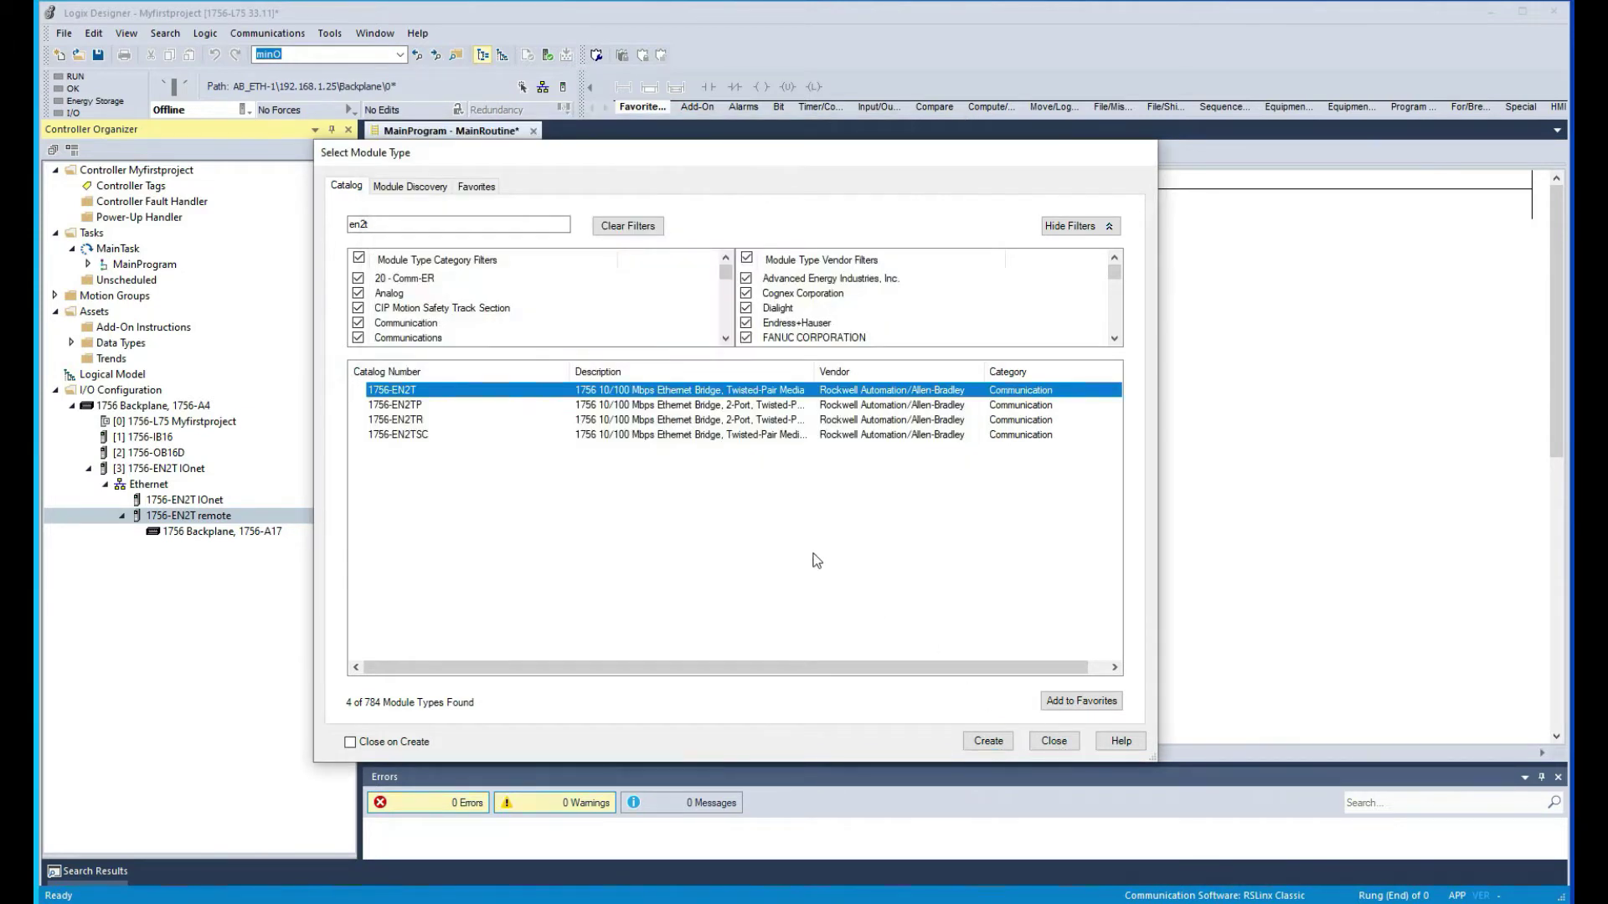
# Close the module type catalog
pyautogui.click(1056, 741)
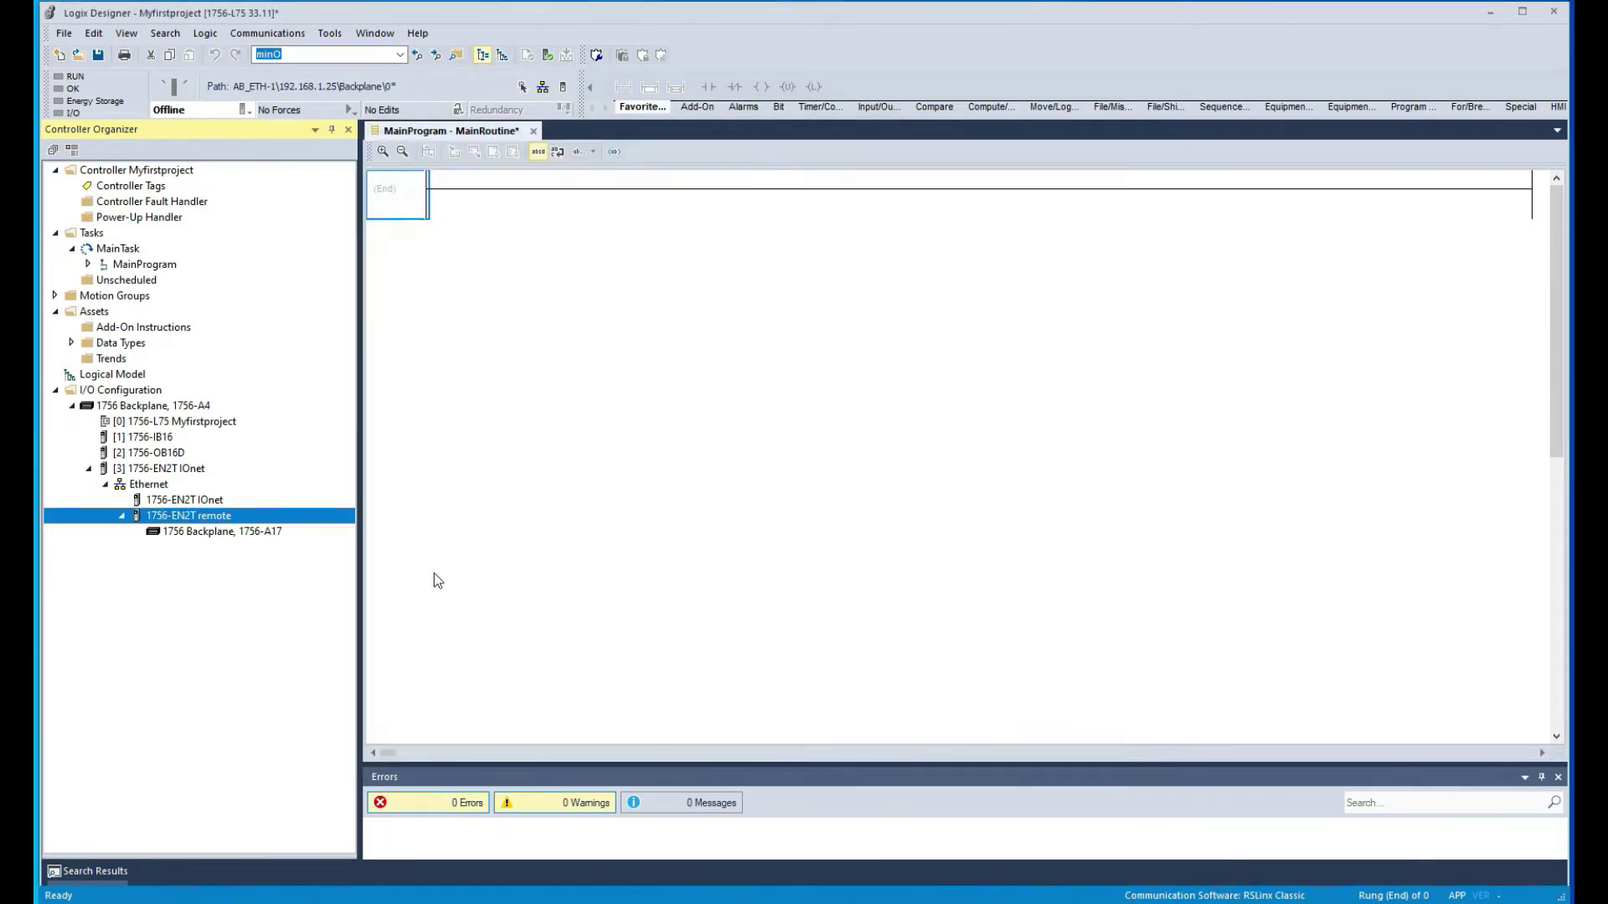
# Change the chassis size of the 1756-EN2T remote module to 4, accept the module definition change and apply it
pyautogui.click(239, 534)
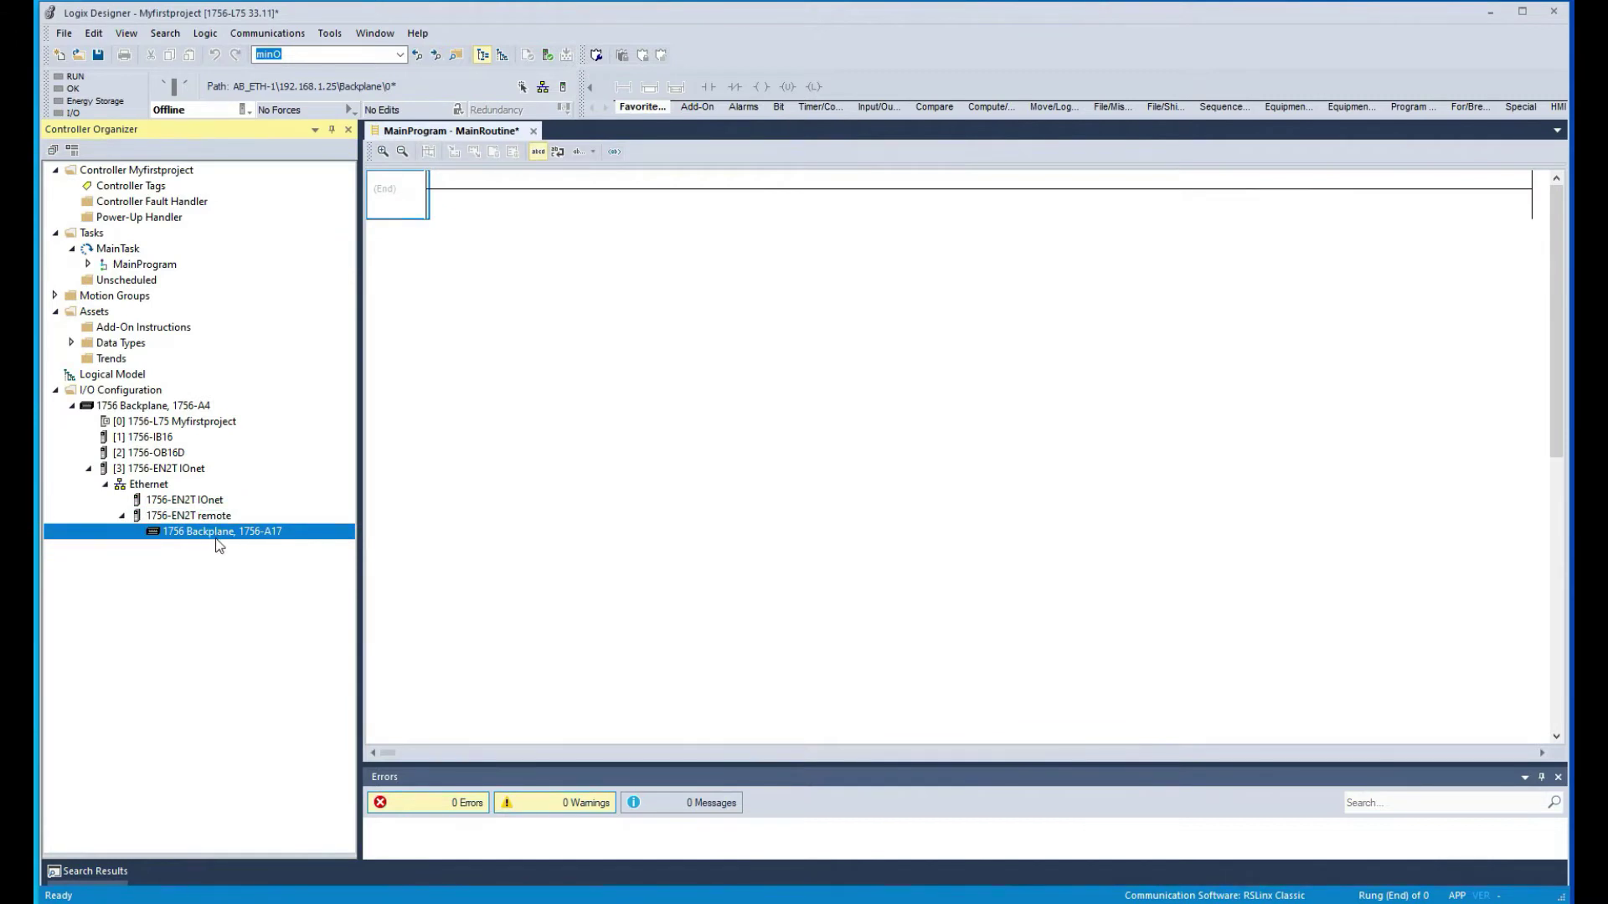
pyautogui.click(189, 519)
pyautogui.doubleClick(189, 519)
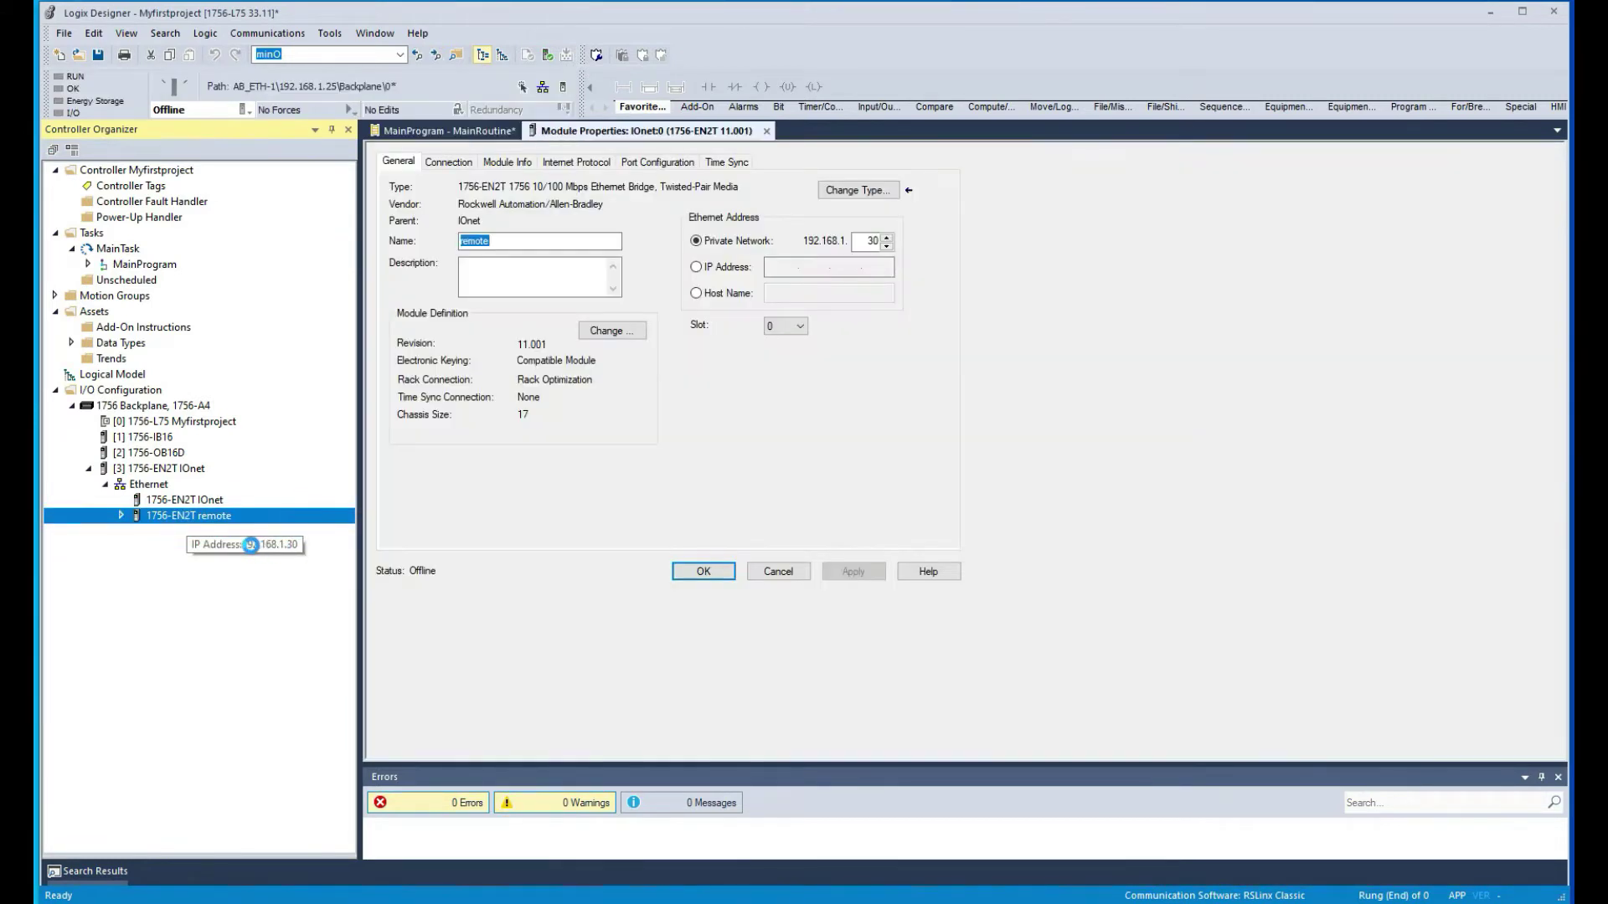
pyautogui.click(615, 338)
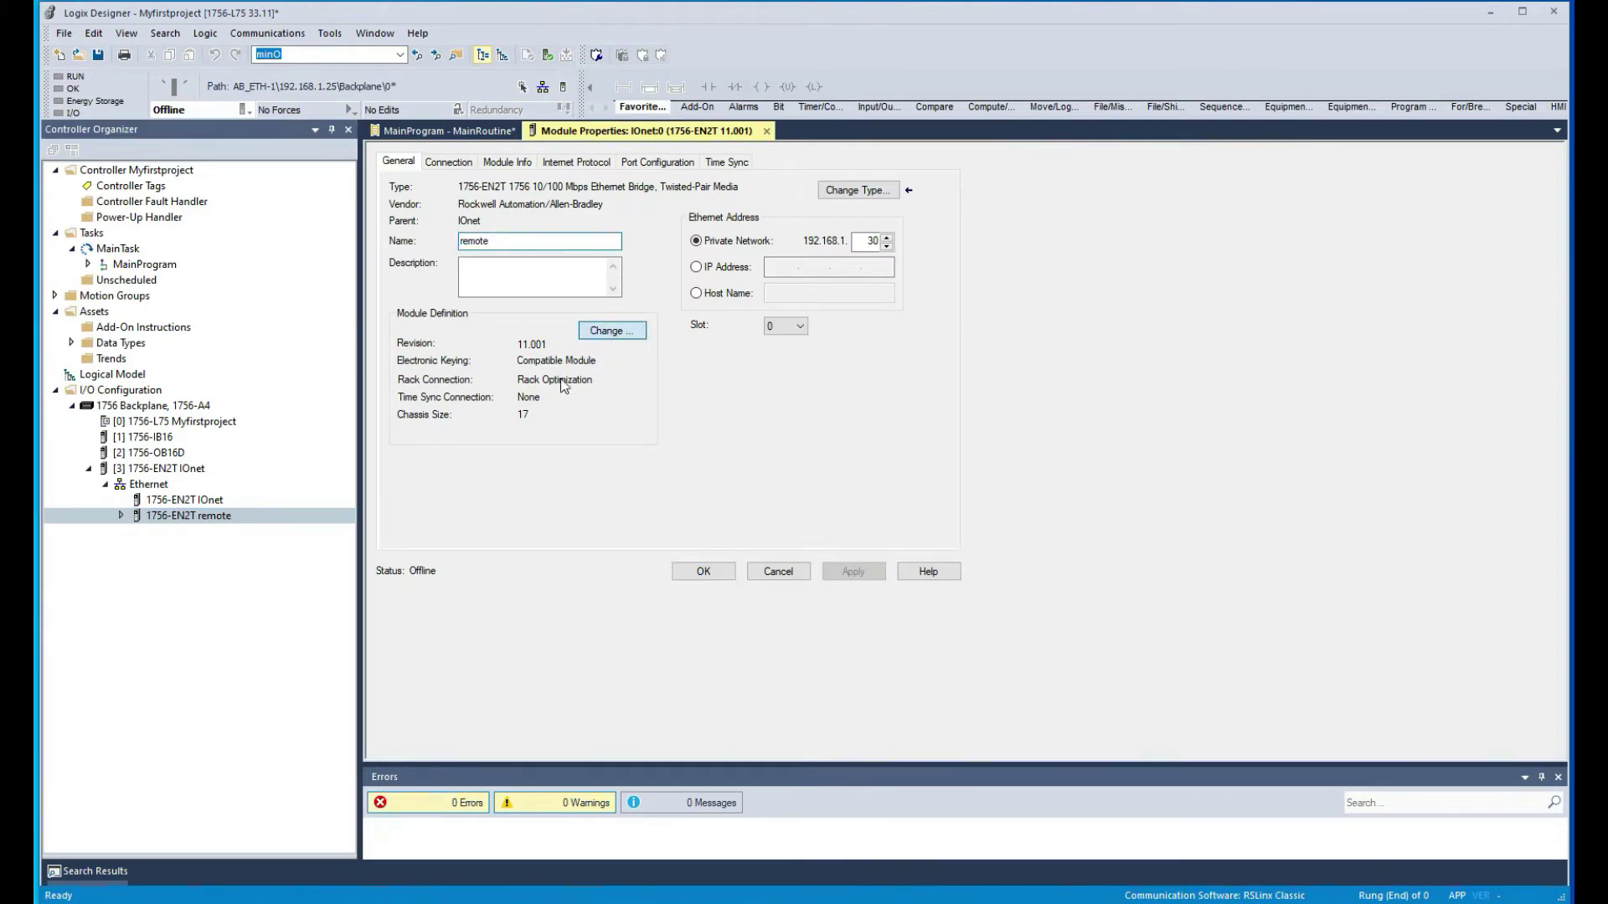
pyautogui.click(815, 453)
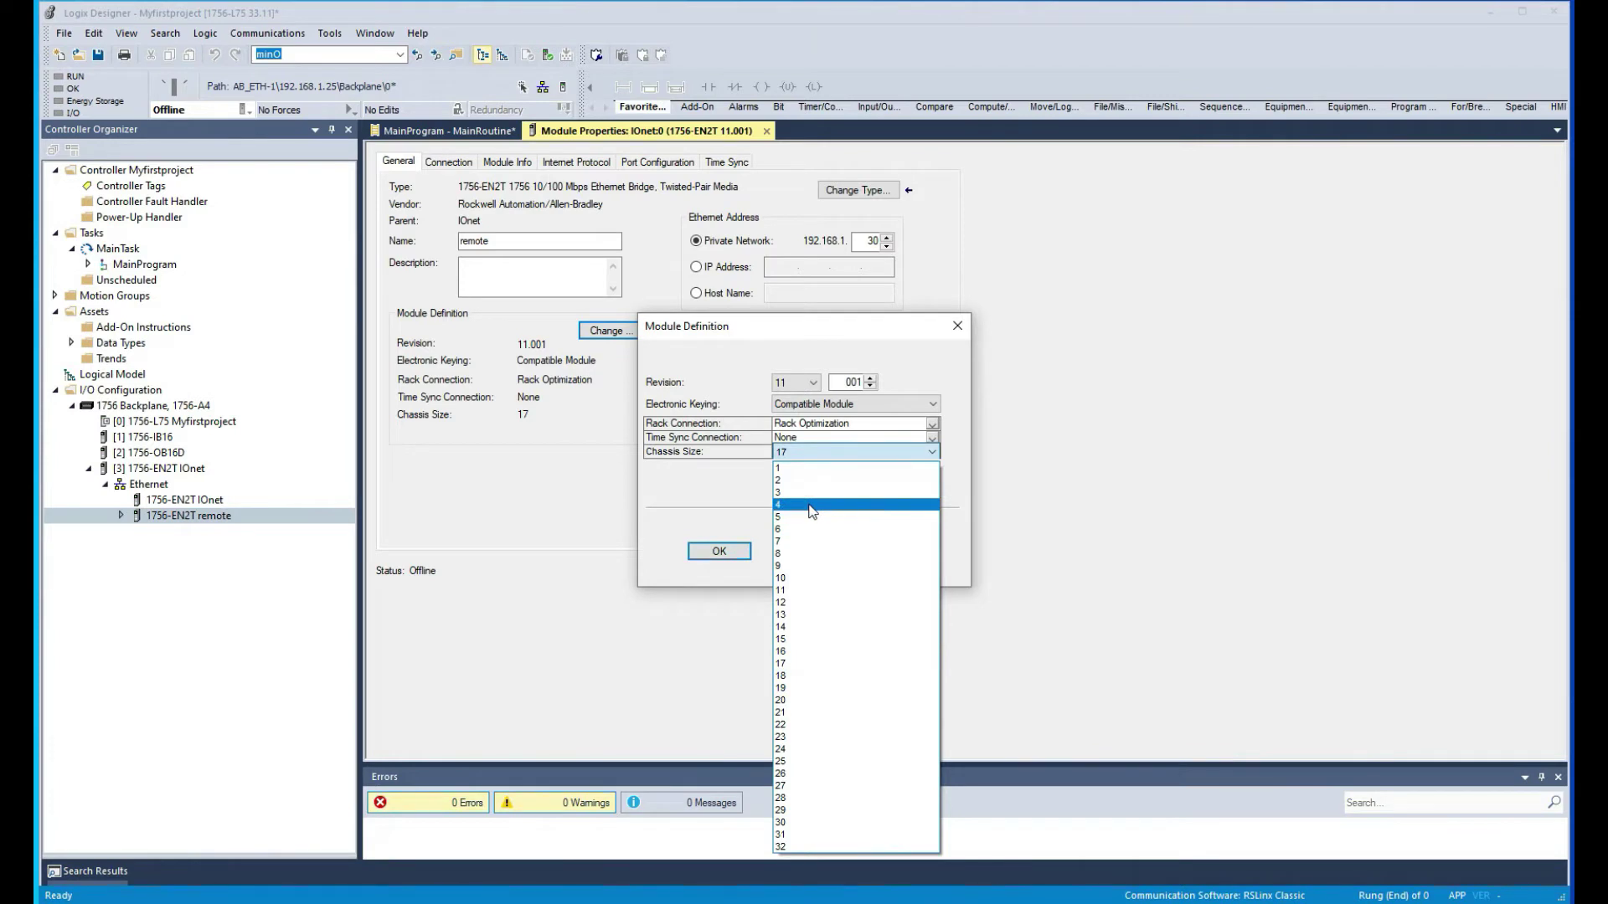
pyautogui.click(811, 506)
pyautogui.click(718, 551)
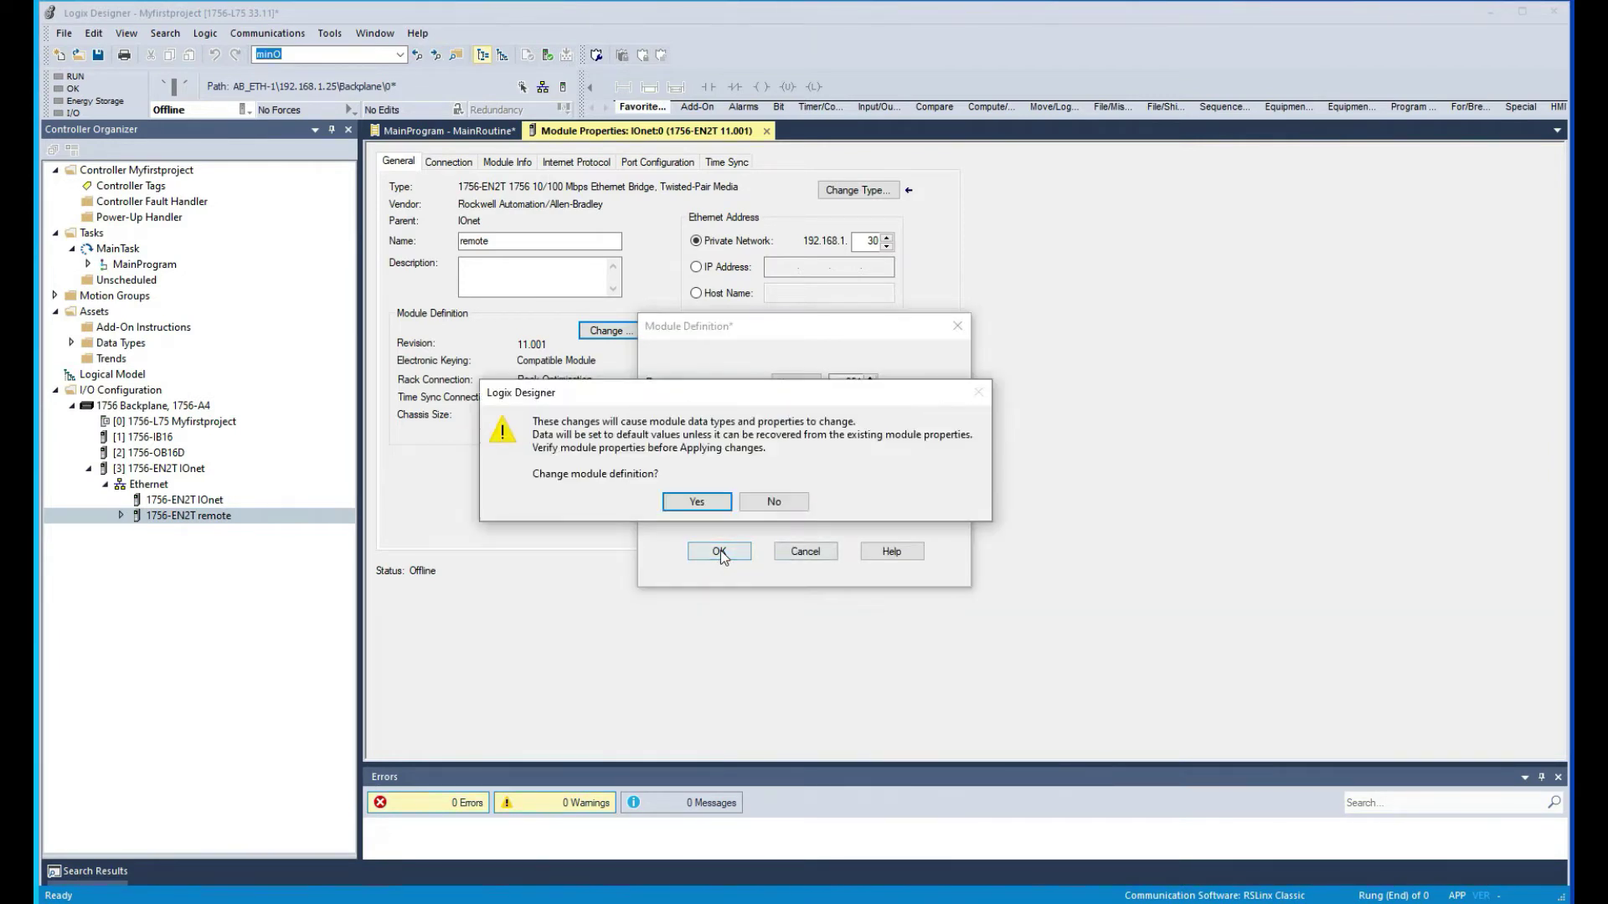
pyautogui.click(690, 500)
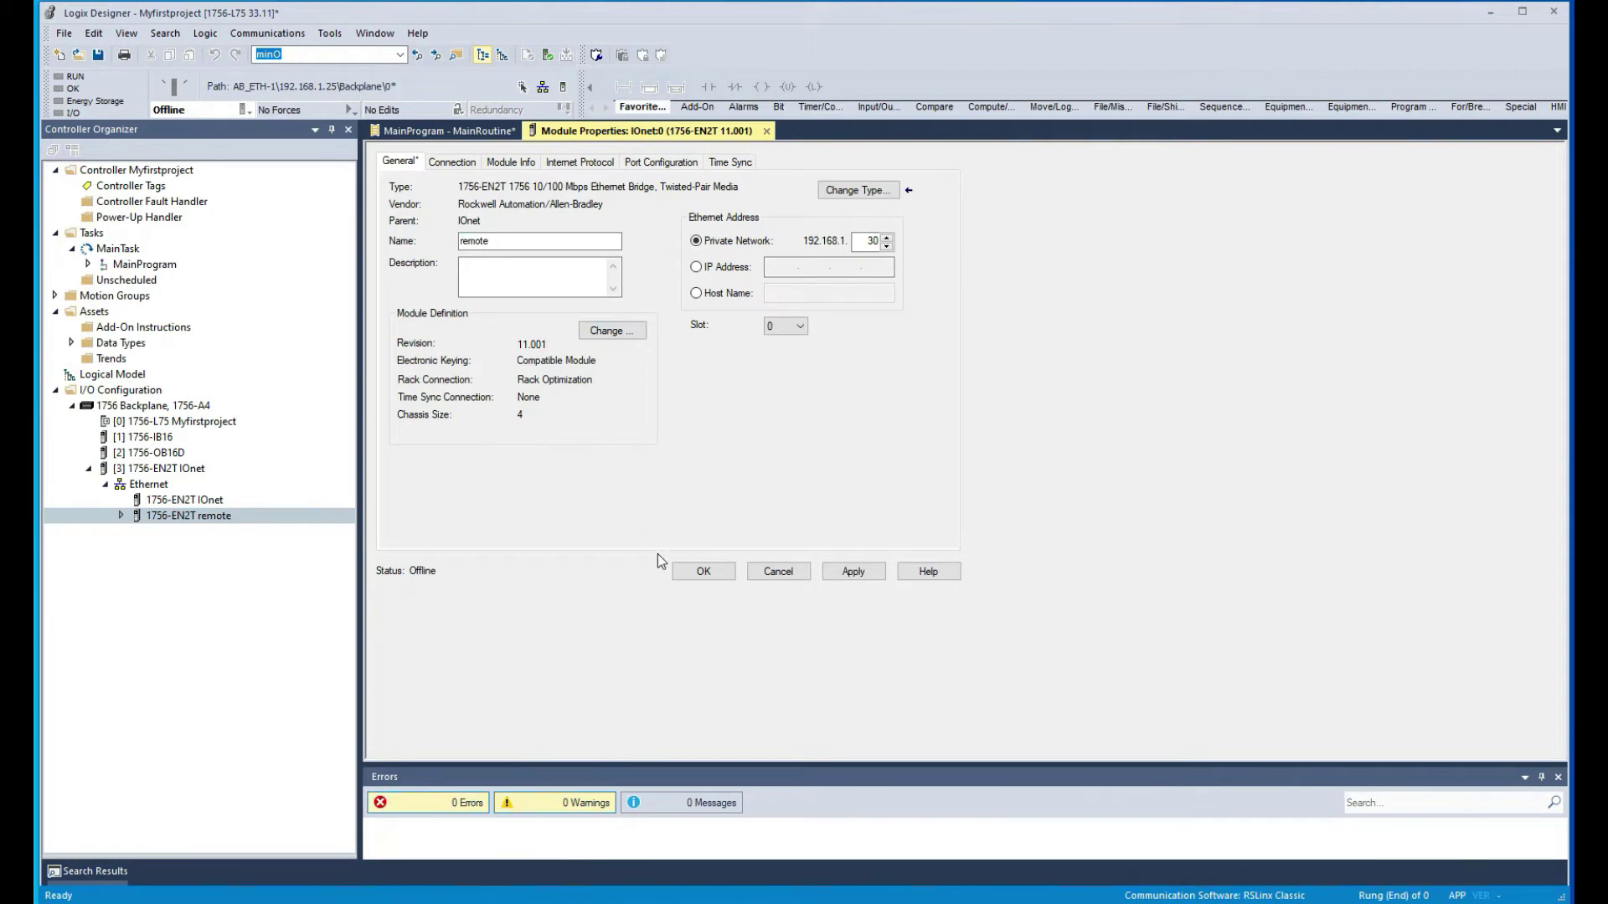
pyautogui.click(879, 576)
pyautogui.click(698, 571)
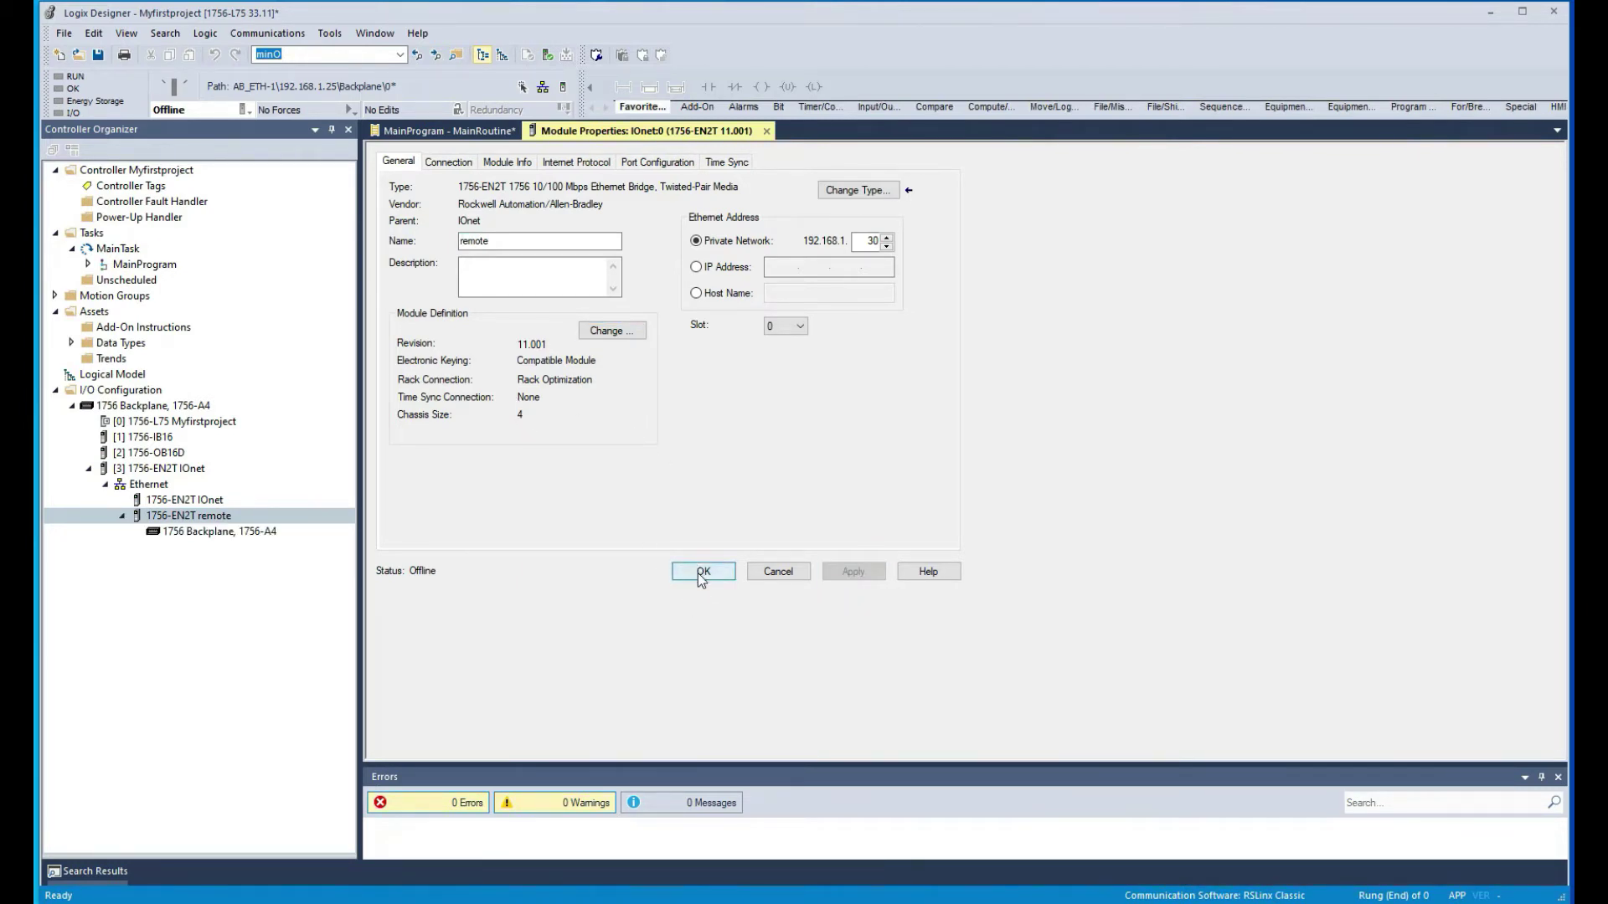
# Add a 1756-IF16 analog input module without a name to slot 1 of the remote 1756-A4 backplane
pyautogui.rightClick(199, 536)
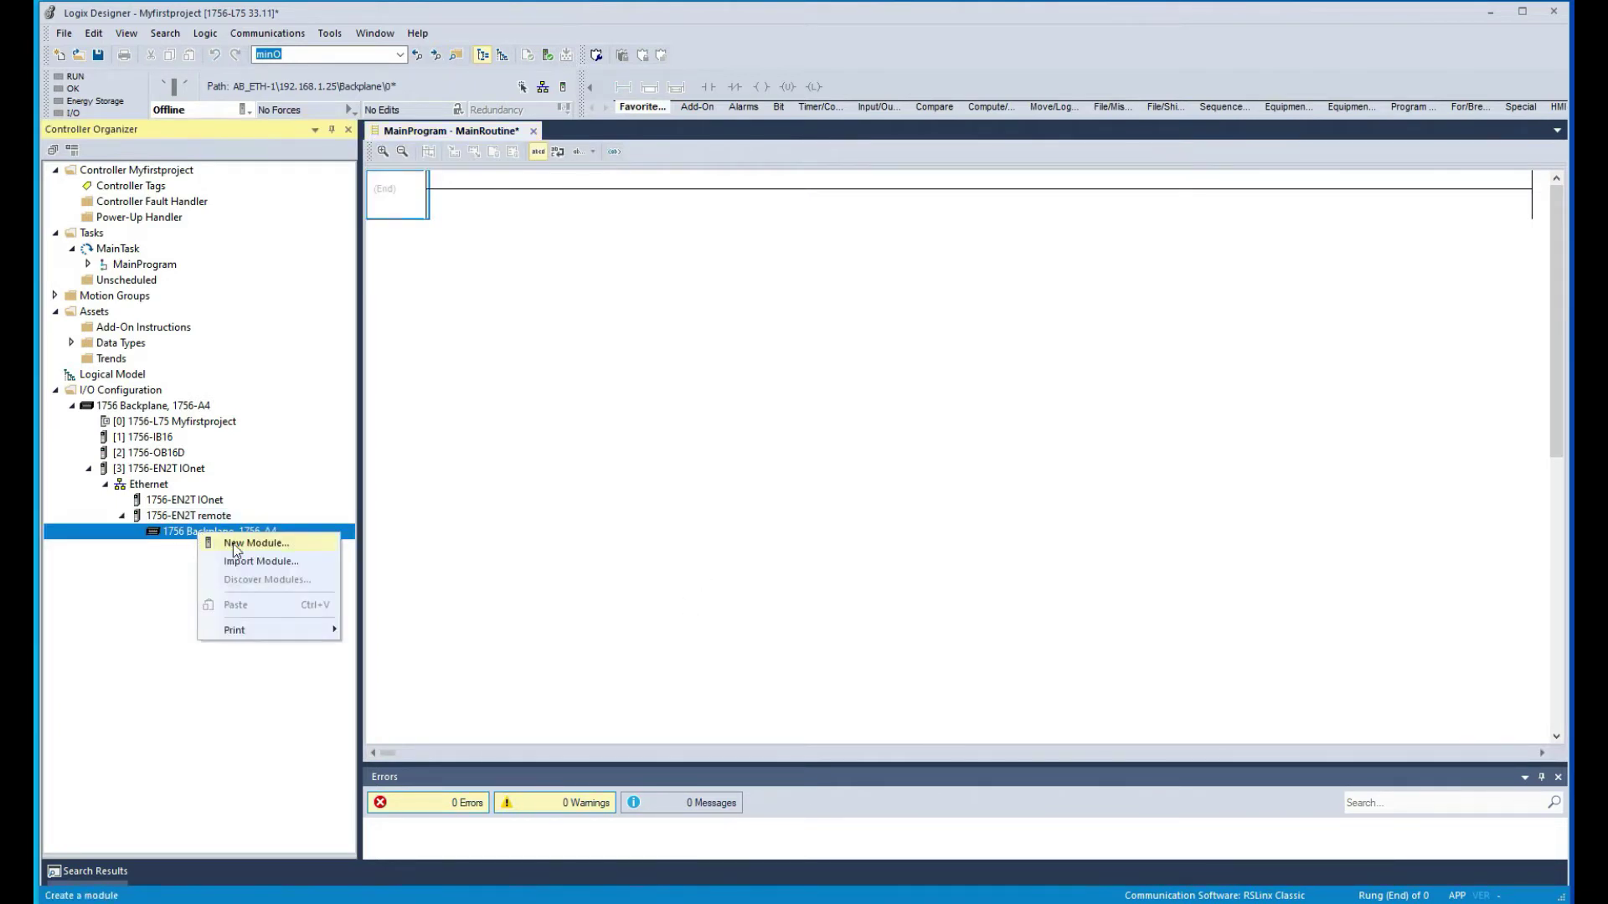
pyautogui.click(257, 543)
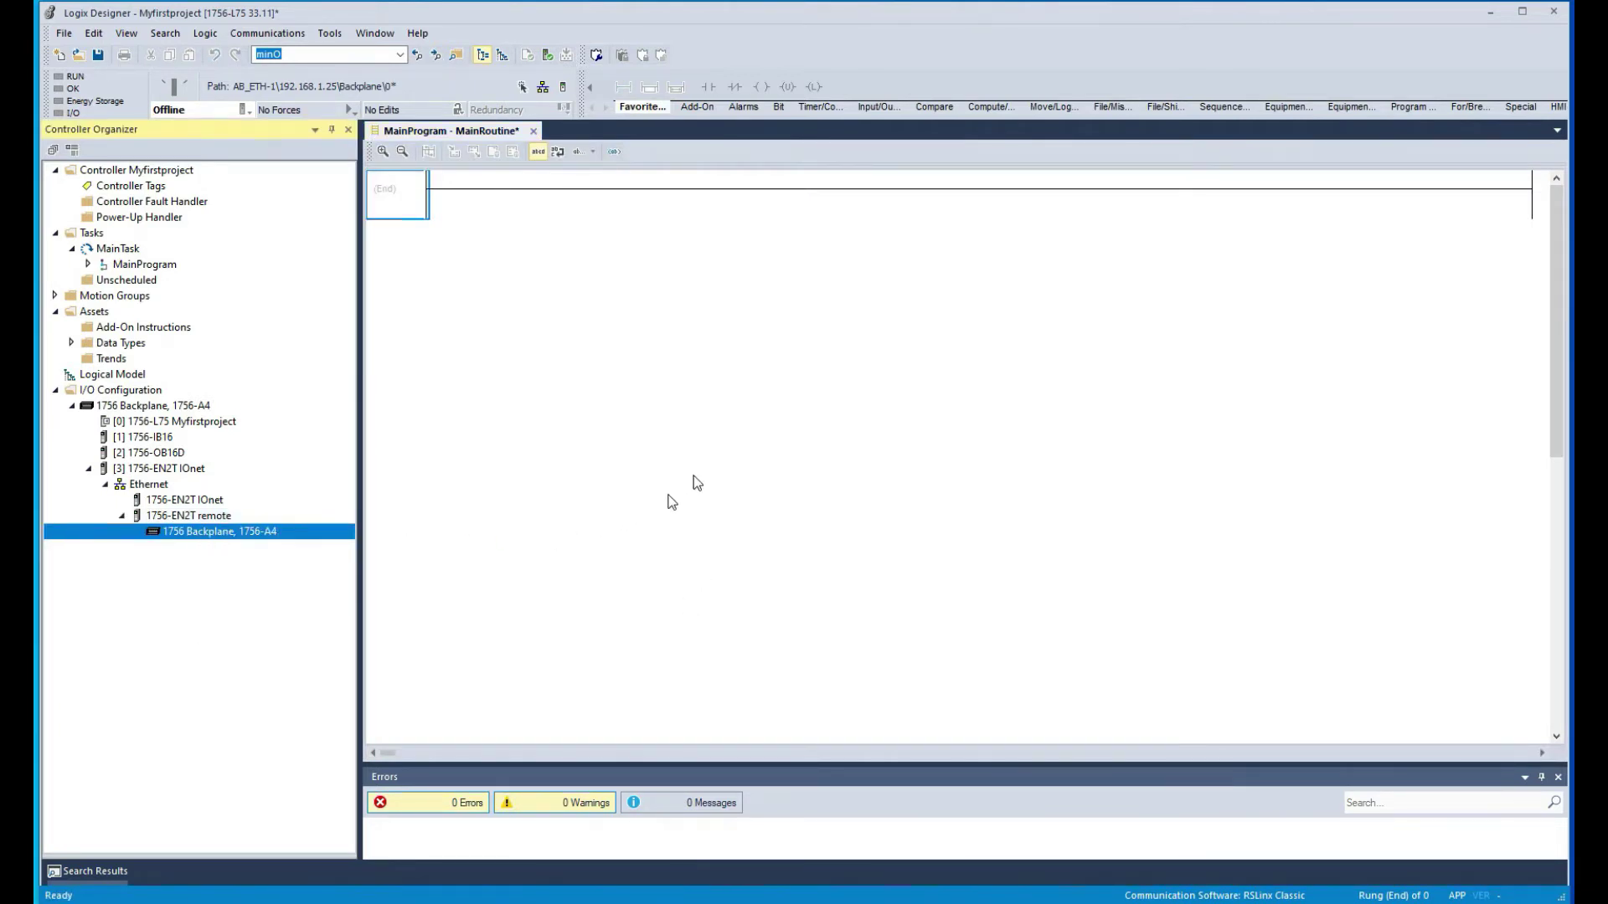
pyautogui.click(453, 226)
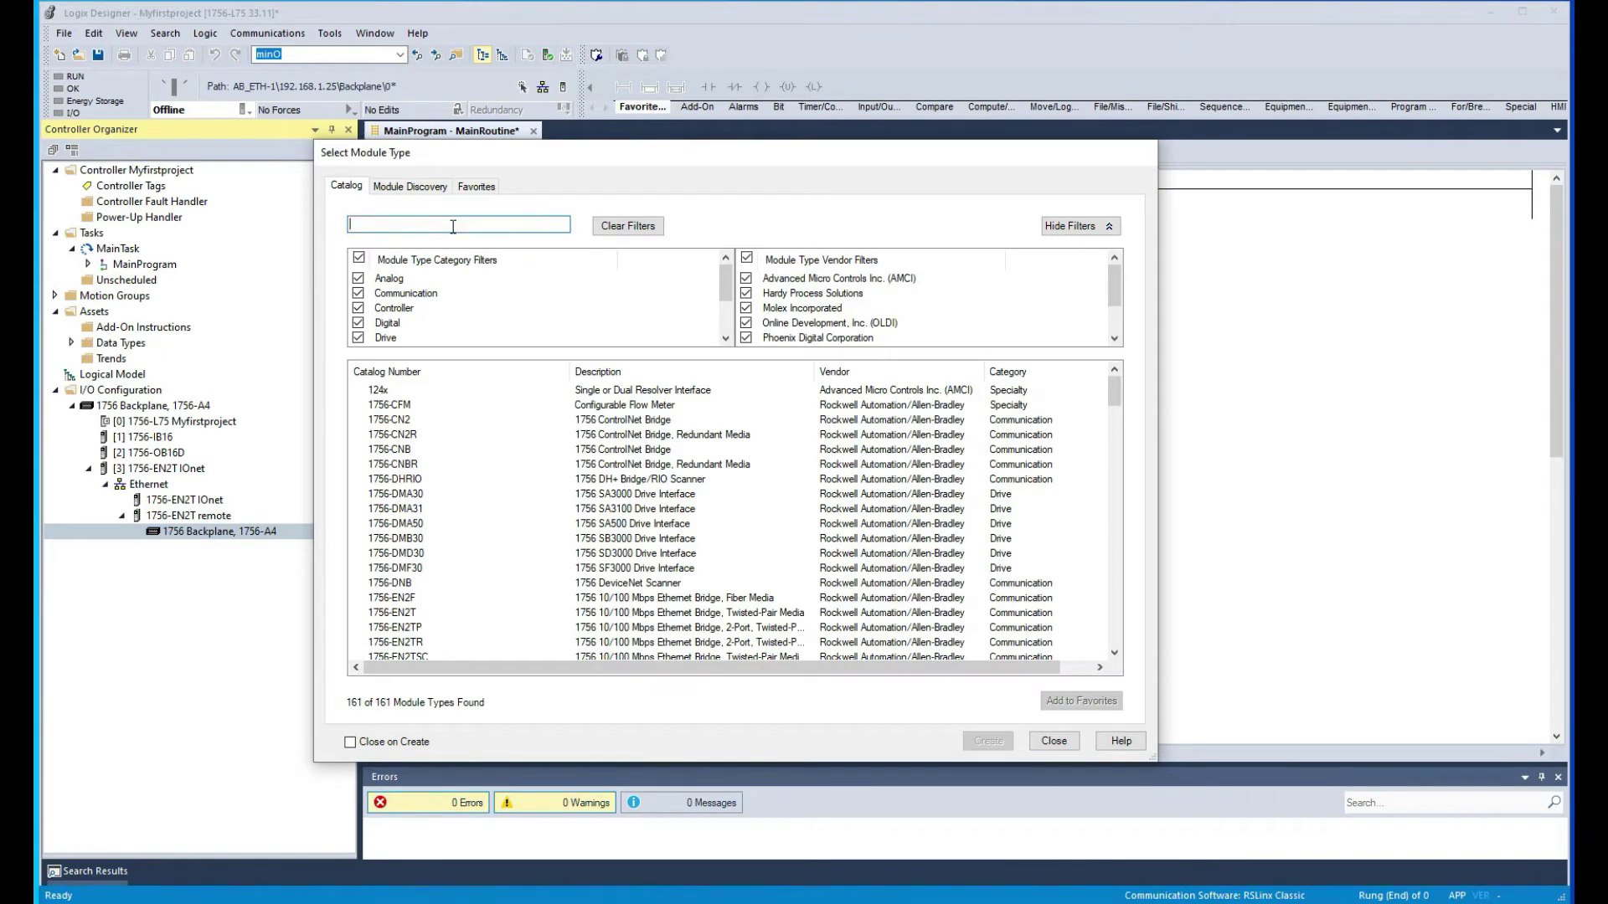
pyautogui.write('if')
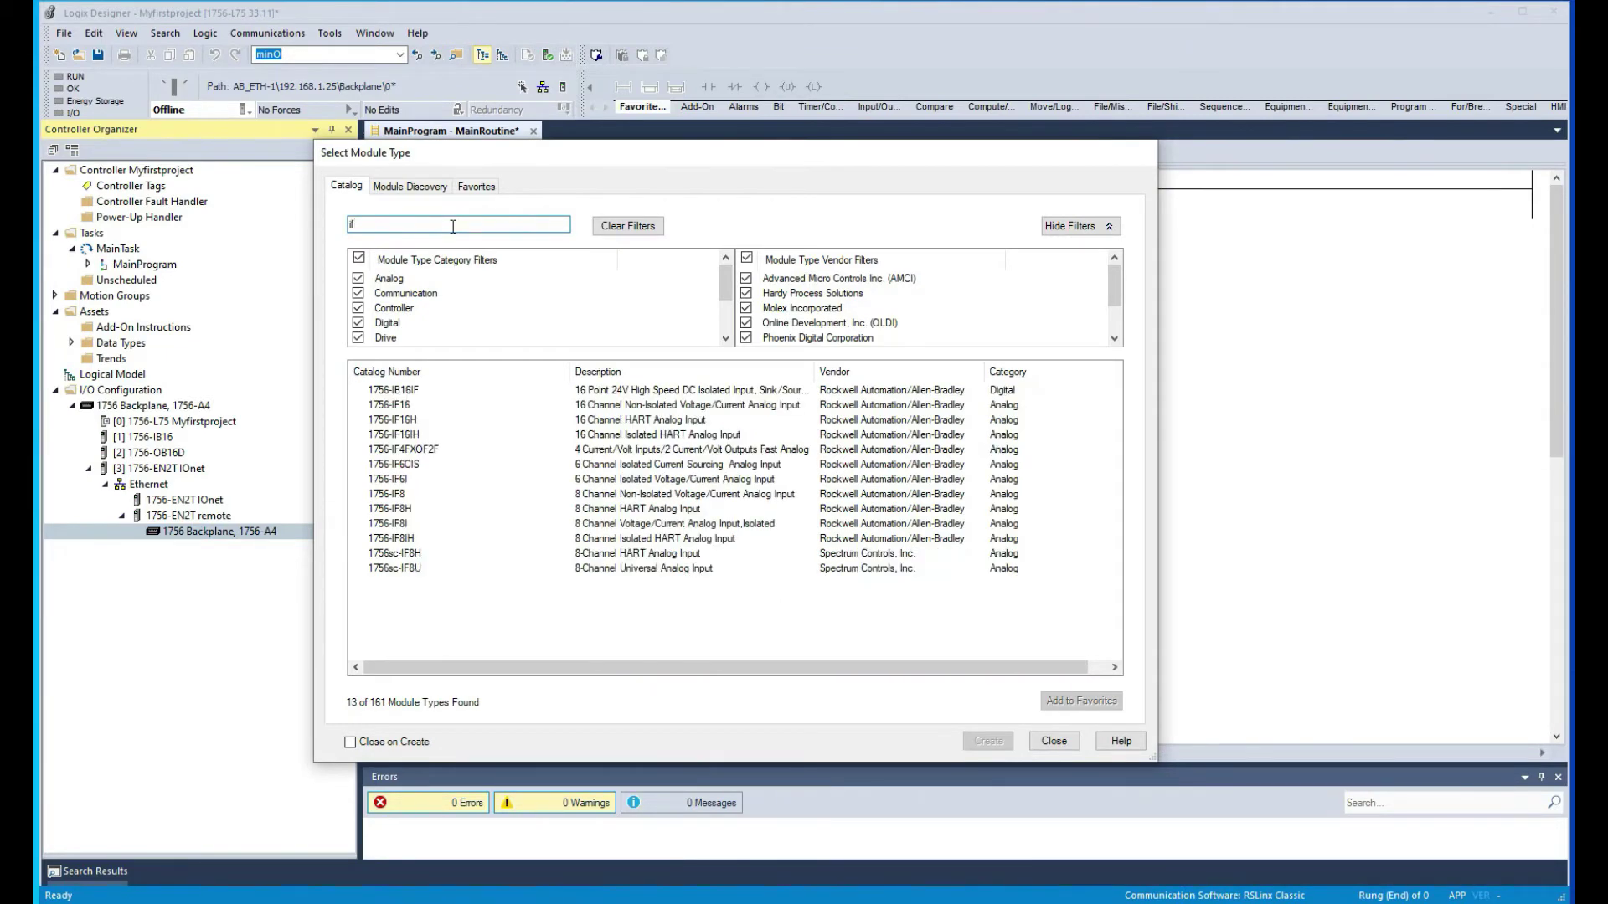
pyautogui.doubleClick(410, 406)
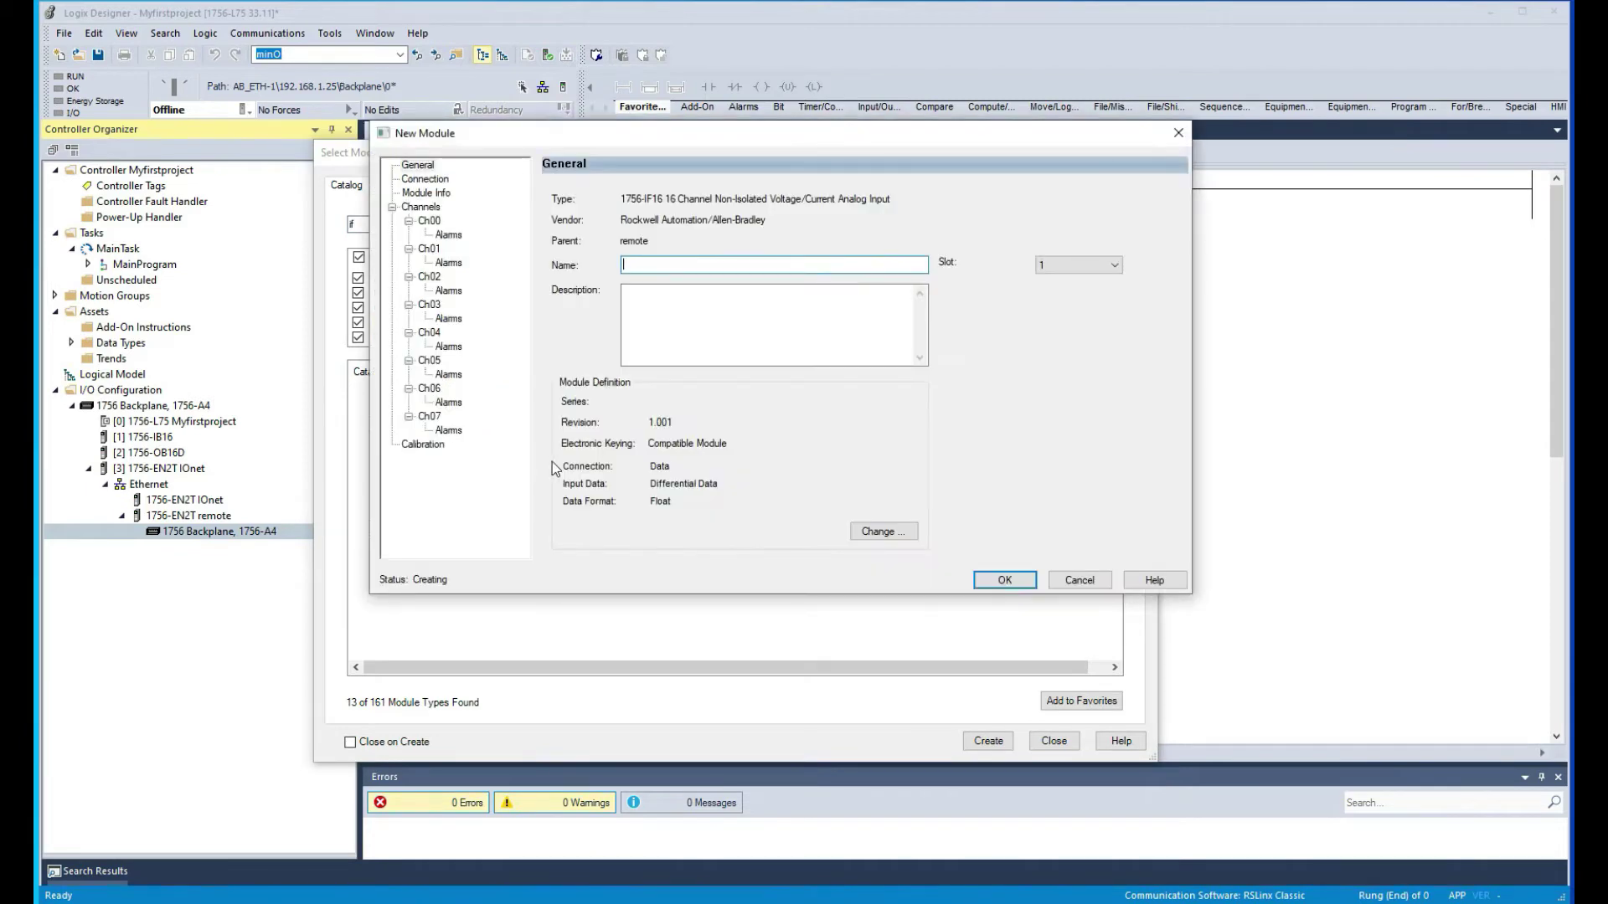
pyautogui.click(1004, 580)
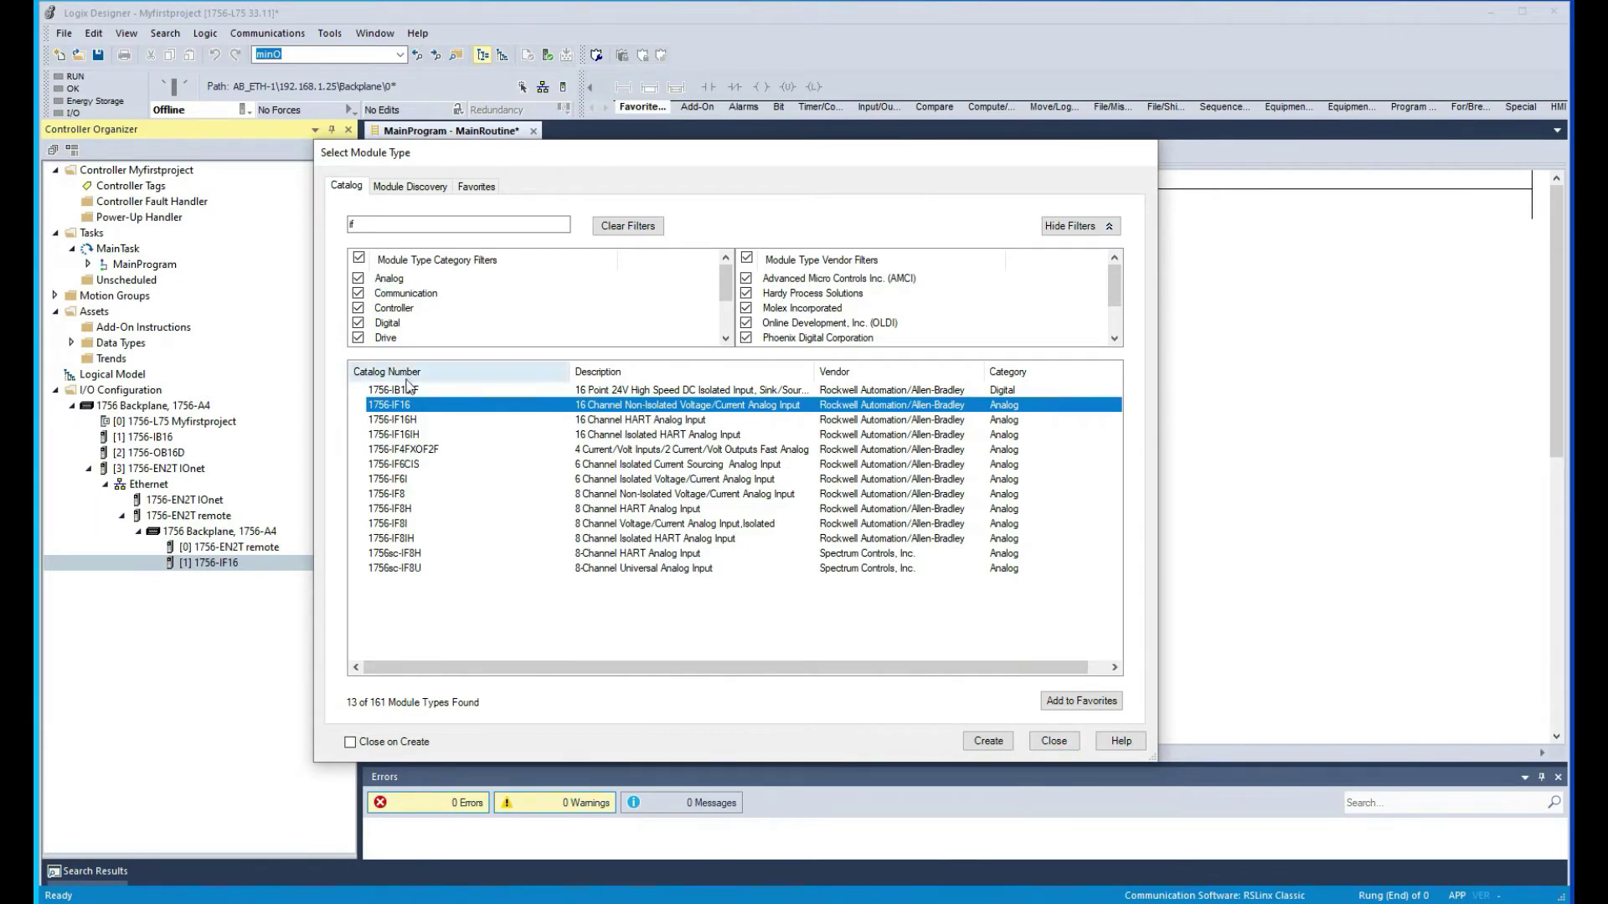
# Add an unnamed 1756-OF8 analog output module to slot 2 of the remote backplane and close the module catalog
pyautogui.click(369, 224)
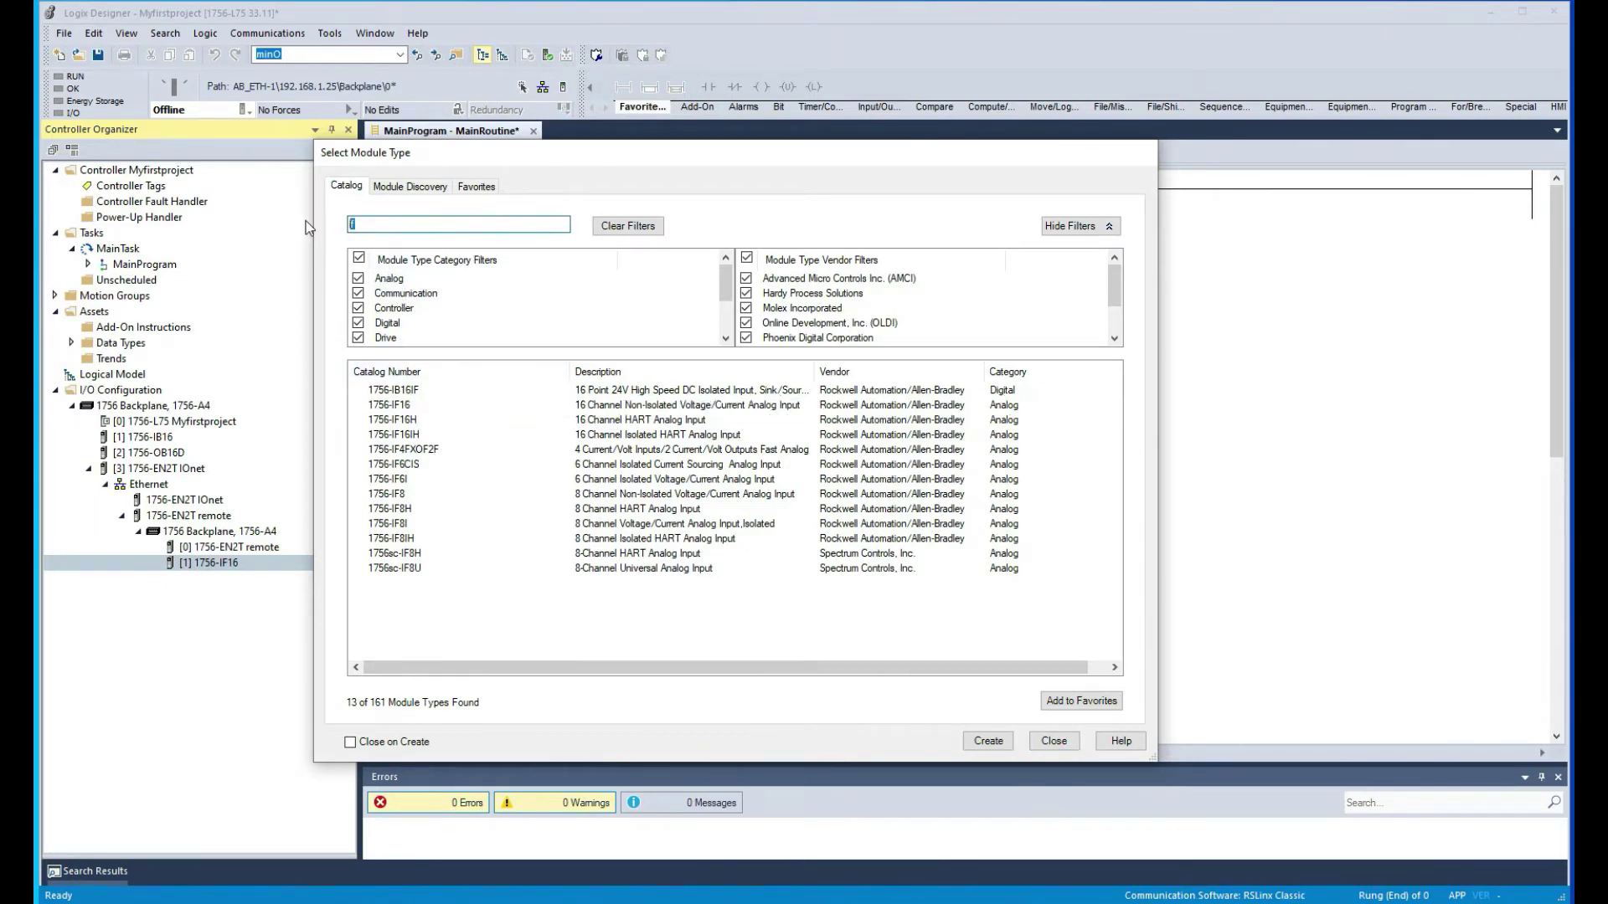
pyautogui.write('of8')
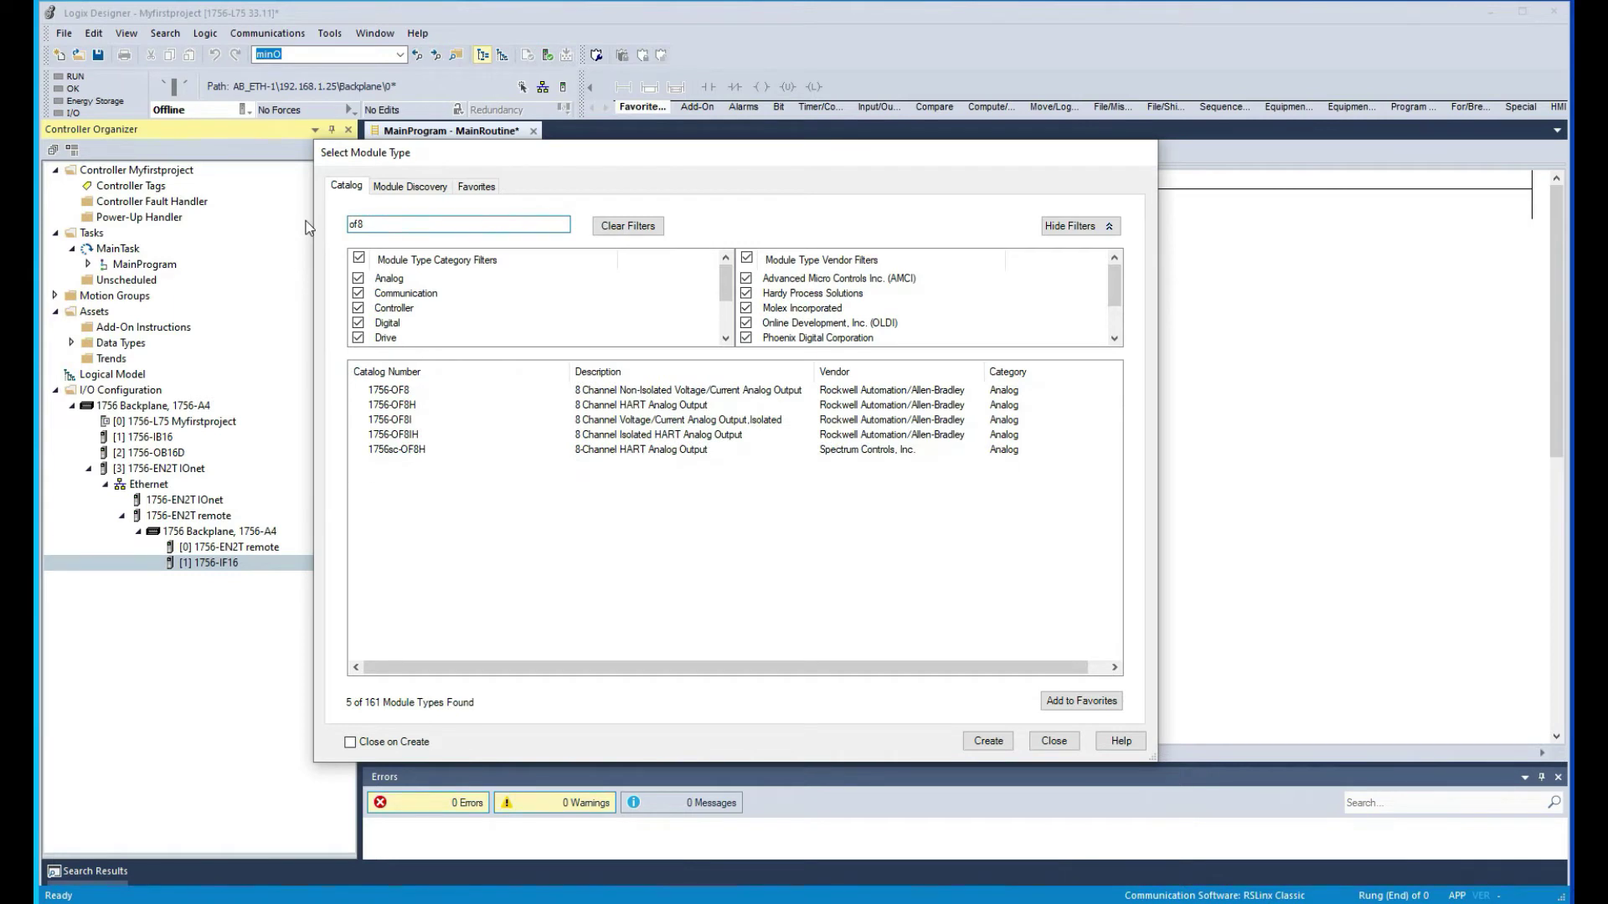
pyautogui.click(405, 392)
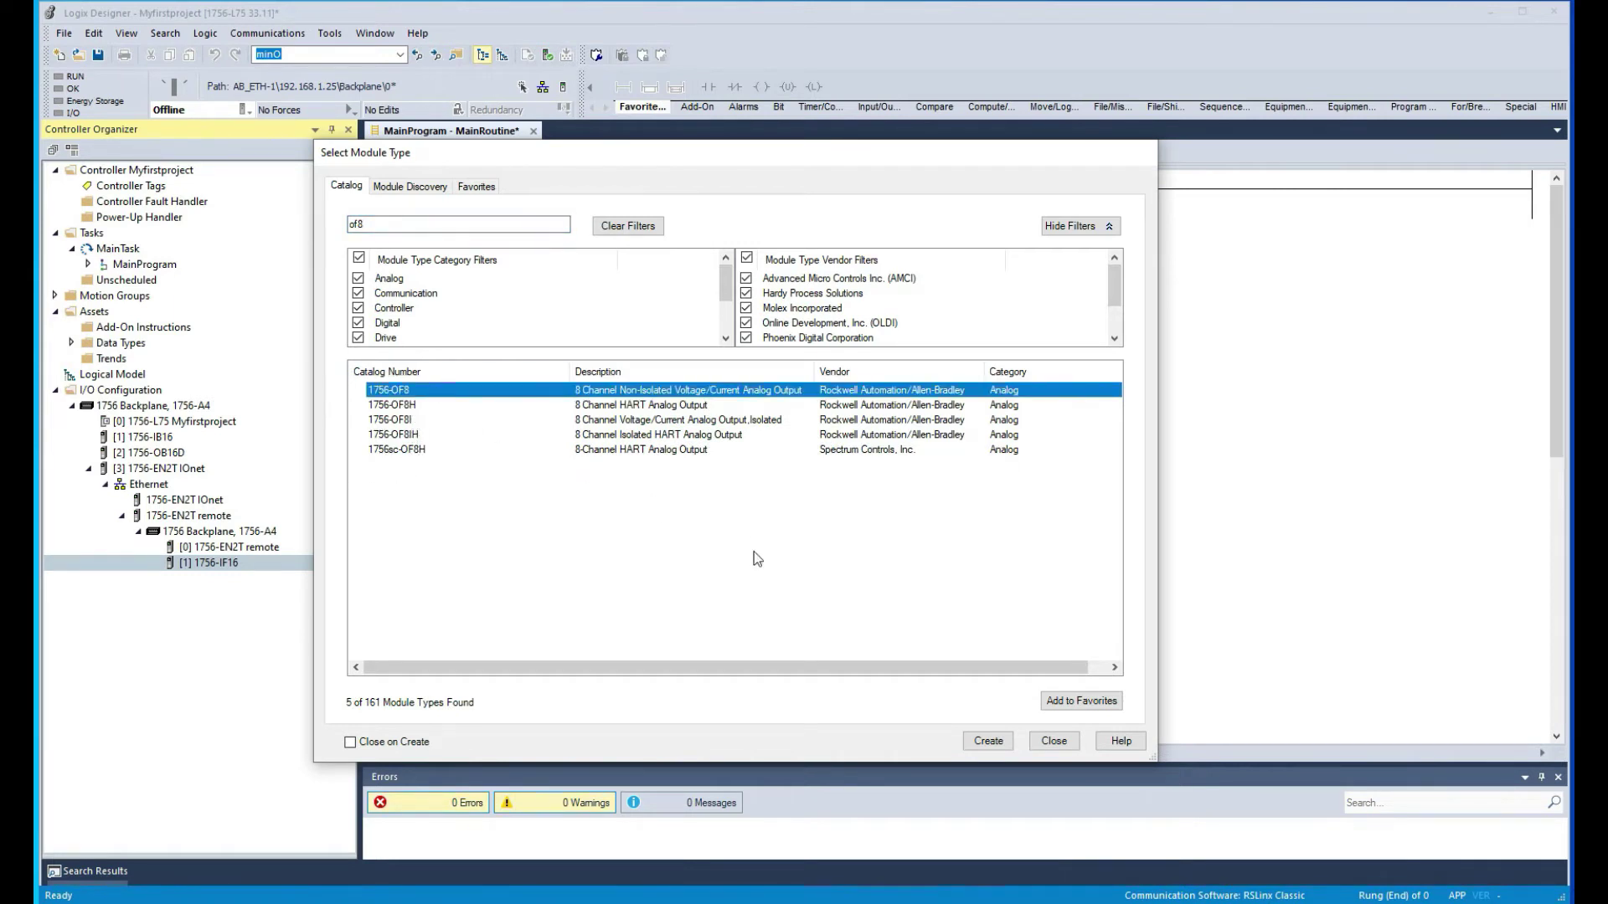
pyautogui.click(988, 741)
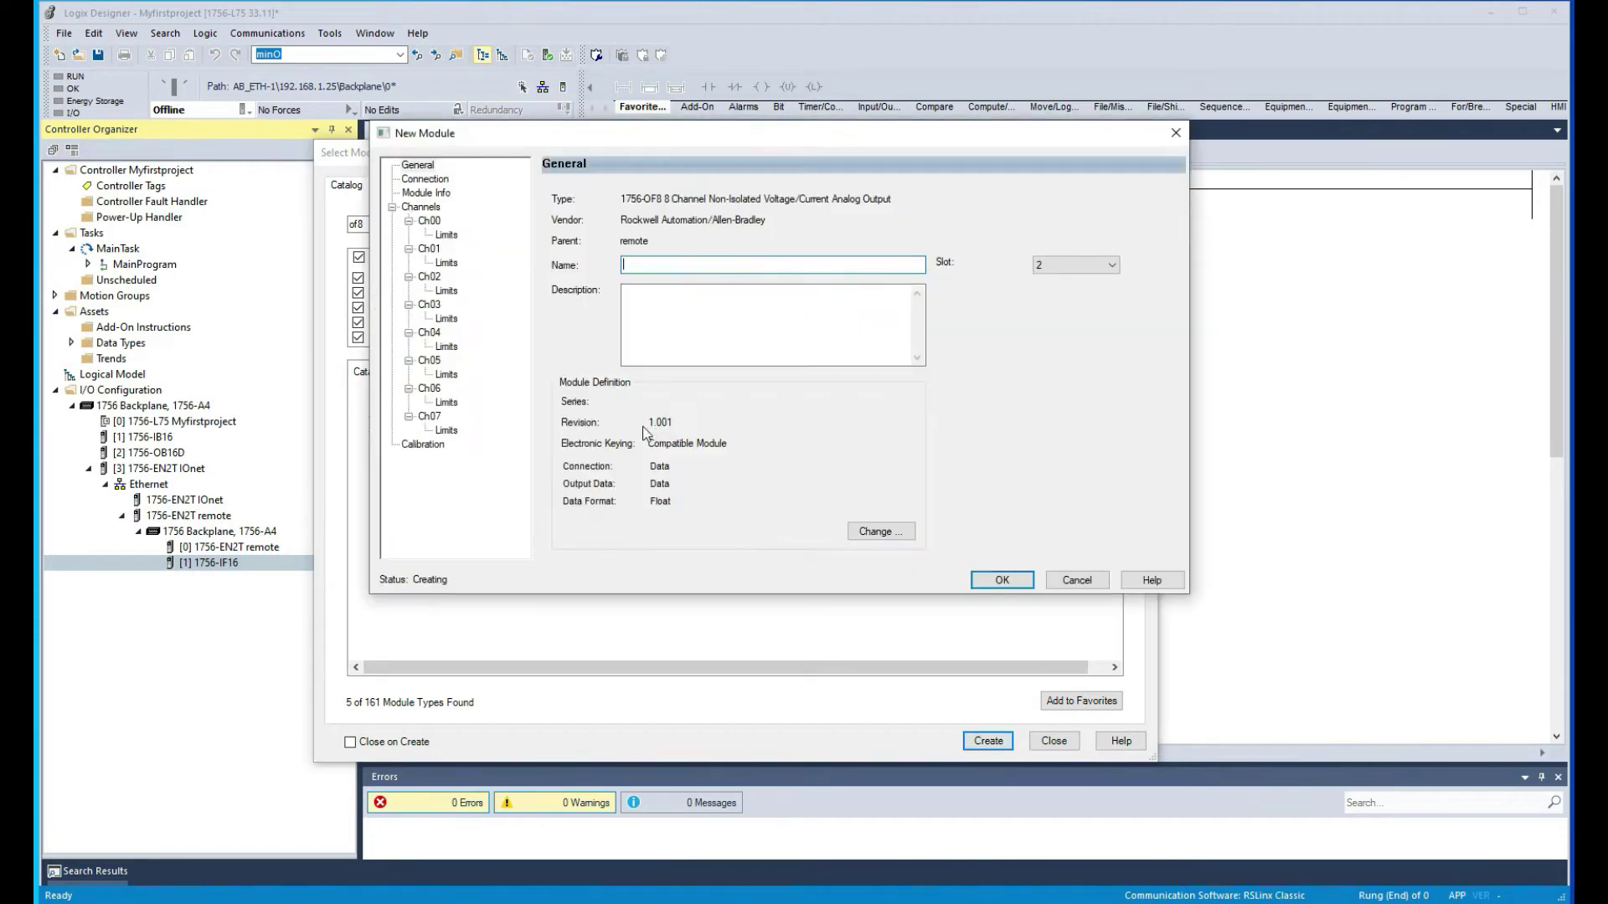
pyautogui.click(999, 579)
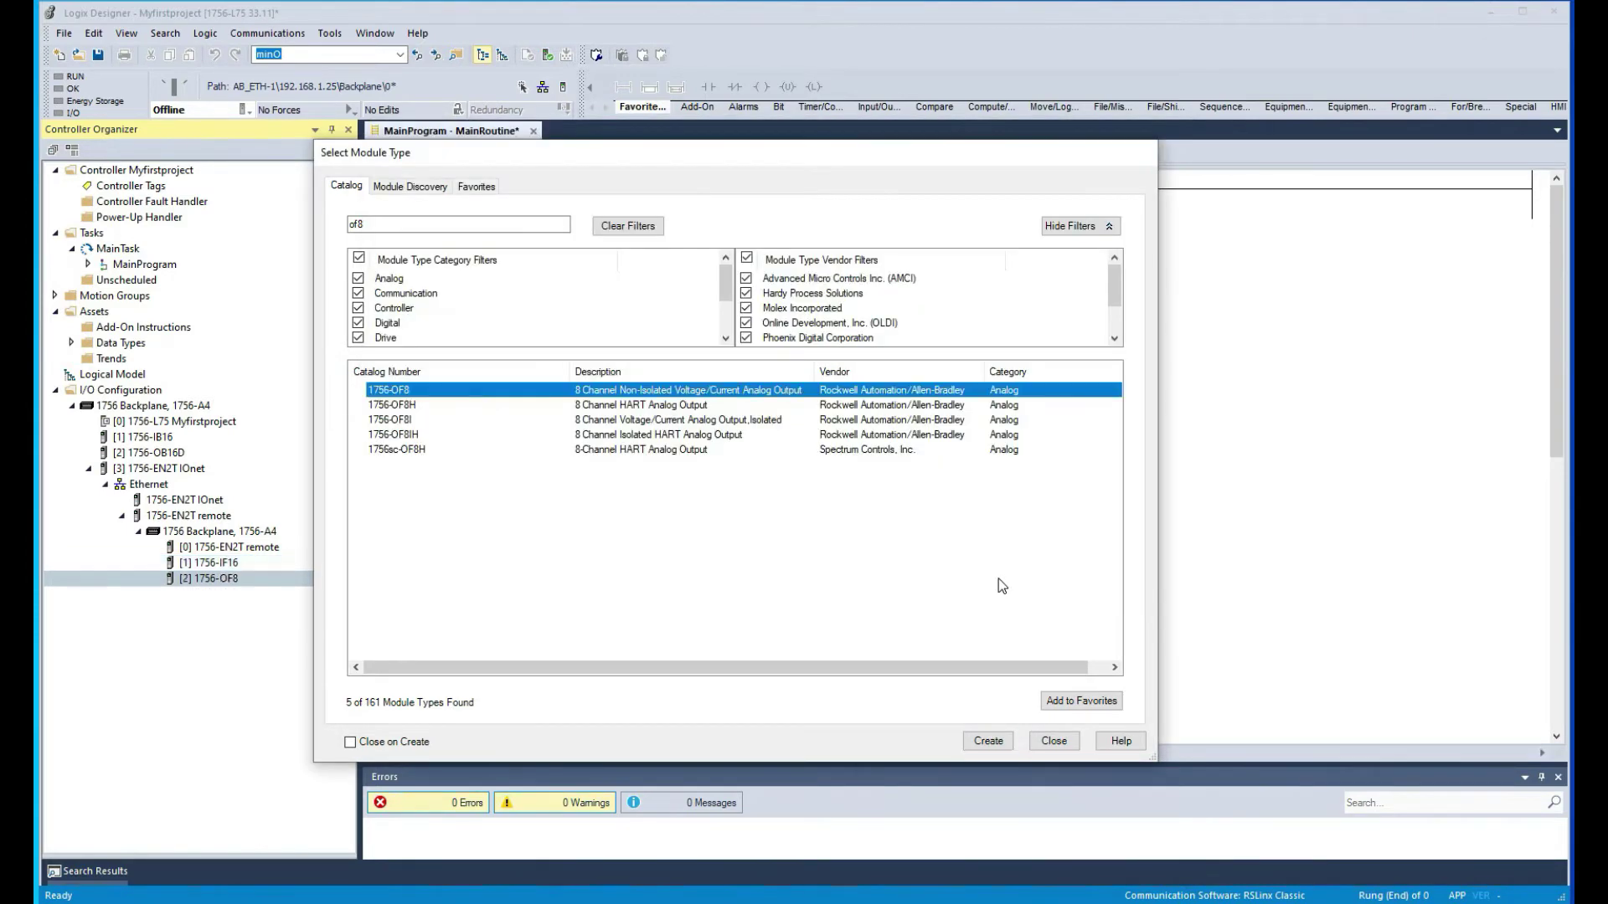
pyautogui.click(1049, 743)
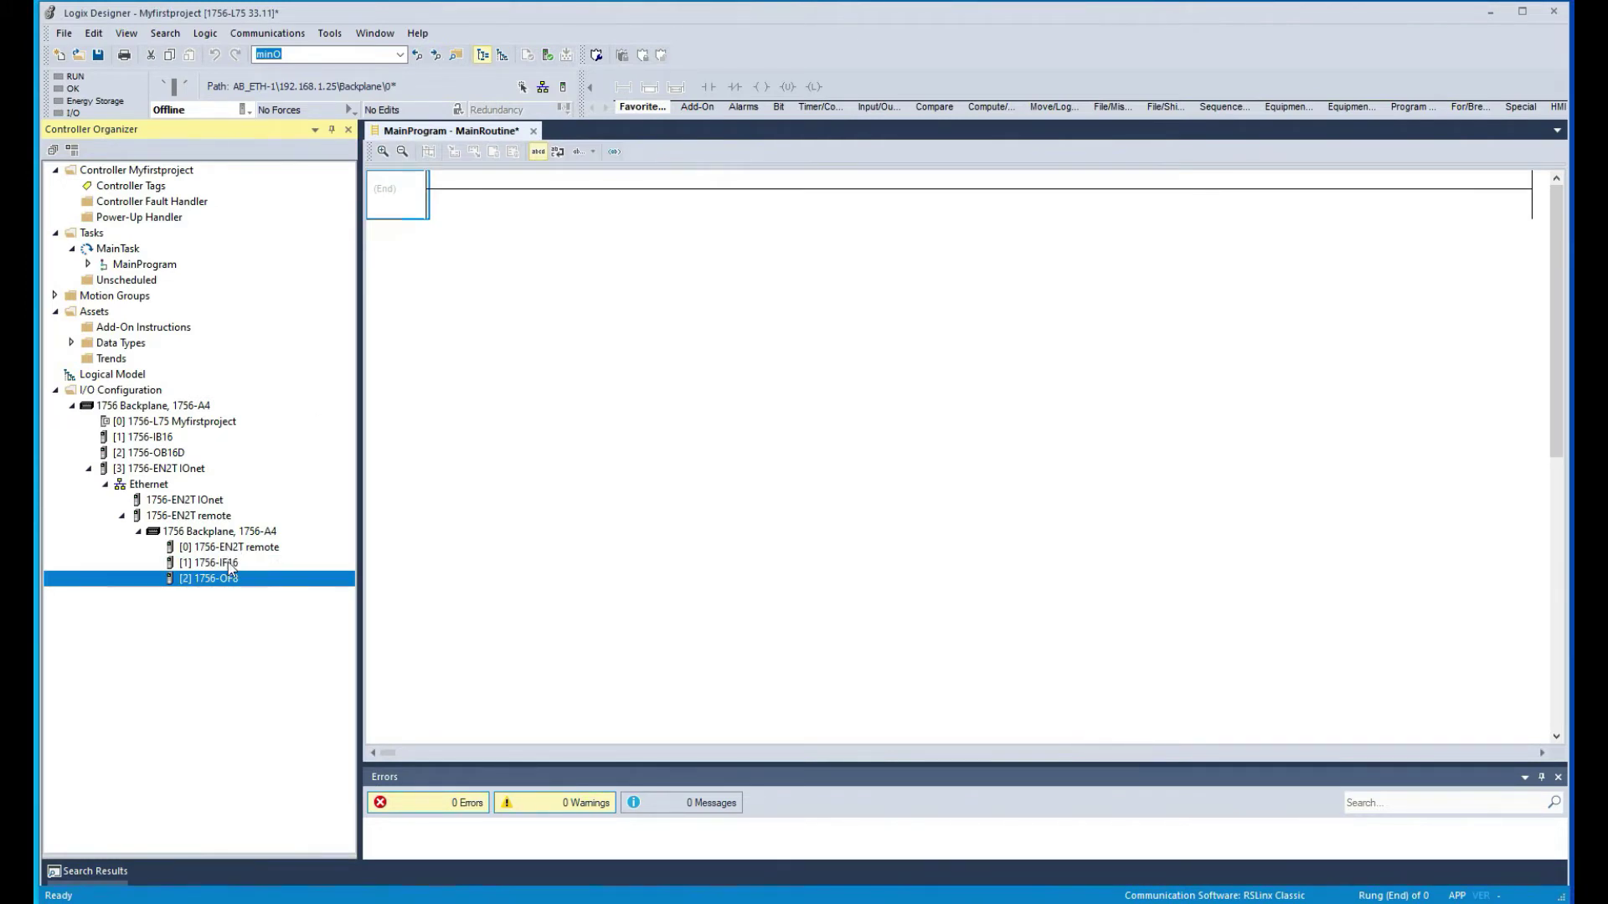
# Review the local modules and the remote chassis modules in the I/O configuration tree, then collapse the remote backplane
pyautogui.click(105, 484)
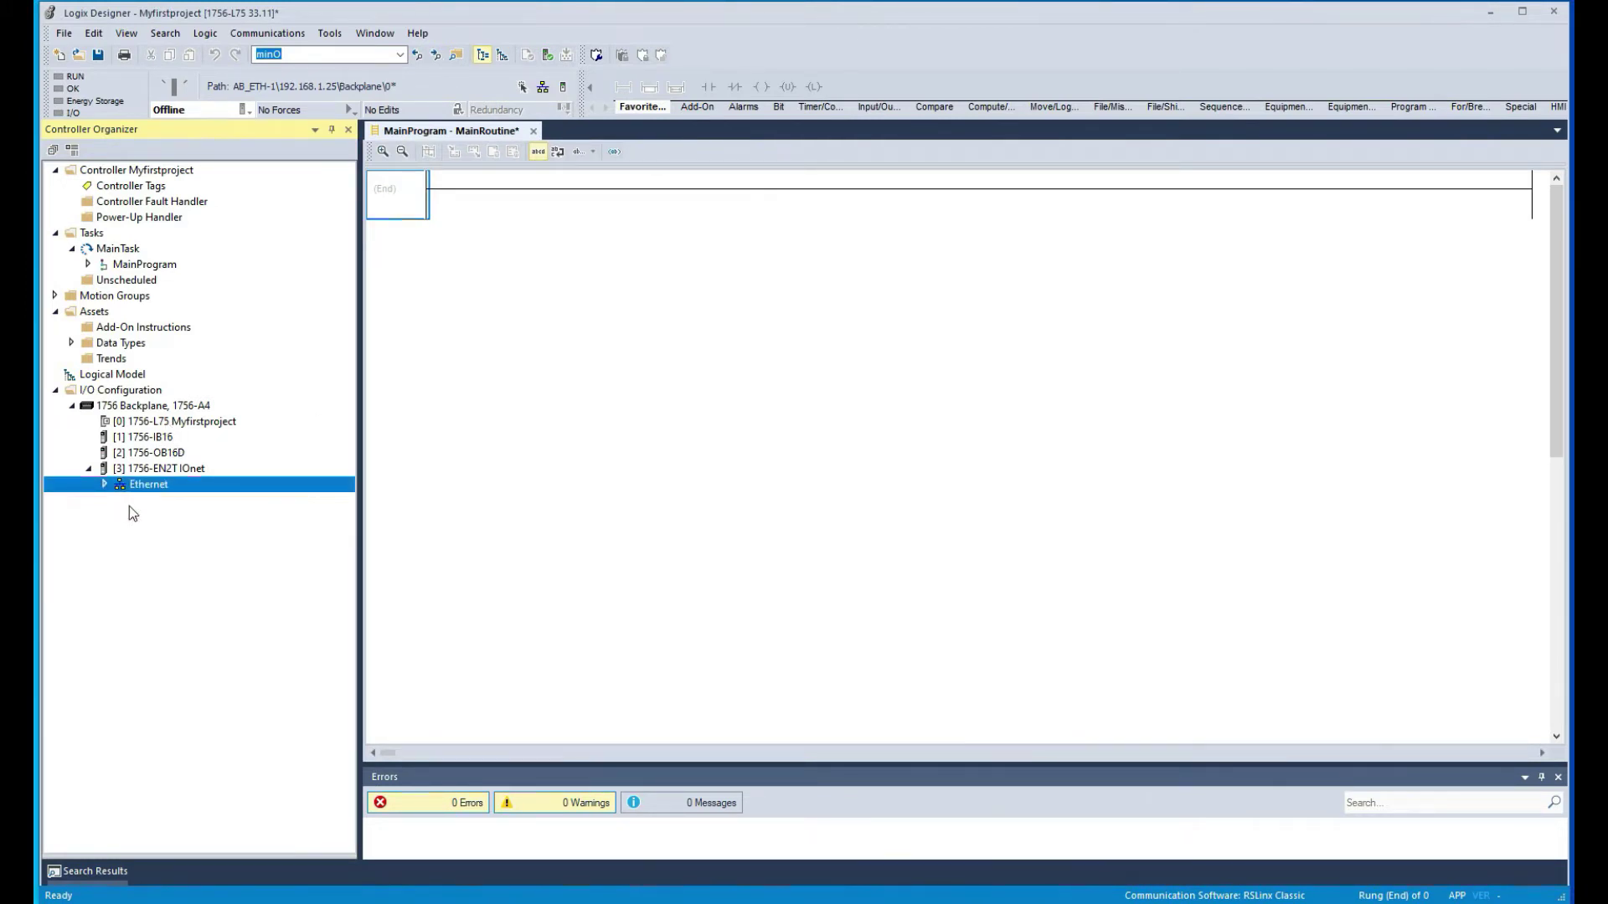
pyautogui.click(150, 441)
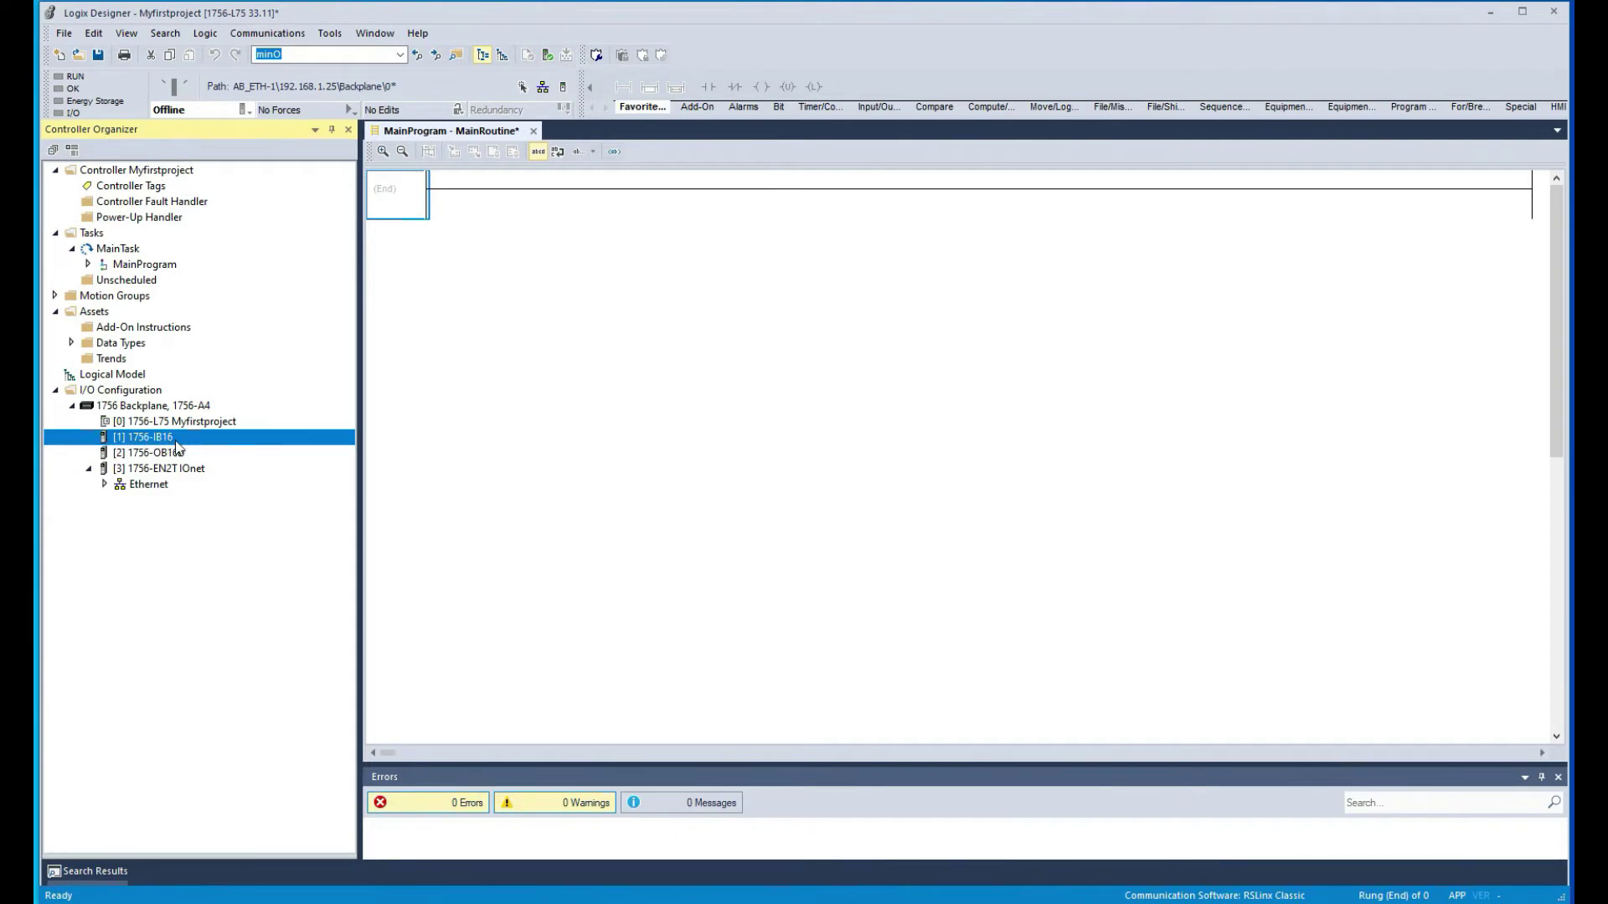
pyautogui.click(141, 454)
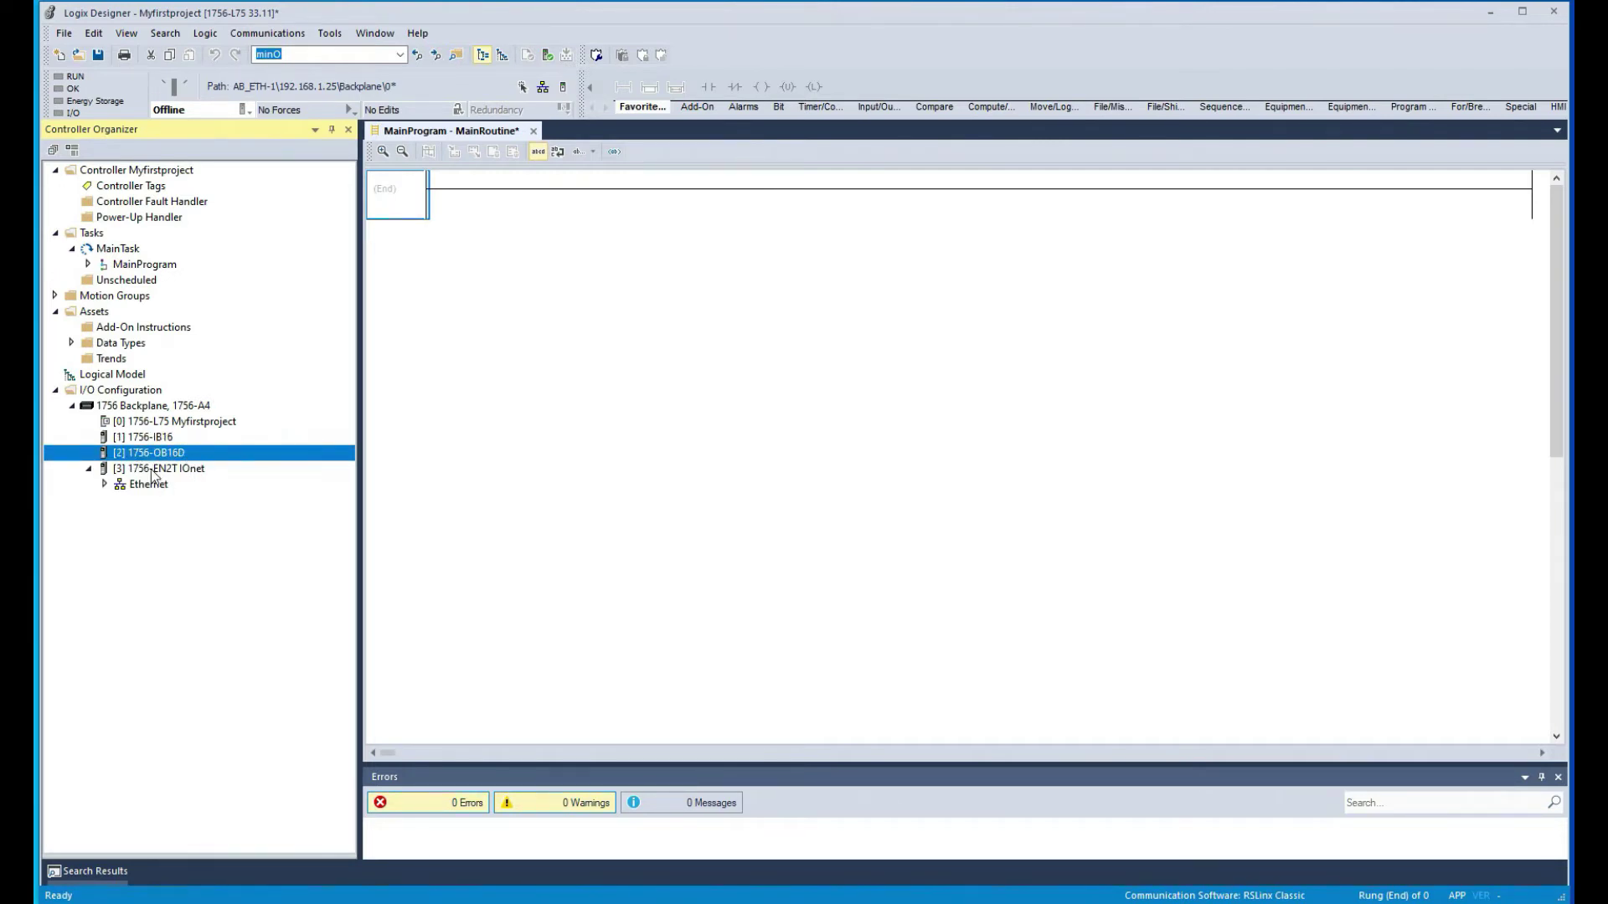
pyautogui.click(153, 471)
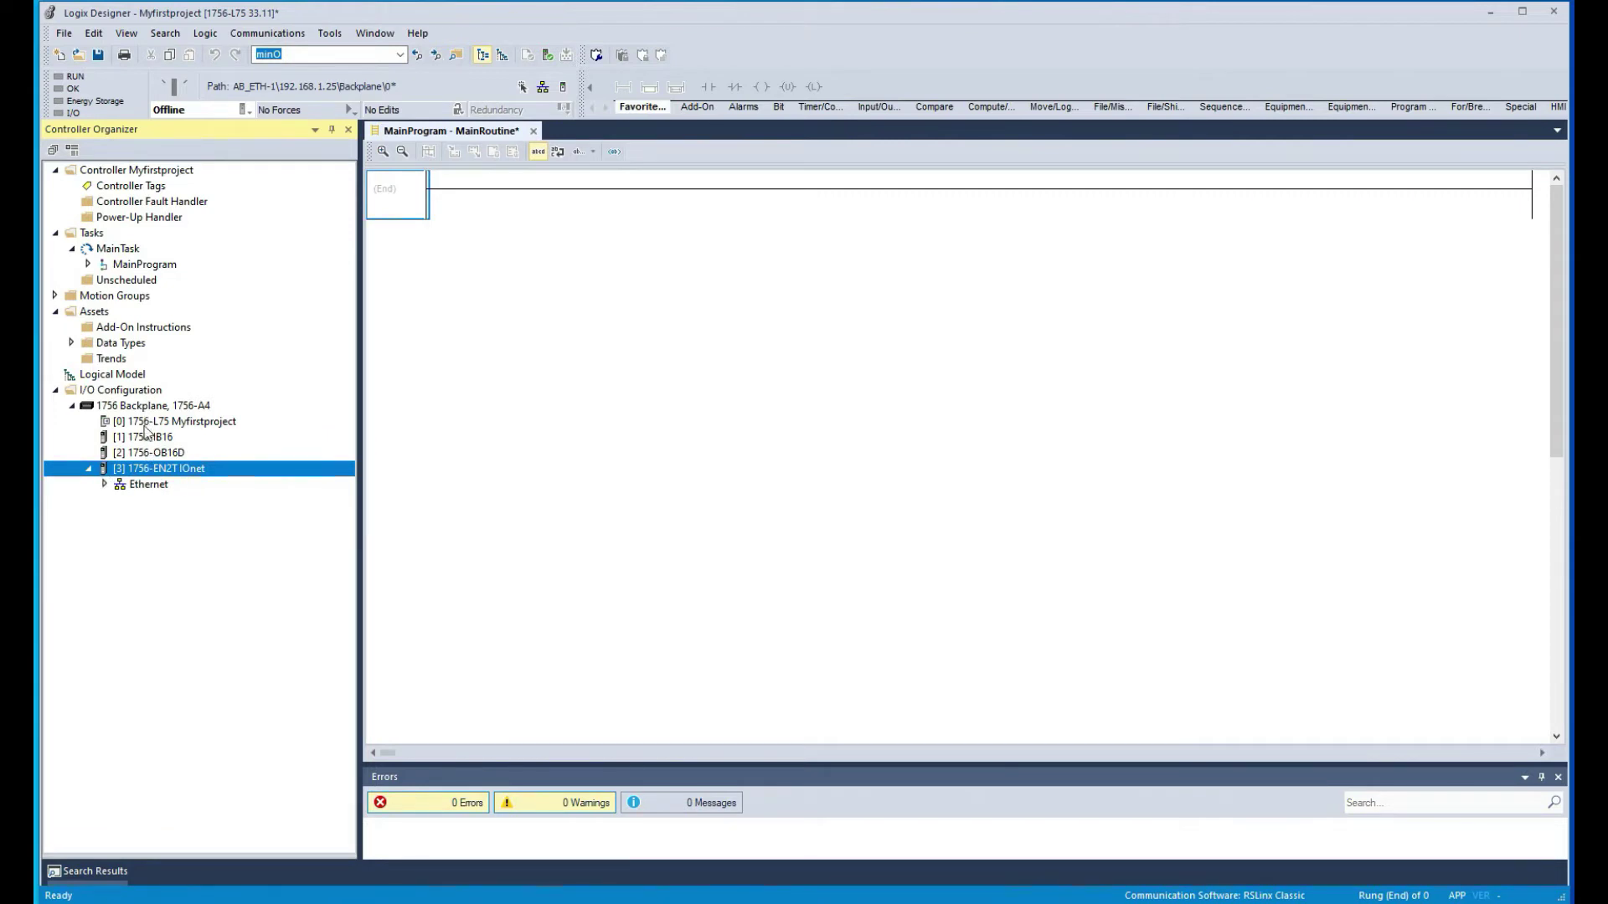
pyautogui.click(104, 484)
pyautogui.click(189, 503)
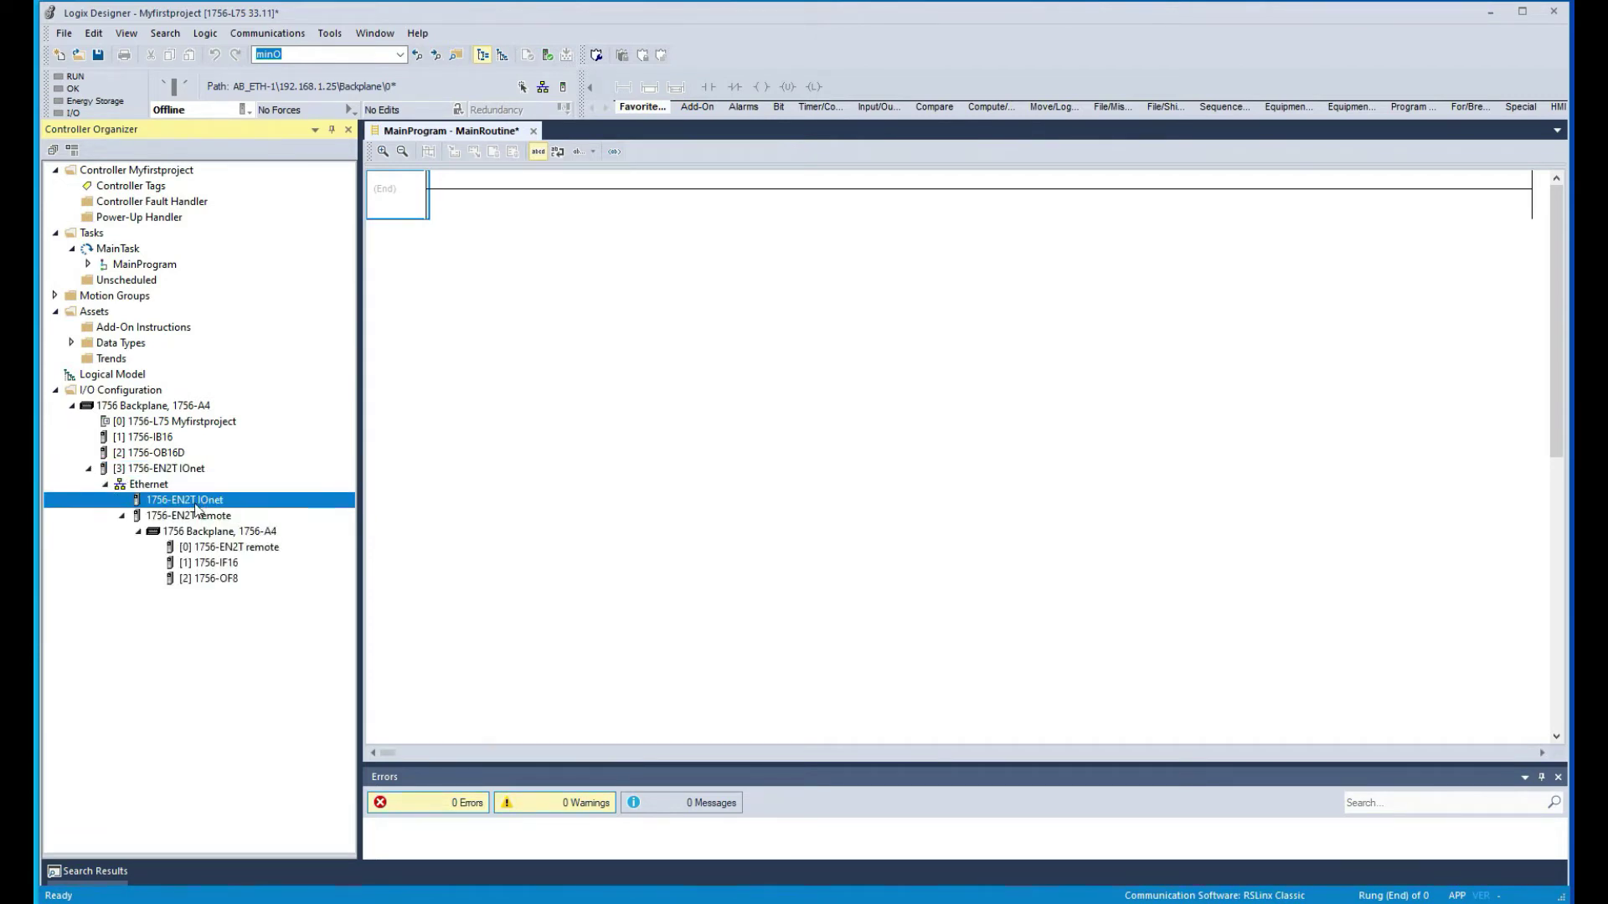
pyautogui.click(224, 566)
pyautogui.click(246, 578)
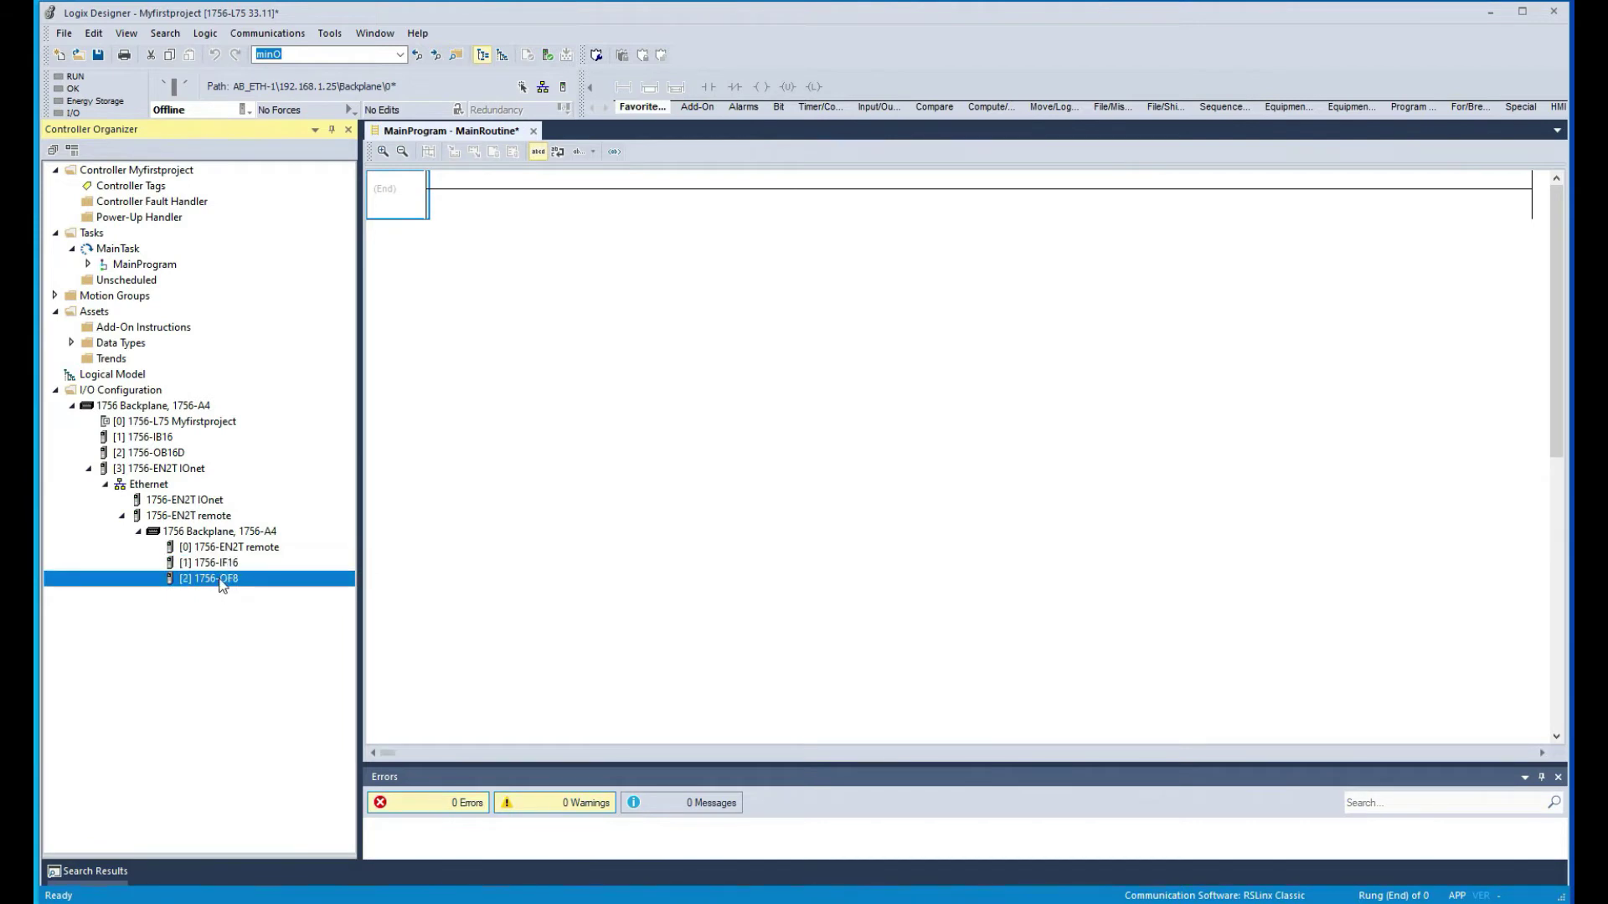
pyautogui.click(137, 536)
pyautogui.click(134, 533)
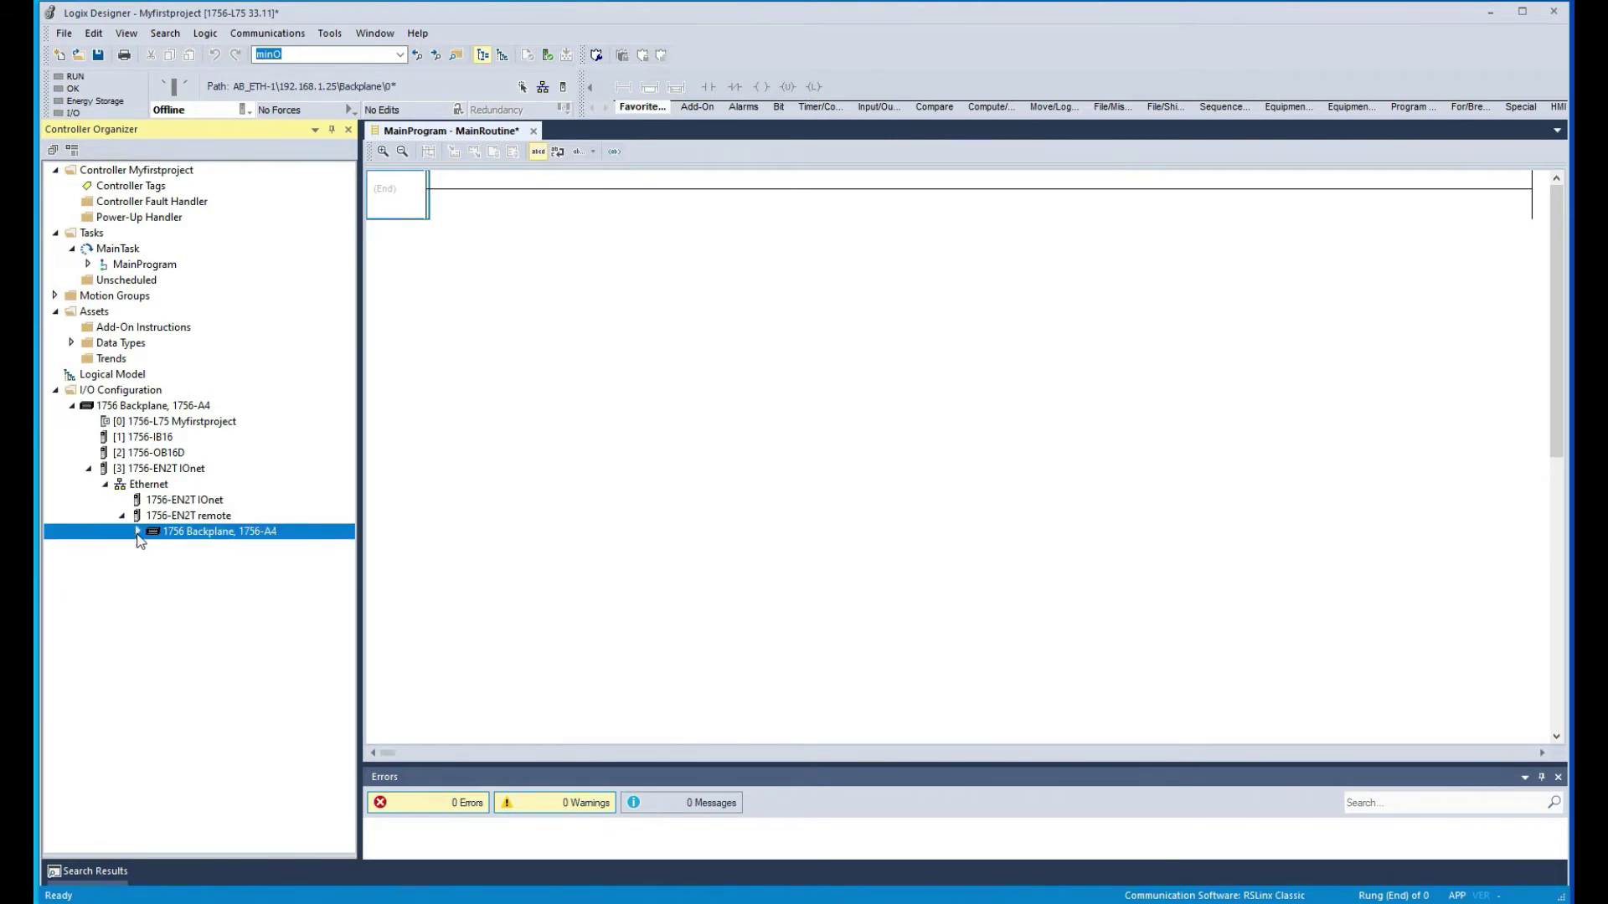
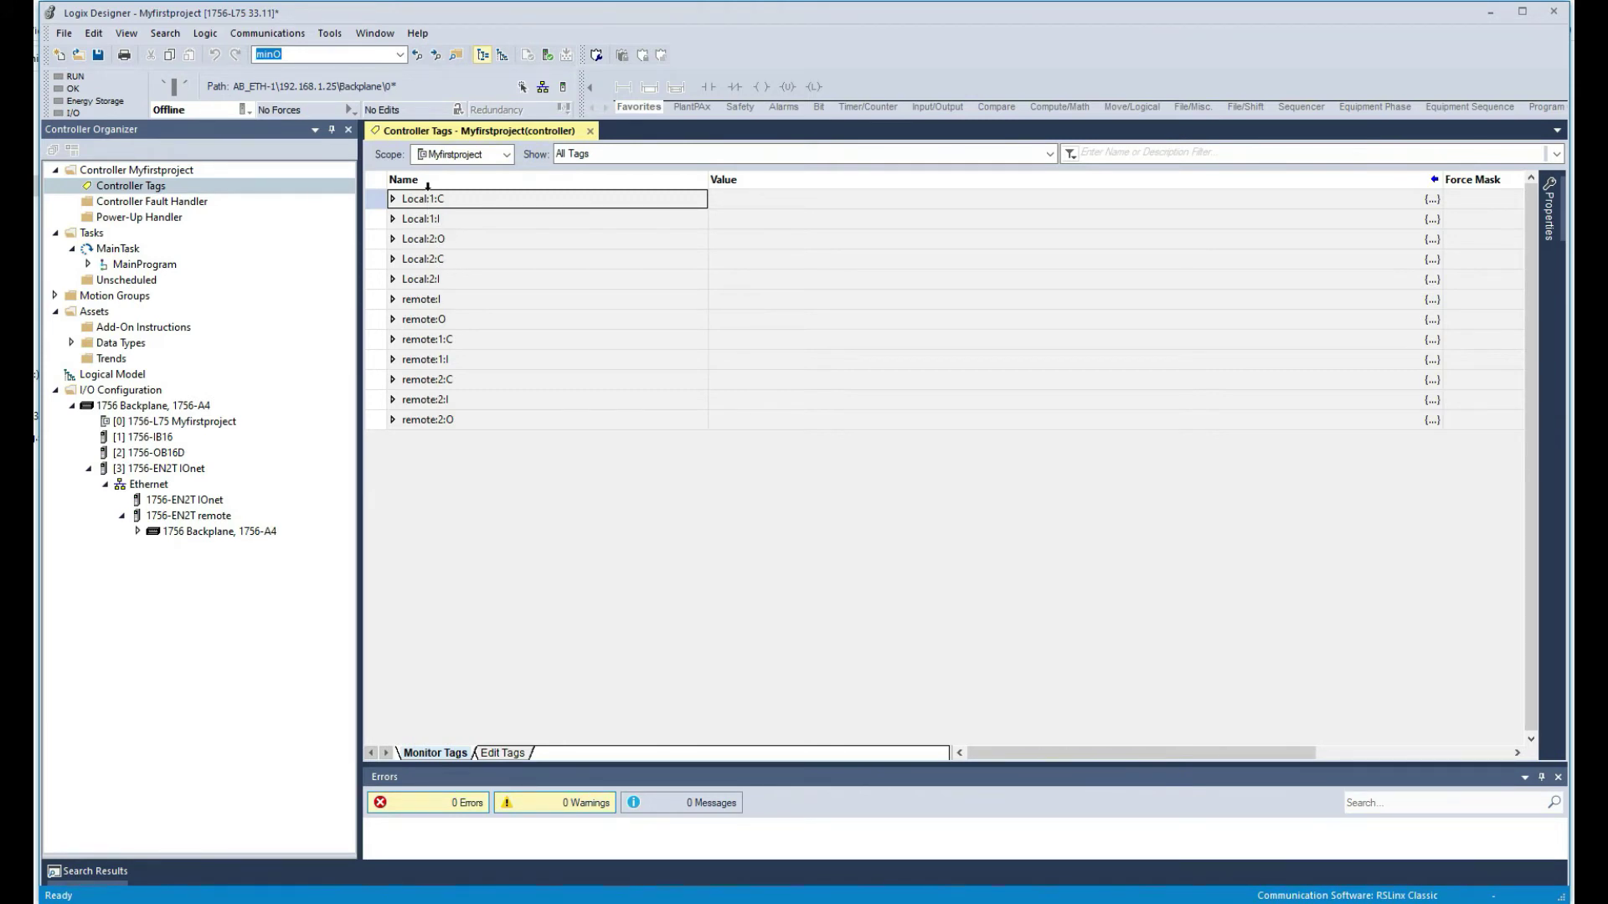
# Examine the controller tags of the local 1756-IB16 module, covering the Local:1:C configuration members and Local:1:I.Data bits 0 to 15
pyautogui.click(161, 437)
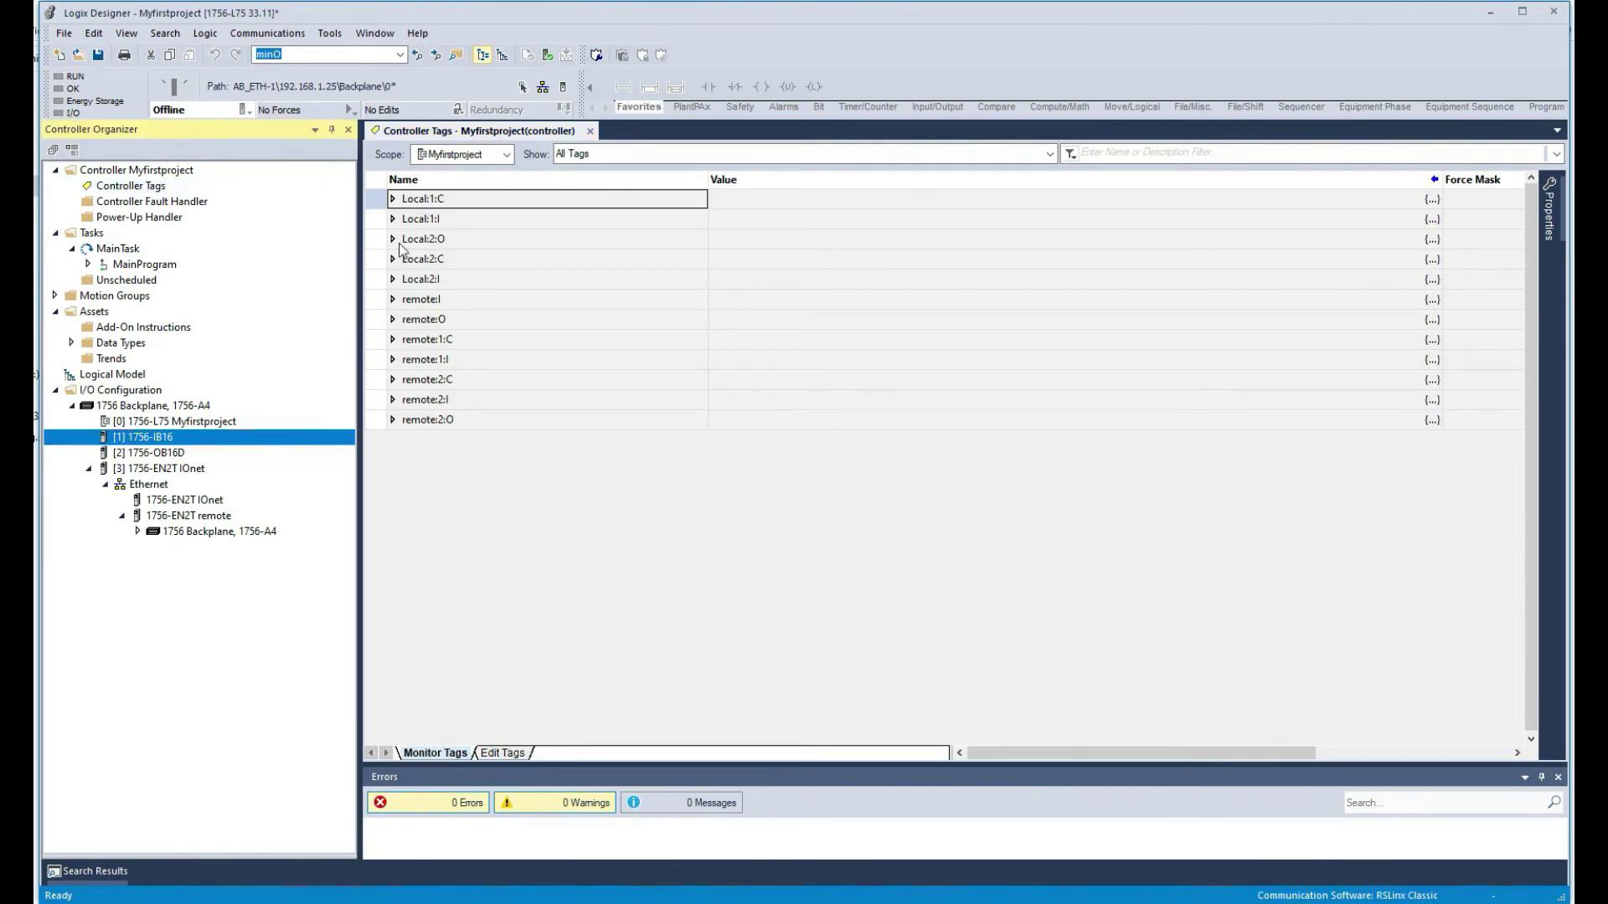
pyautogui.click(392, 199)
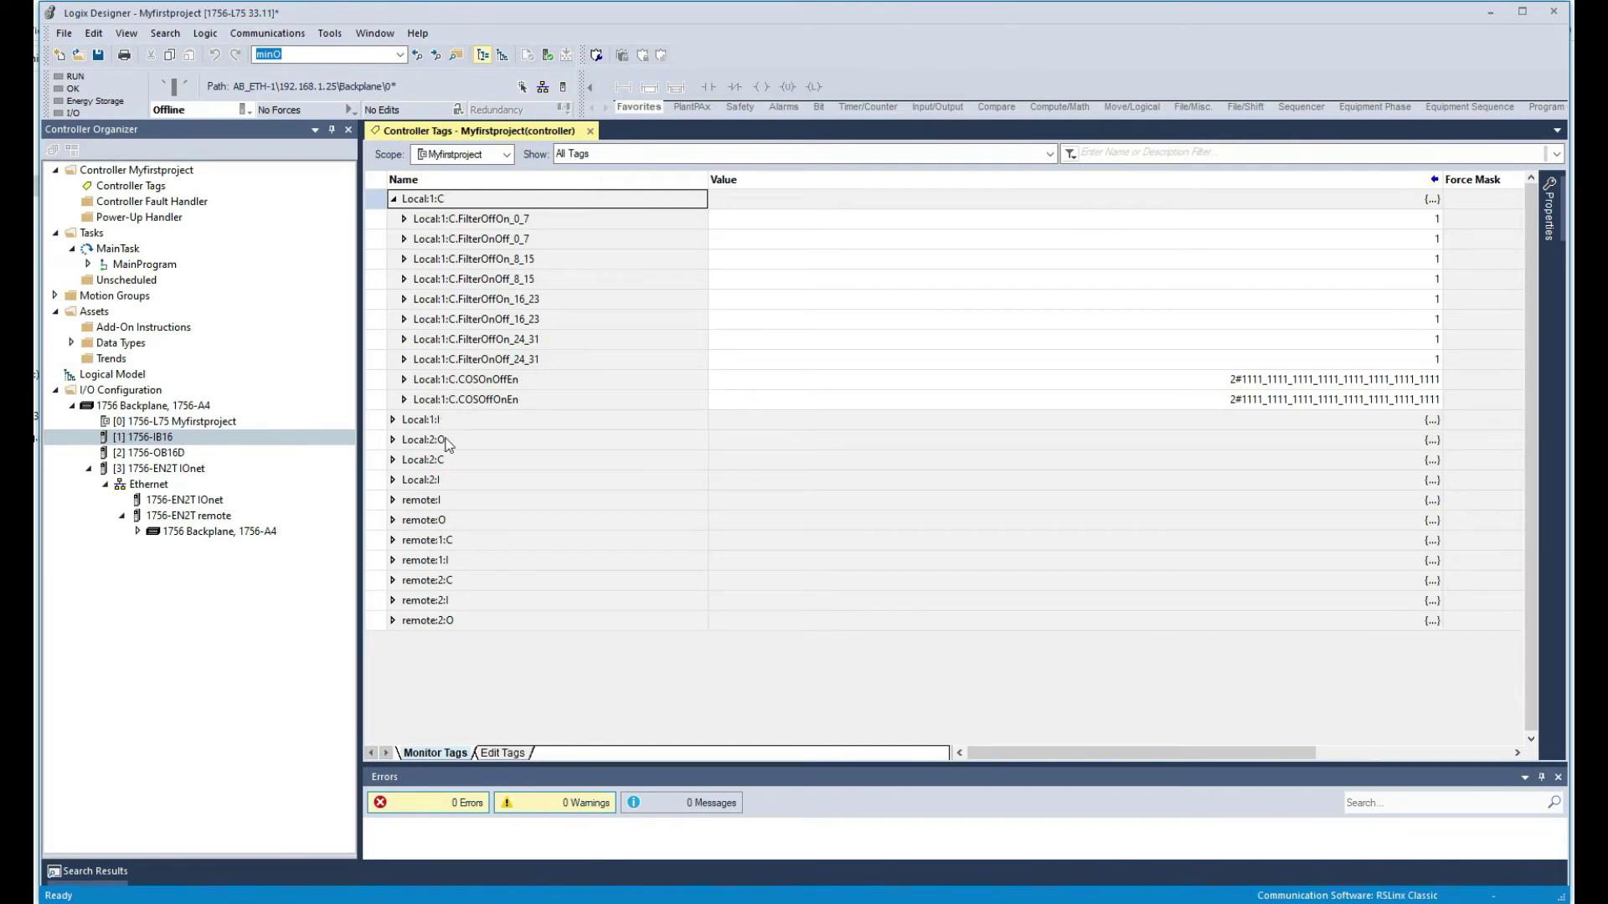
pyautogui.click(392, 420)
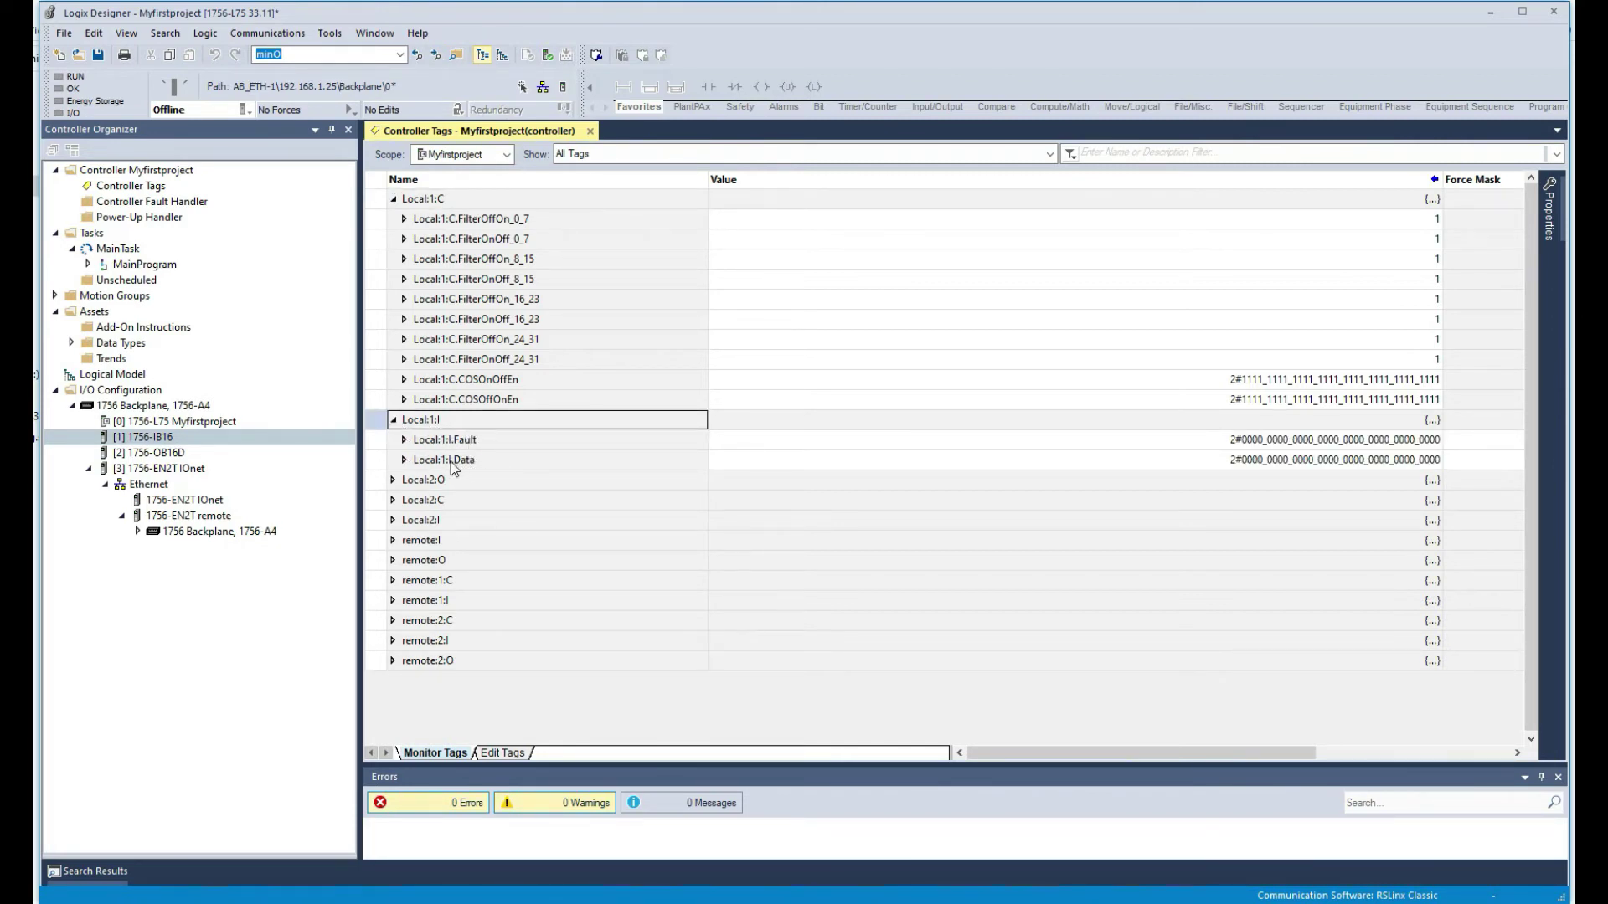
pyautogui.click(409, 462)
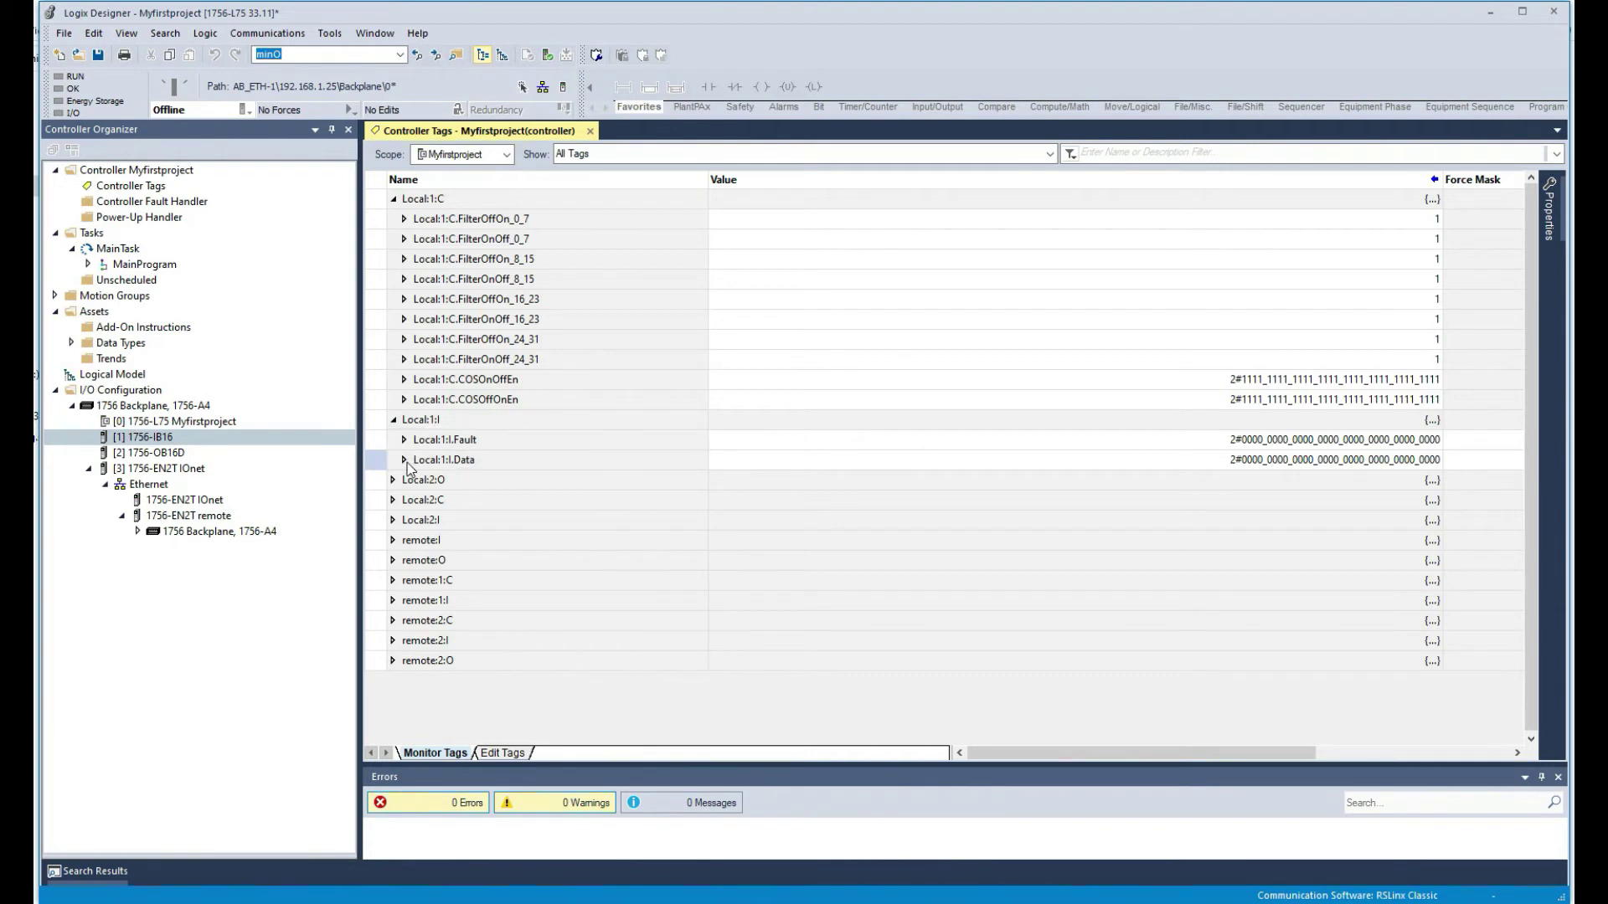
pyautogui.click(404, 460)
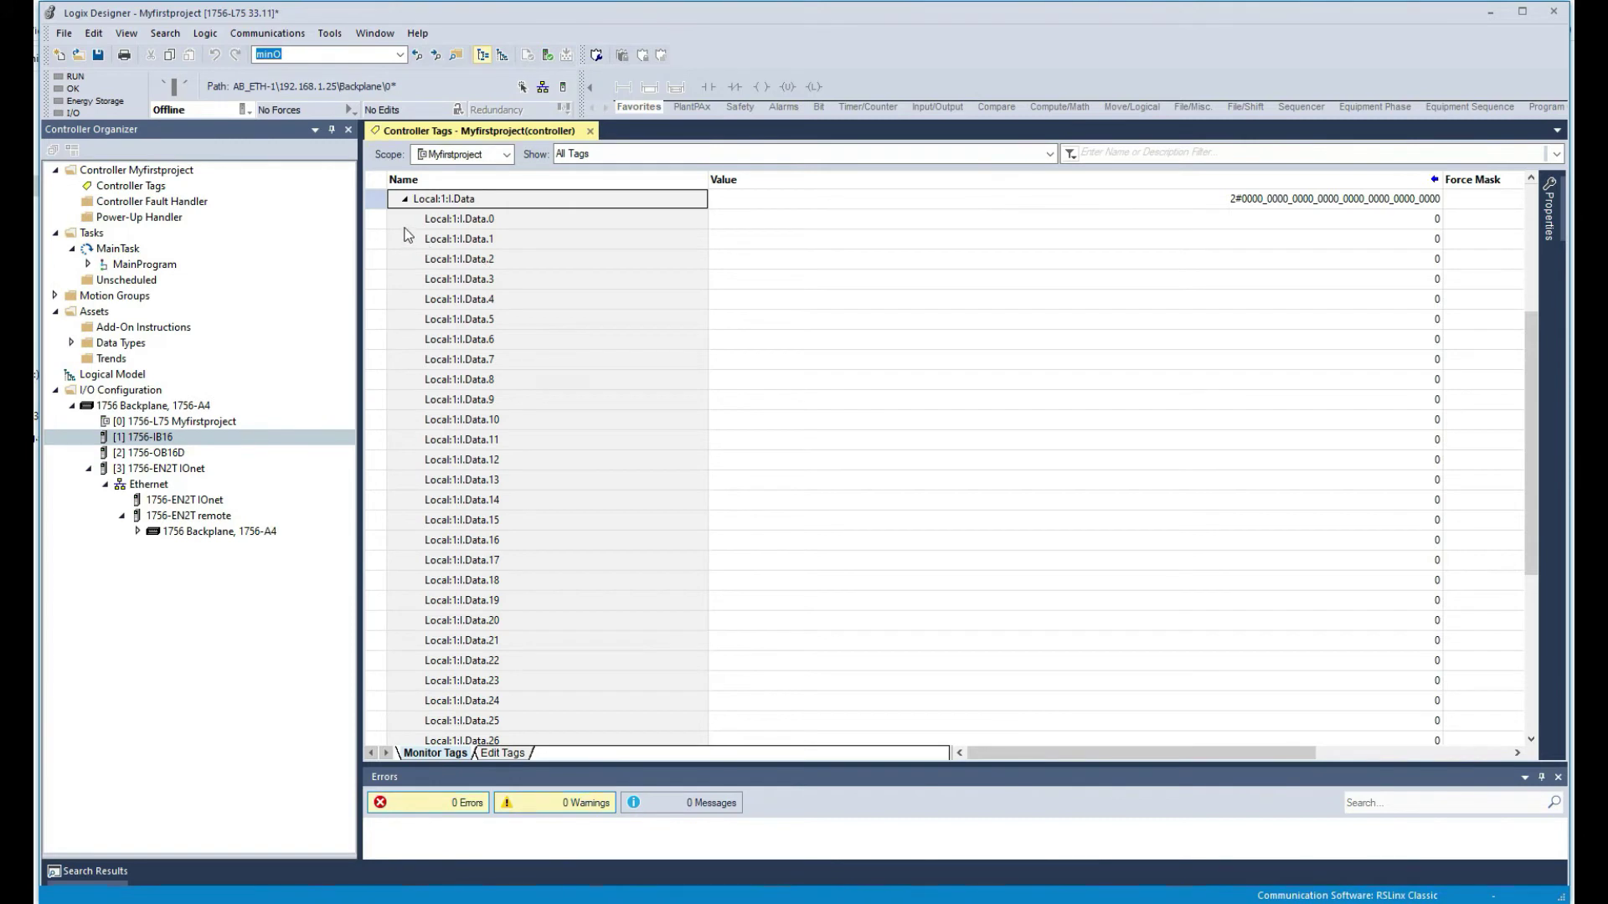
pyautogui.click(494, 219)
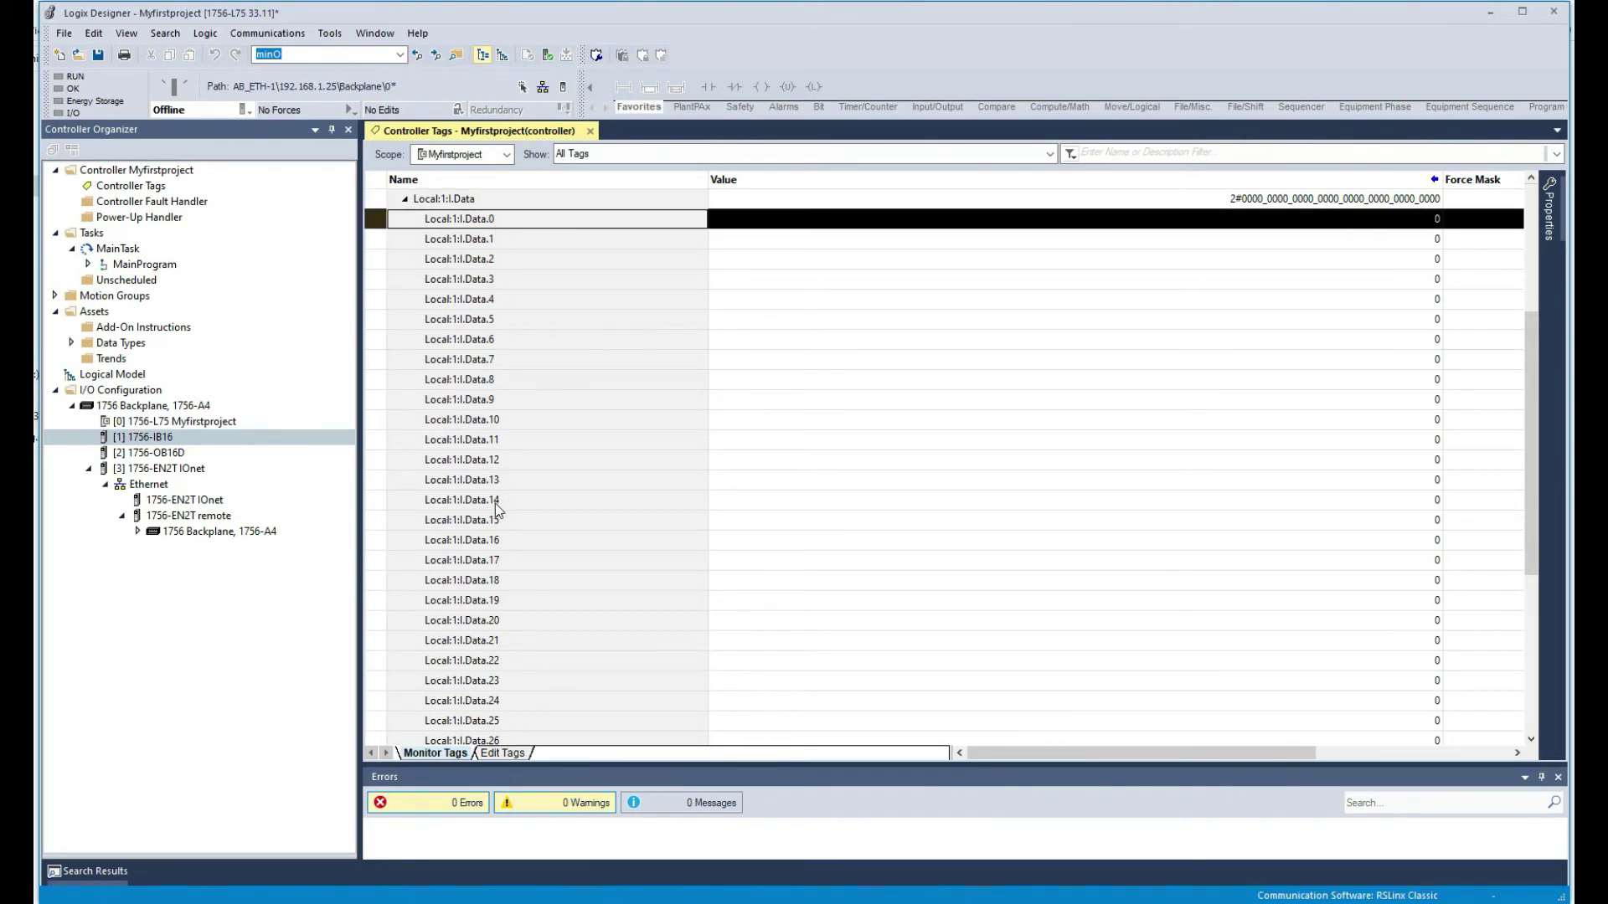
pyautogui.click(389, 519)
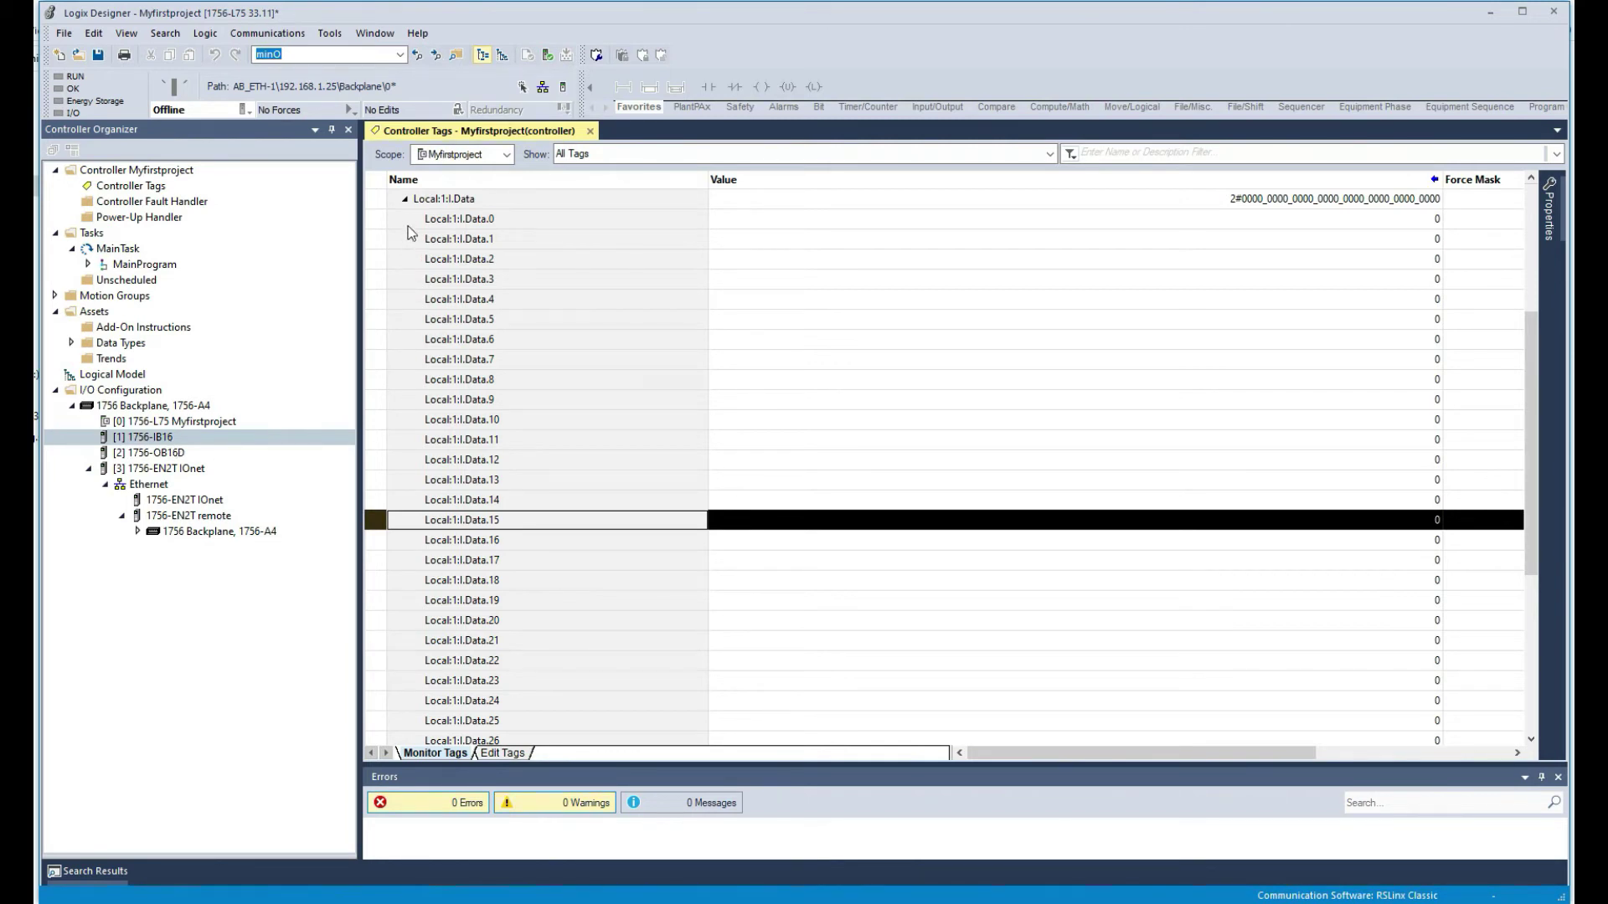
pyautogui.click(405, 199)
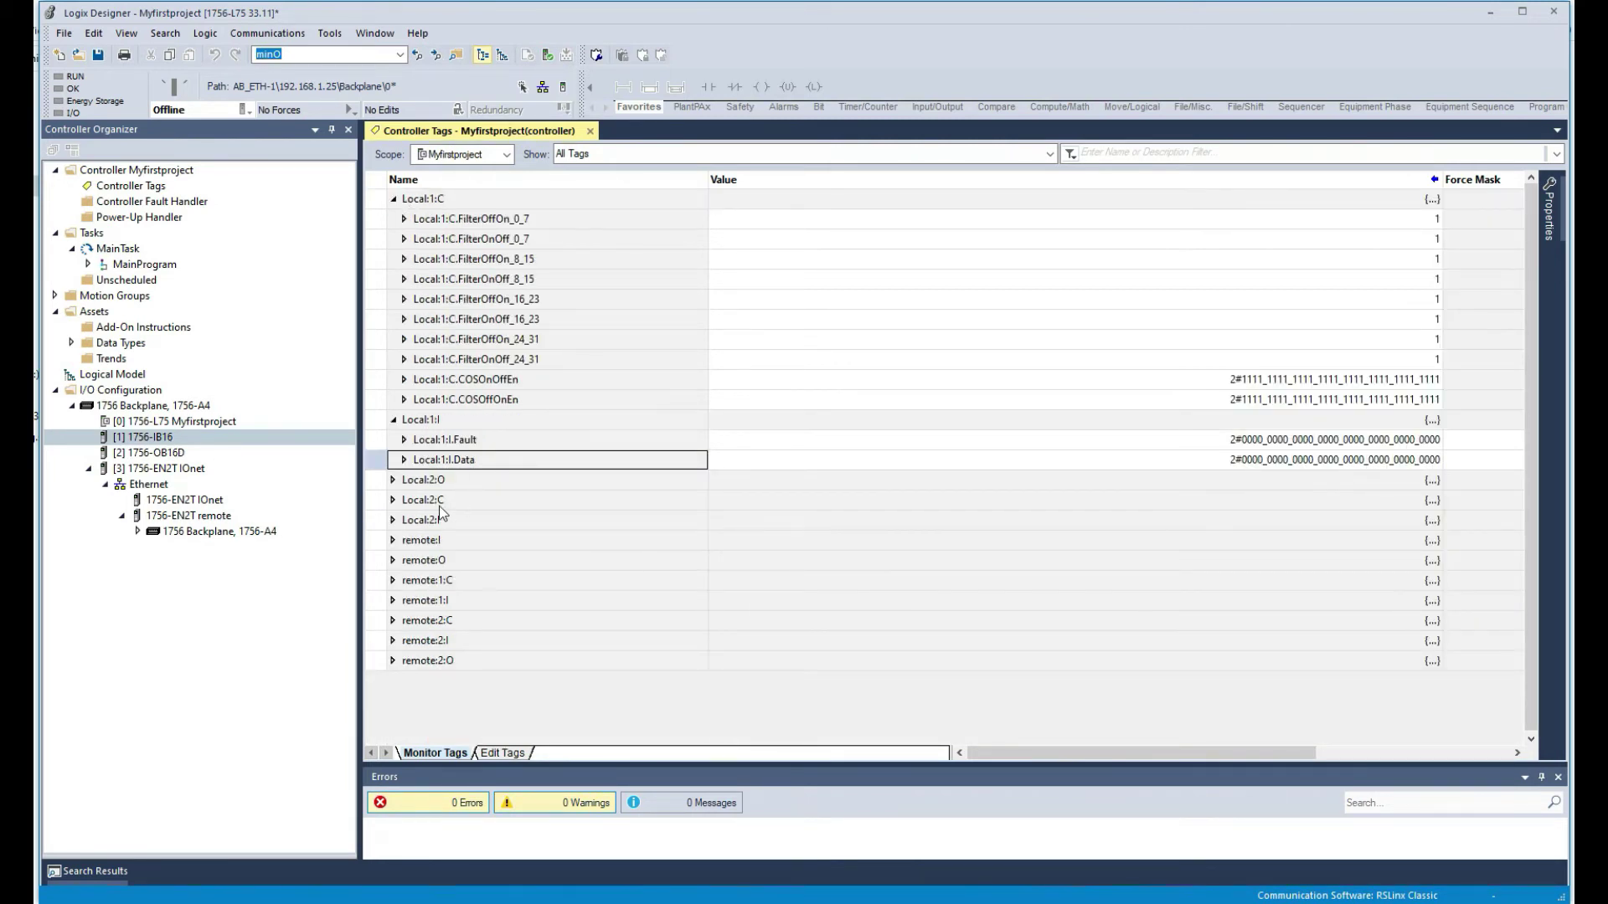
# Examine the output data bits under Local:2:O.Data for the local 1756-OB16D module, then collapse the bit list
pyautogui.click(392, 480)
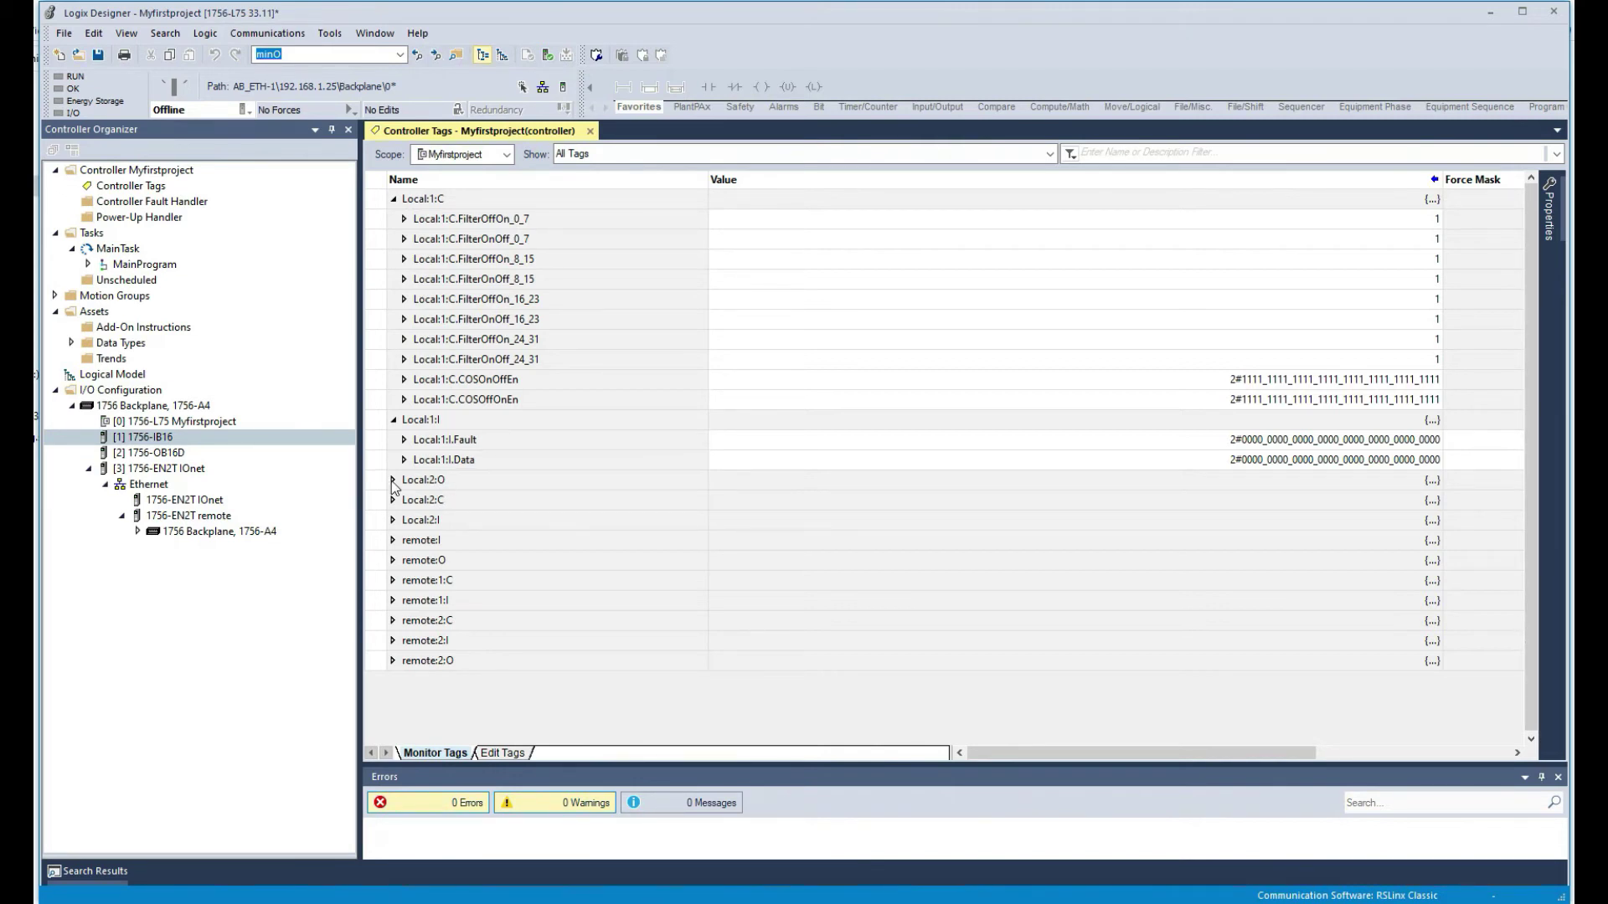
pyautogui.click(404, 500)
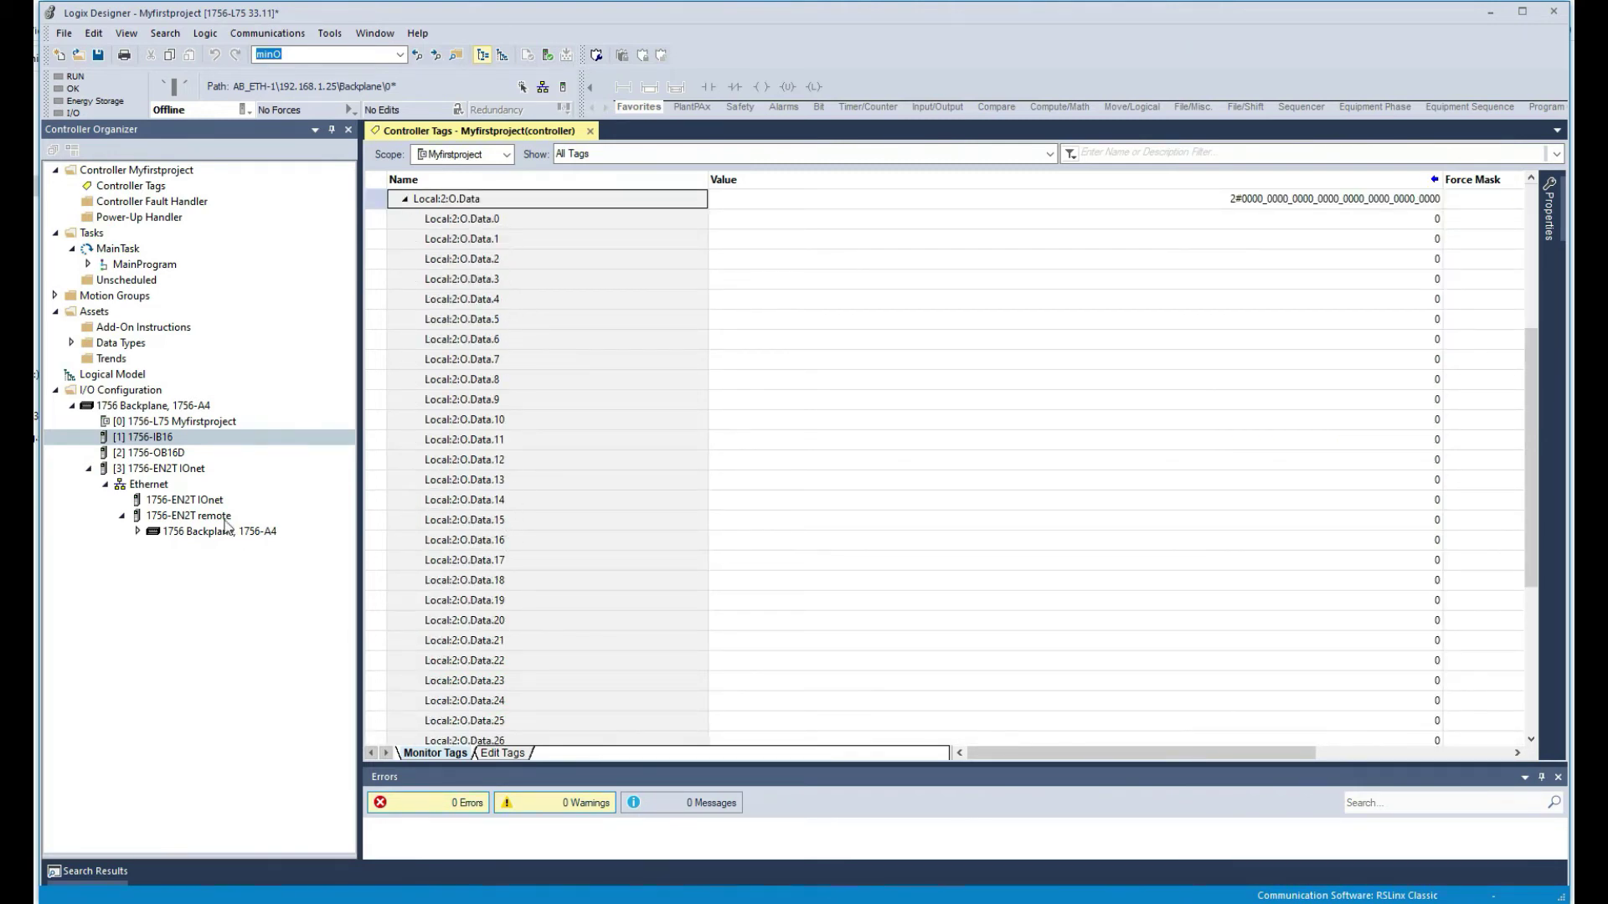
pyautogui.click(404, 200)
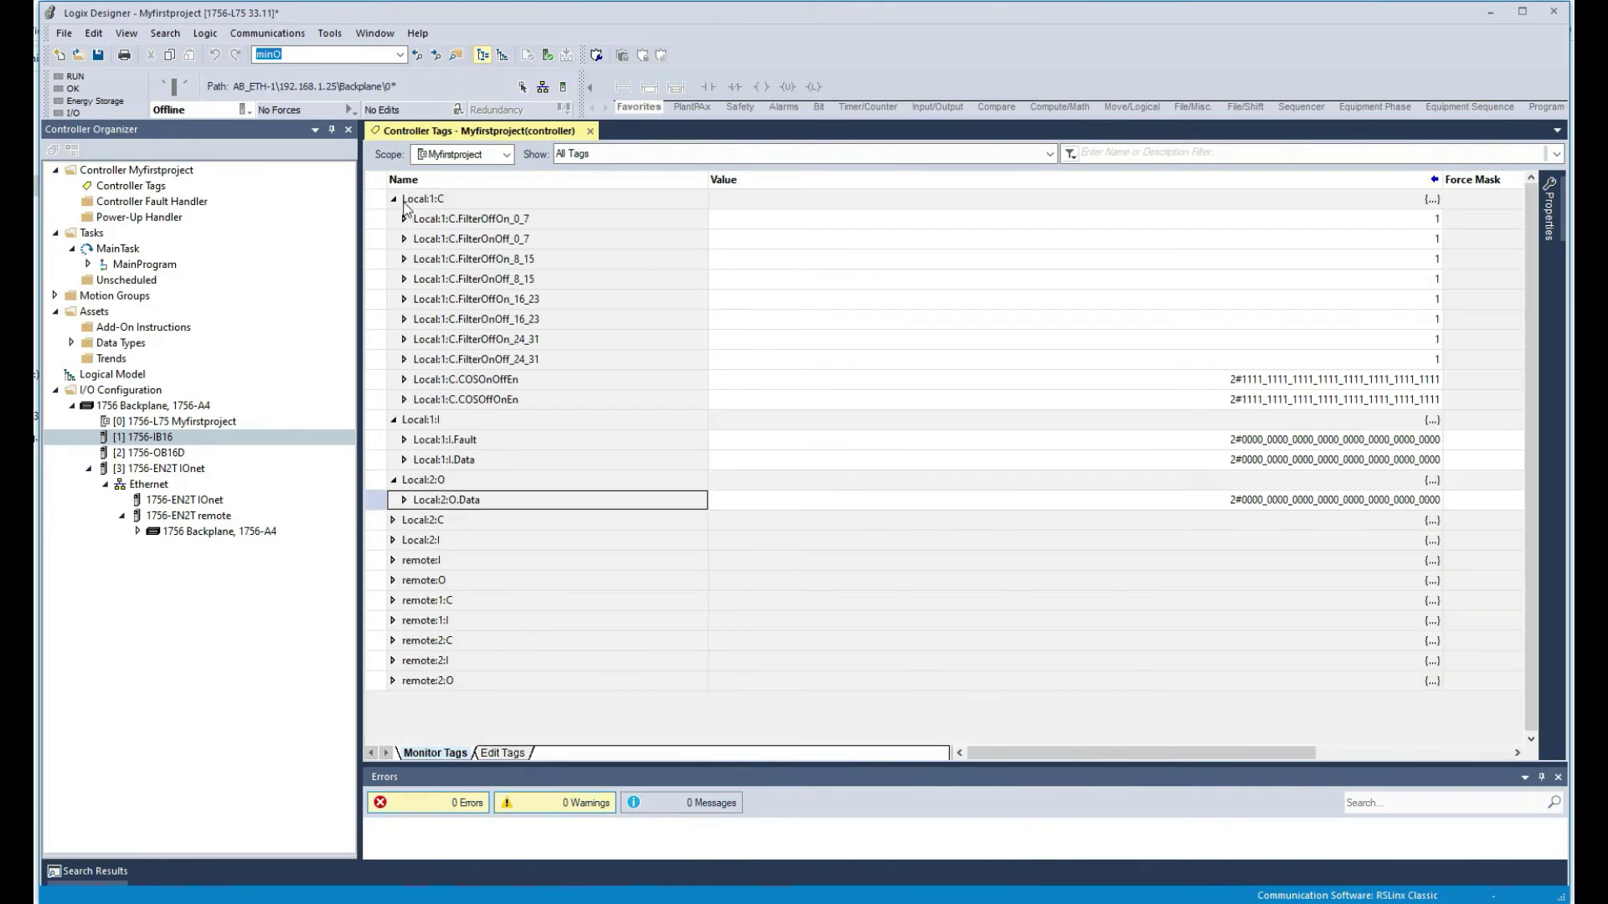
# Examine the remote adapter's remote:I tags and the remote:1:C configuration members of the 1756-IF16 module
pyautogui.click(394, 561)
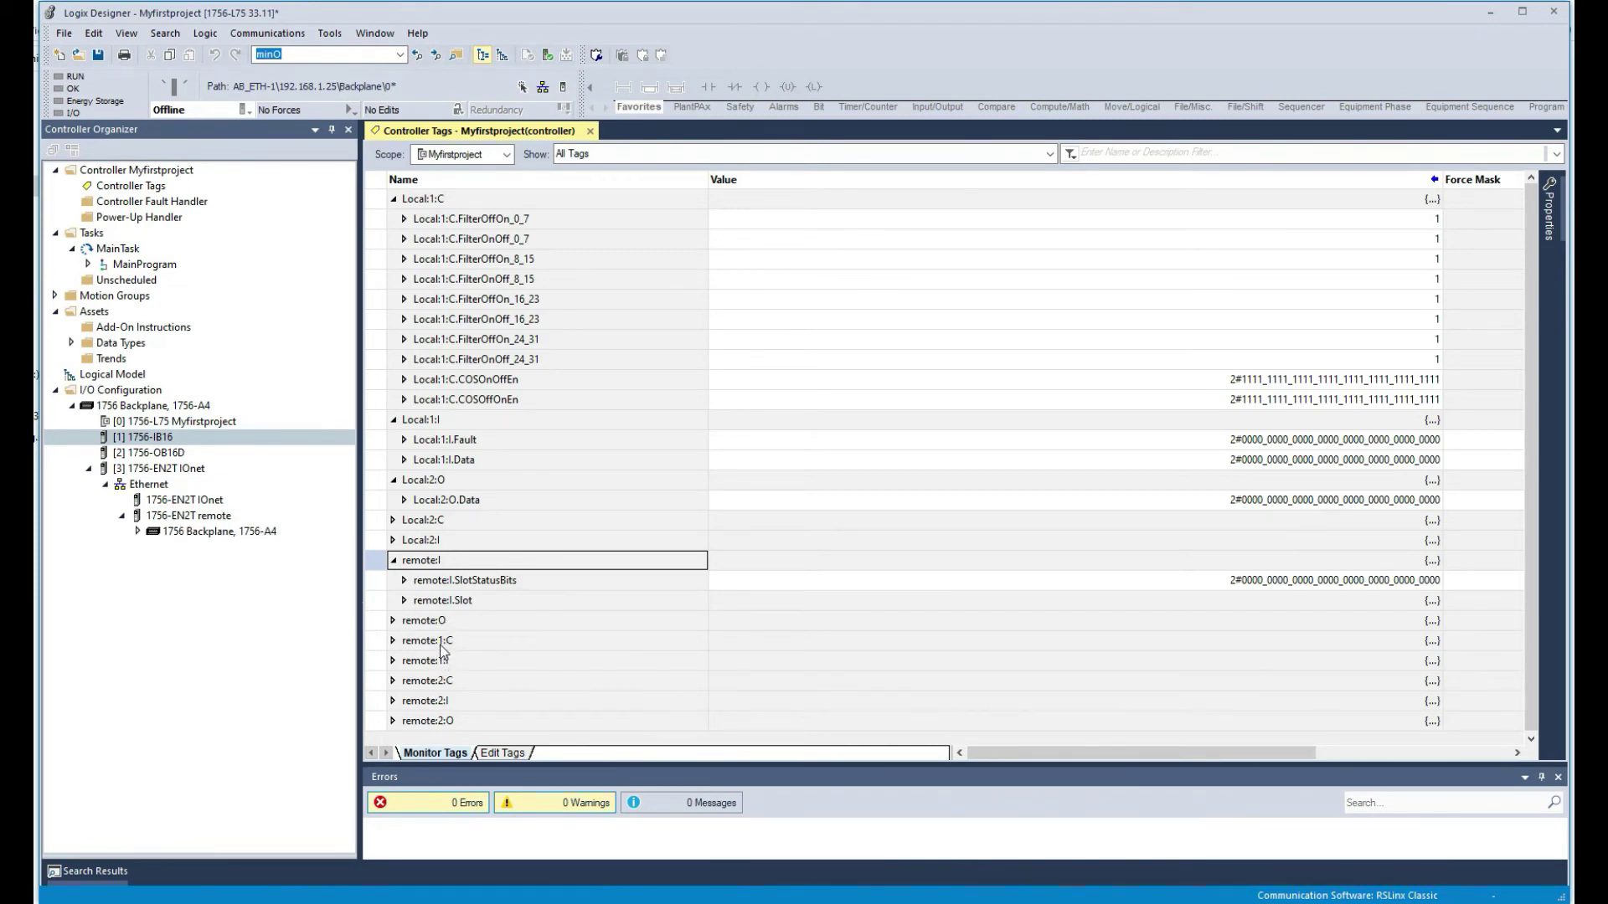
pyautogui.click(393, 642)
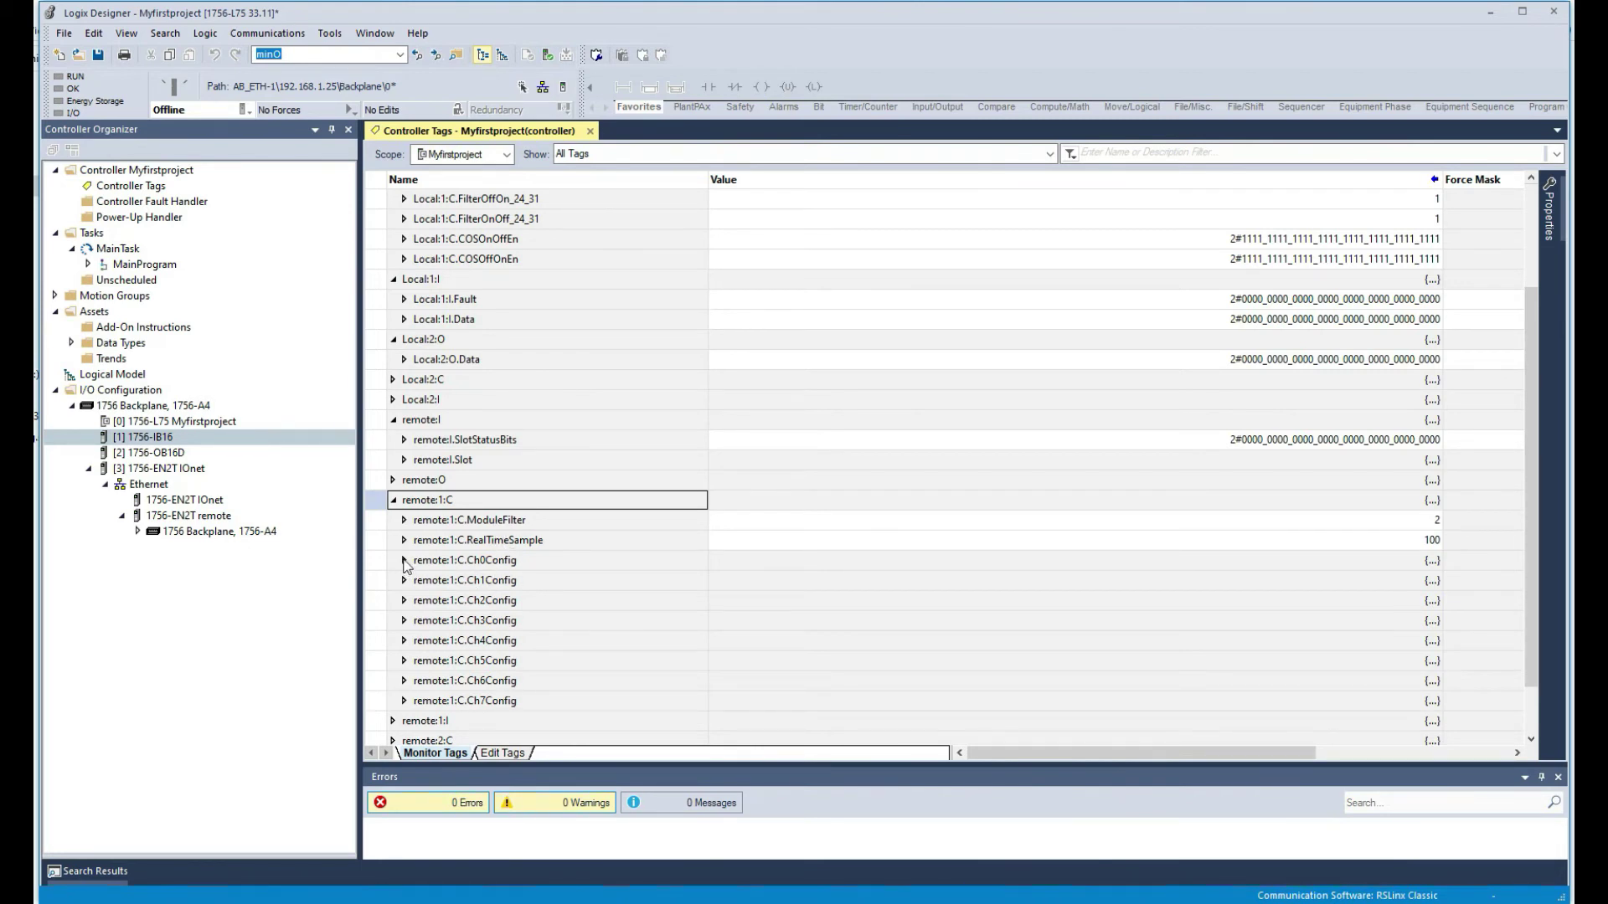
pyautogui.scroll(-1, 408, 563)
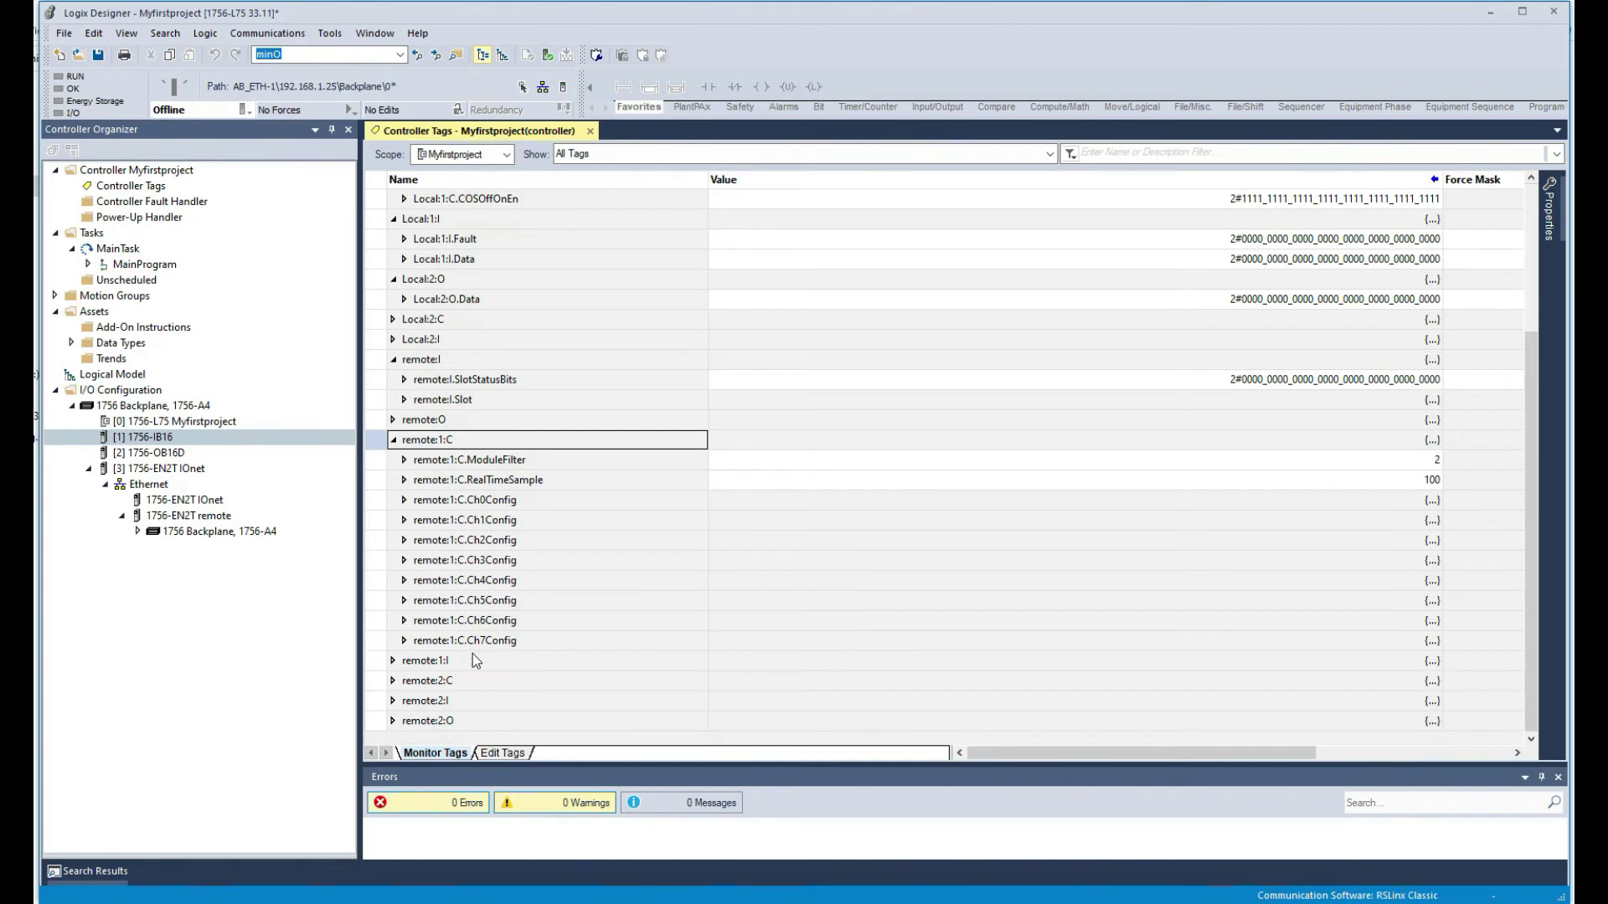
# Examine the fault, status, alarm and channel data members of remote:1:I against the modules in the remote backplane
pyautogui.click(394, 661)
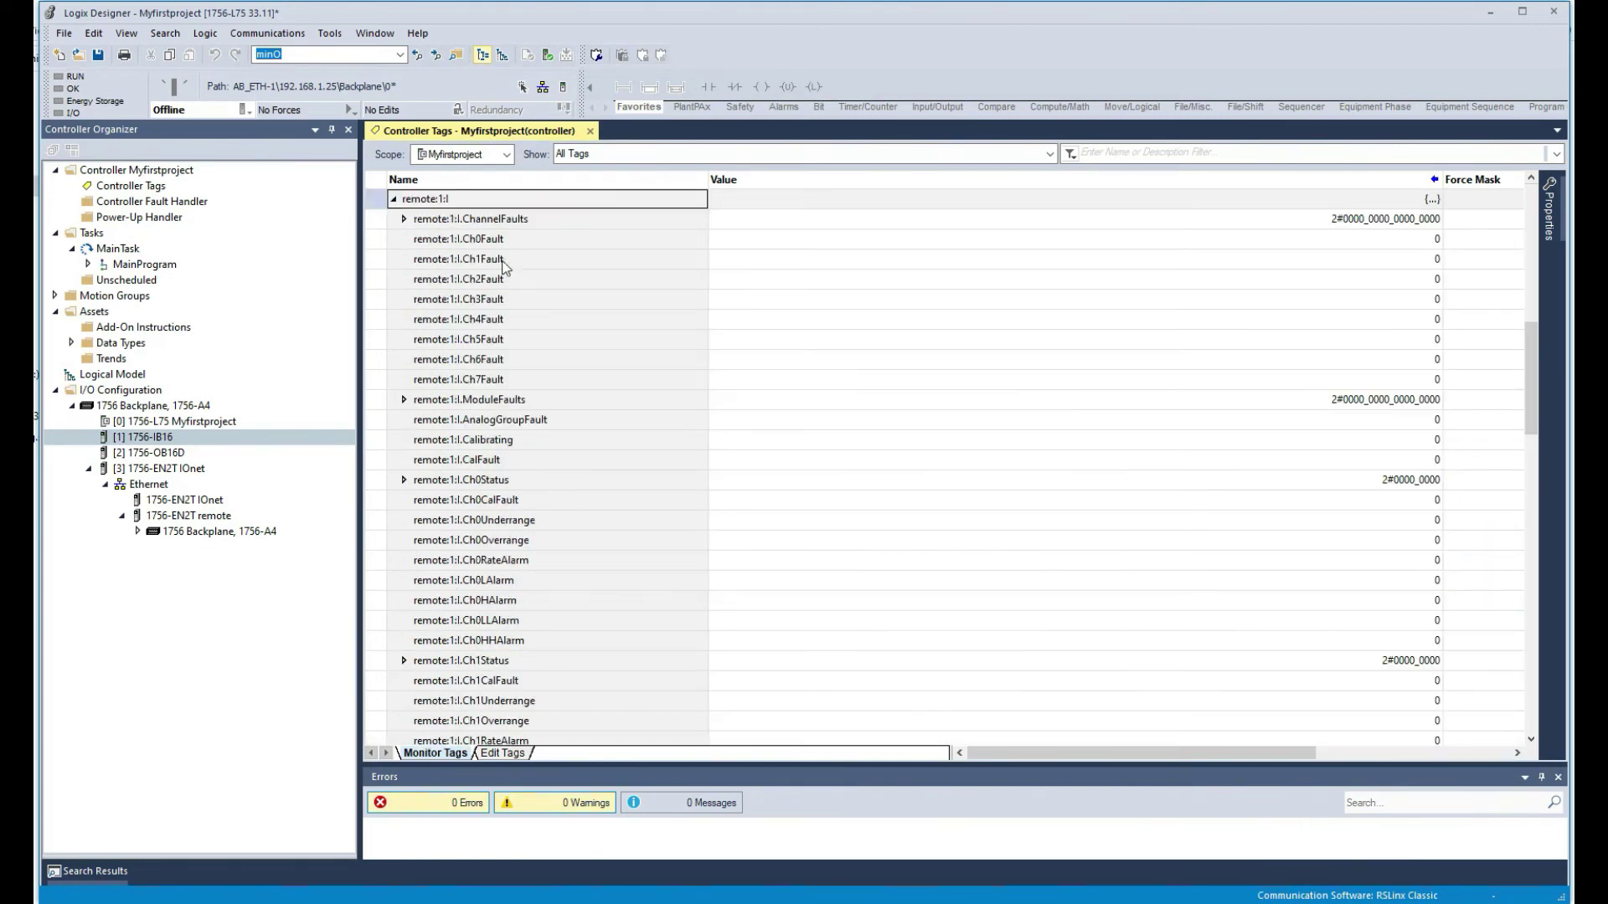
pyautogui.scroll(-3, 505, 277)
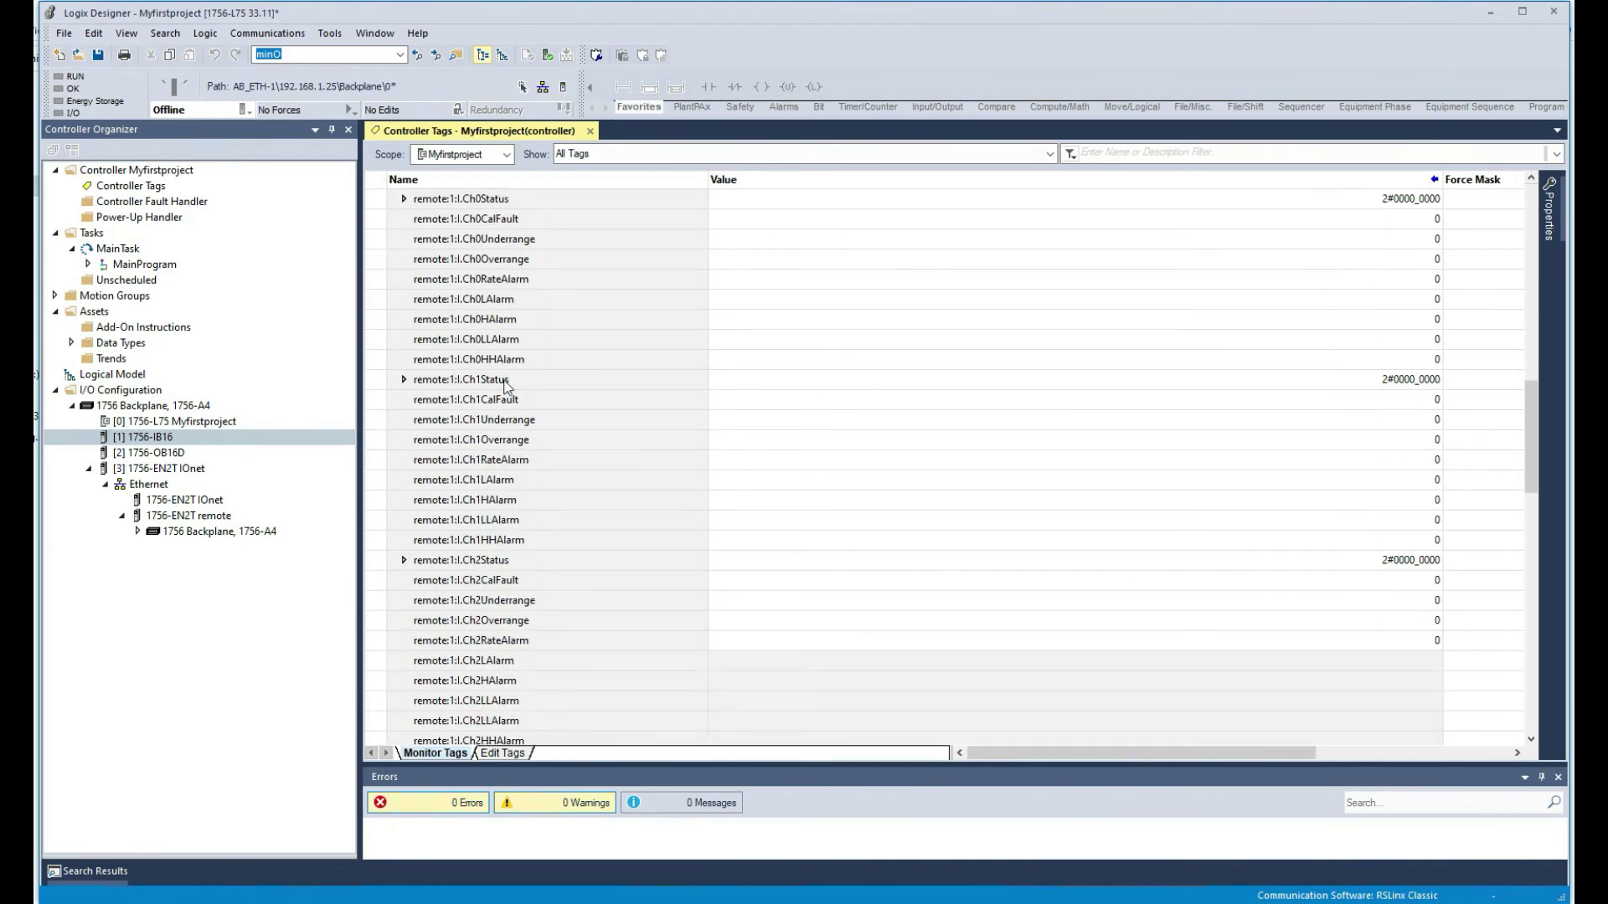
pyautogui.scroll(-13, 509, 383)
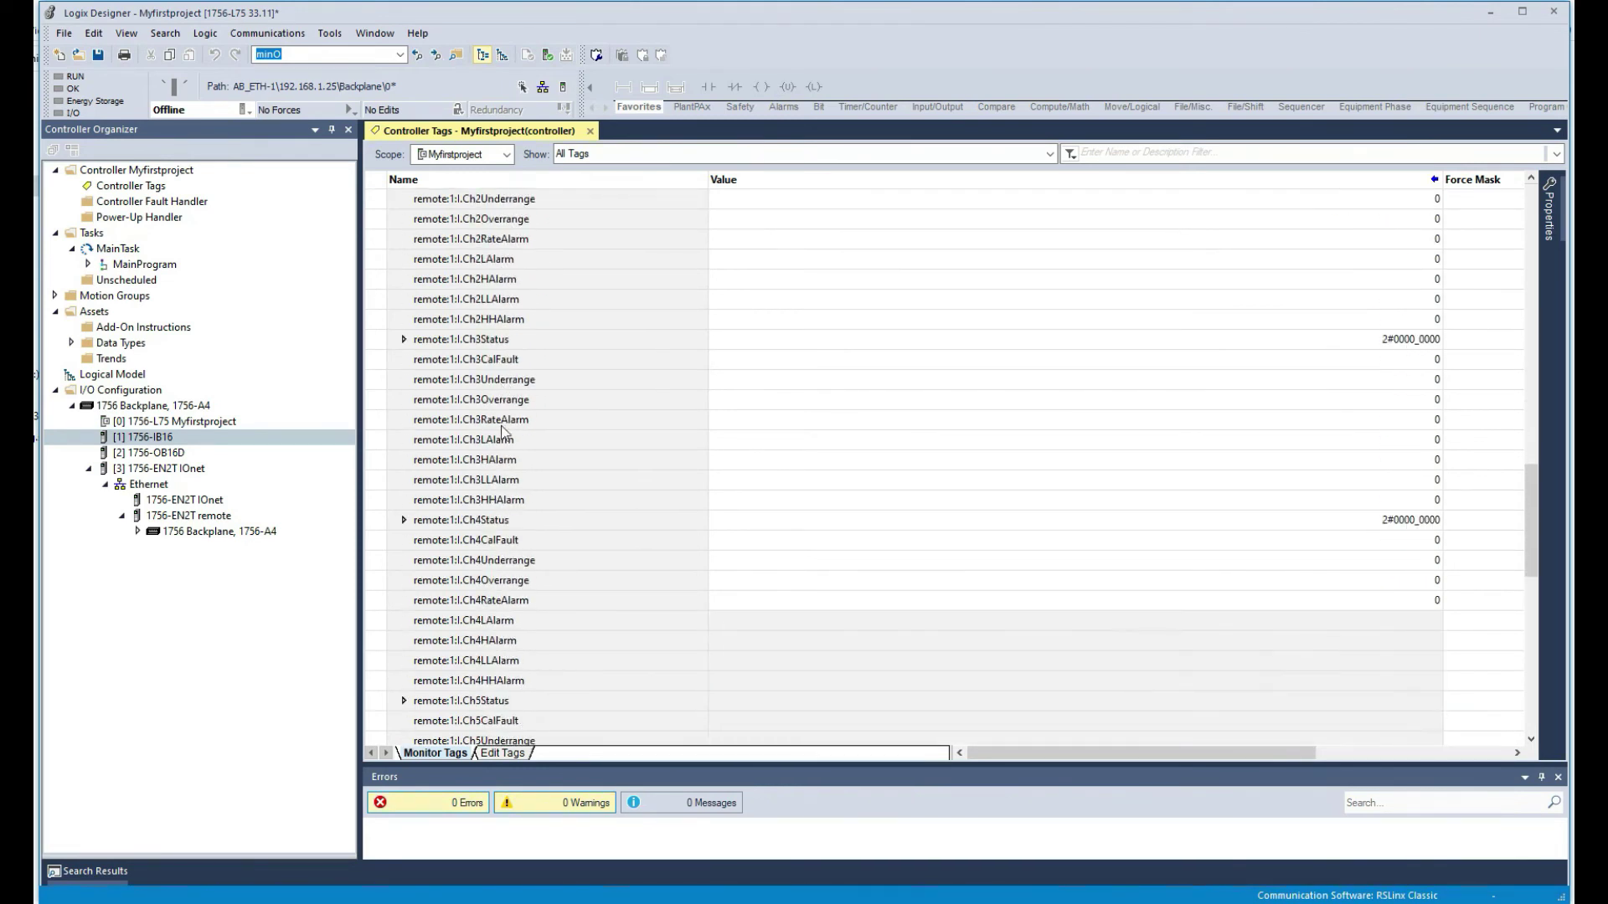
pyautogui.scroll(-7, 495, 496)
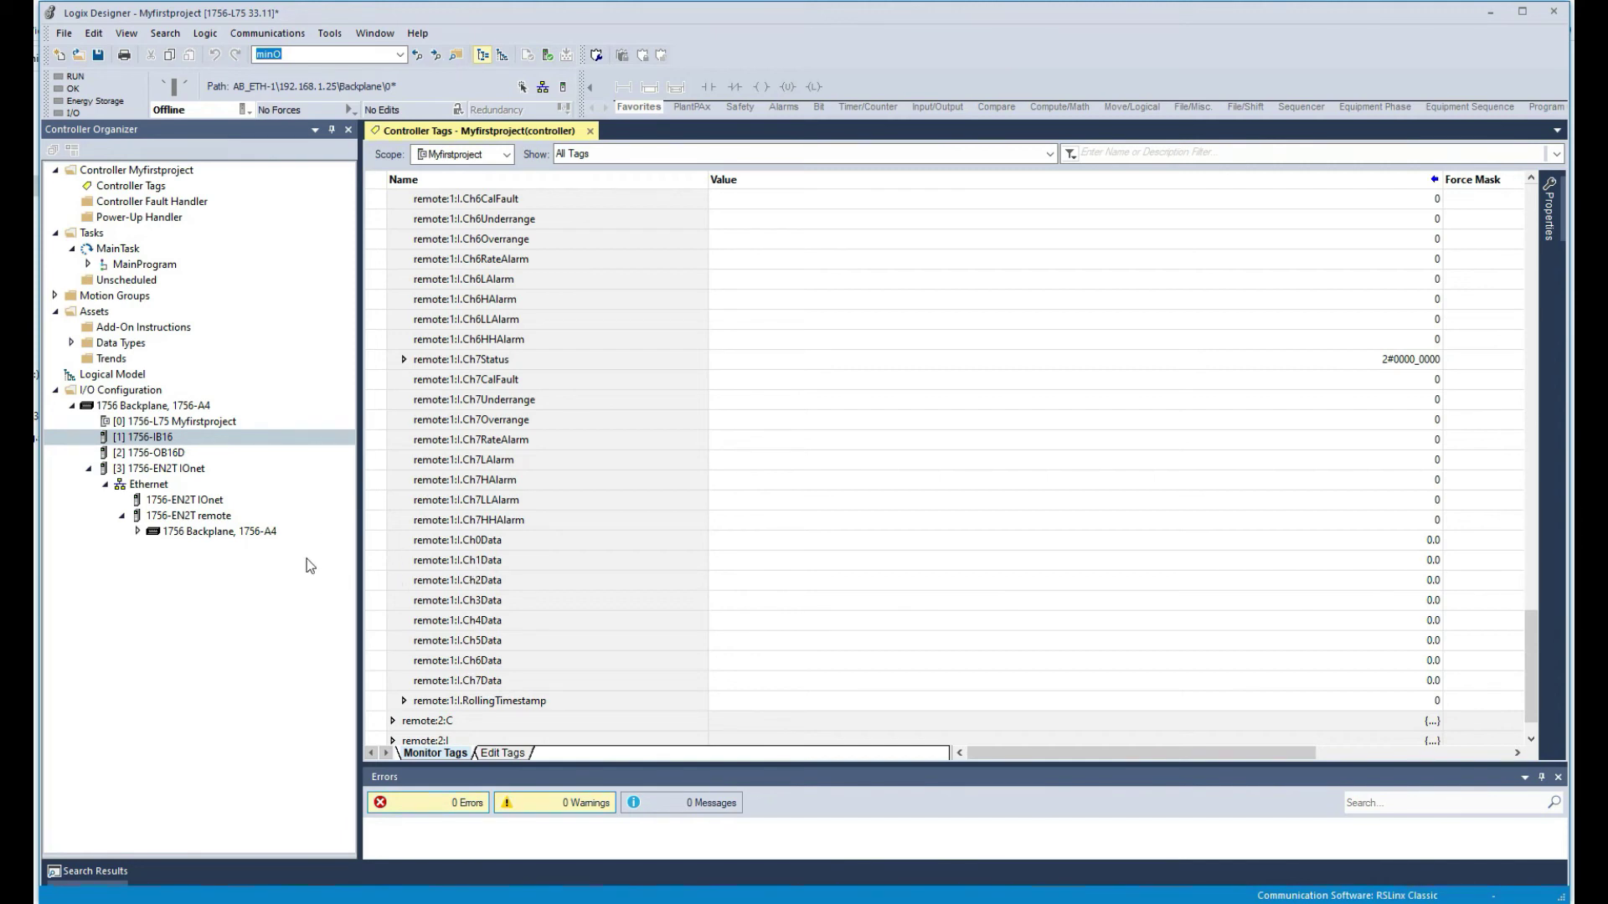
pyautogui.click(137, 531)
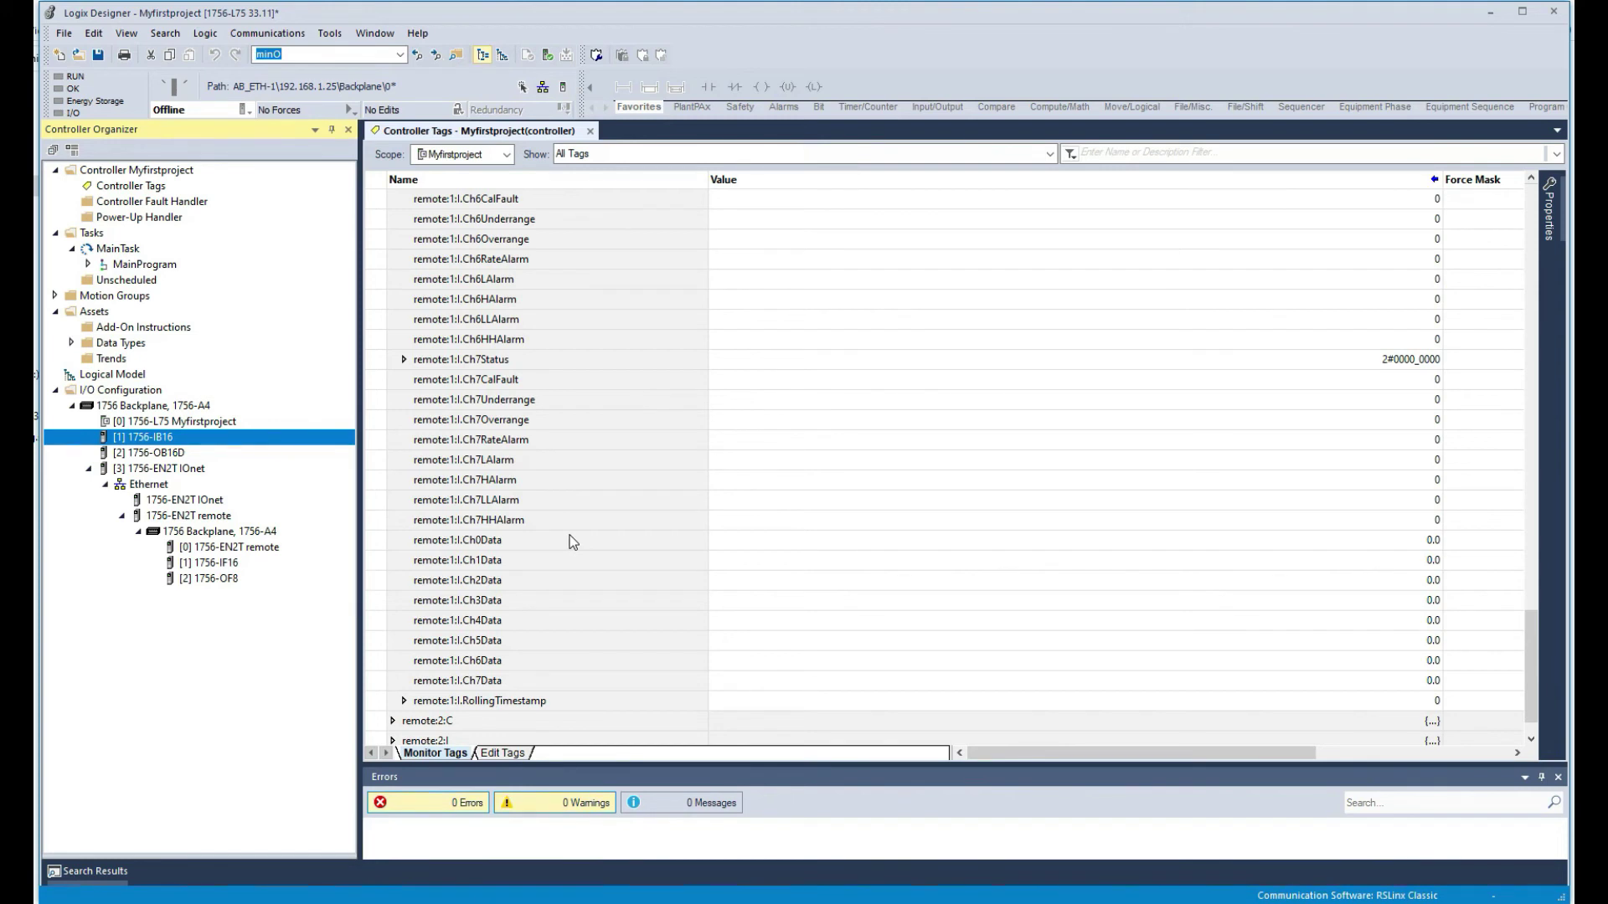
pyautogui.scroll(4, 569, 534)
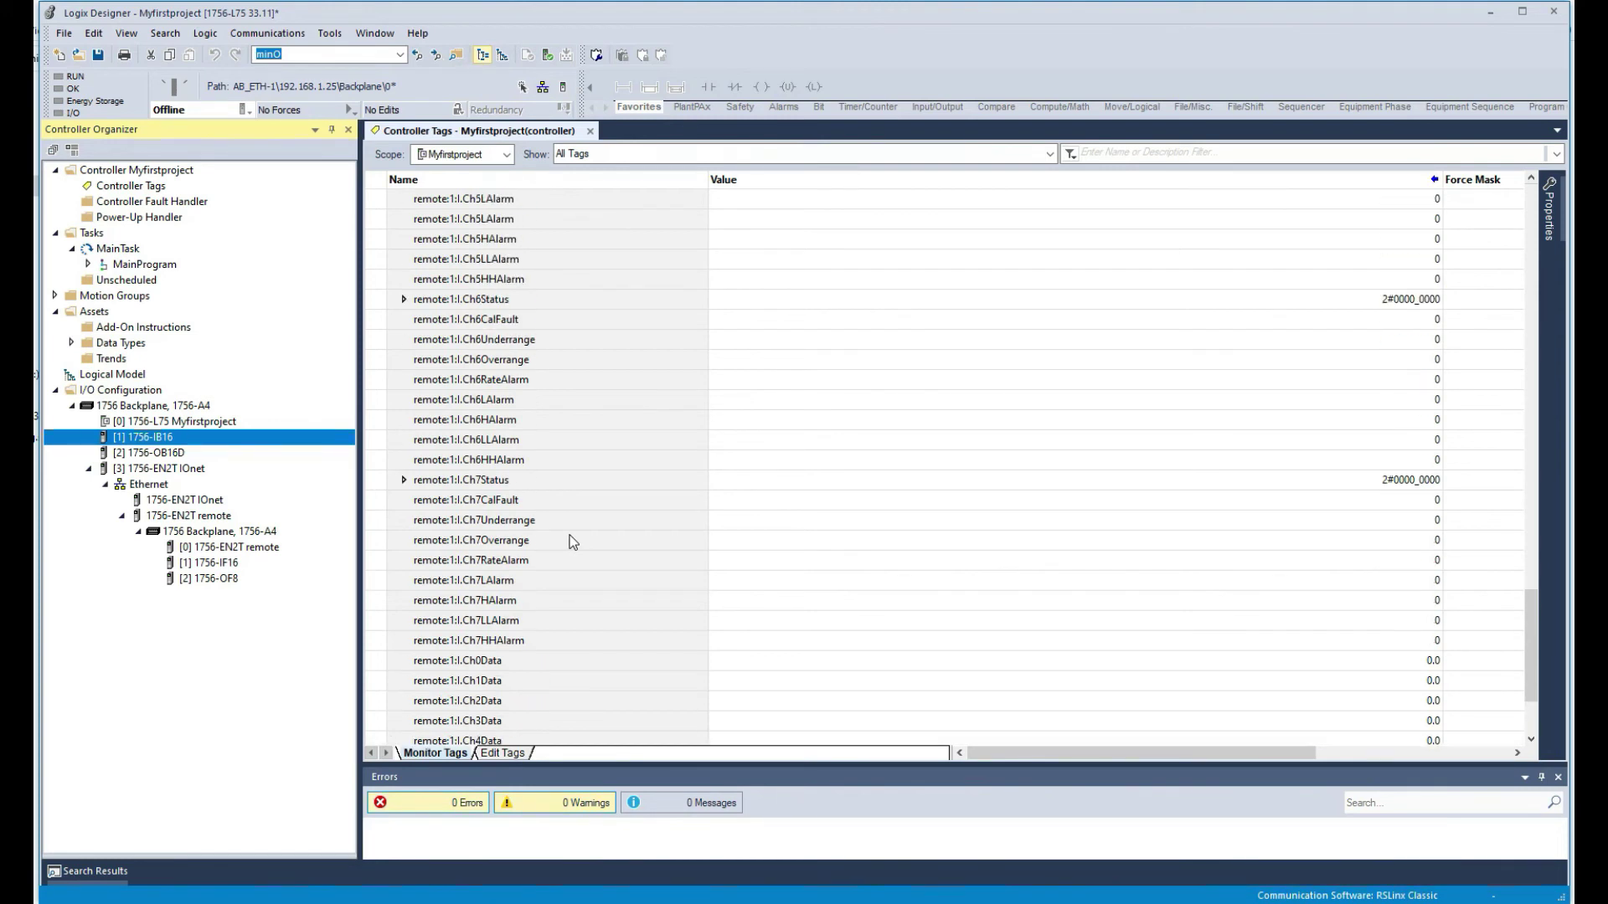
pyautogui.scroll(2, 571, 541)
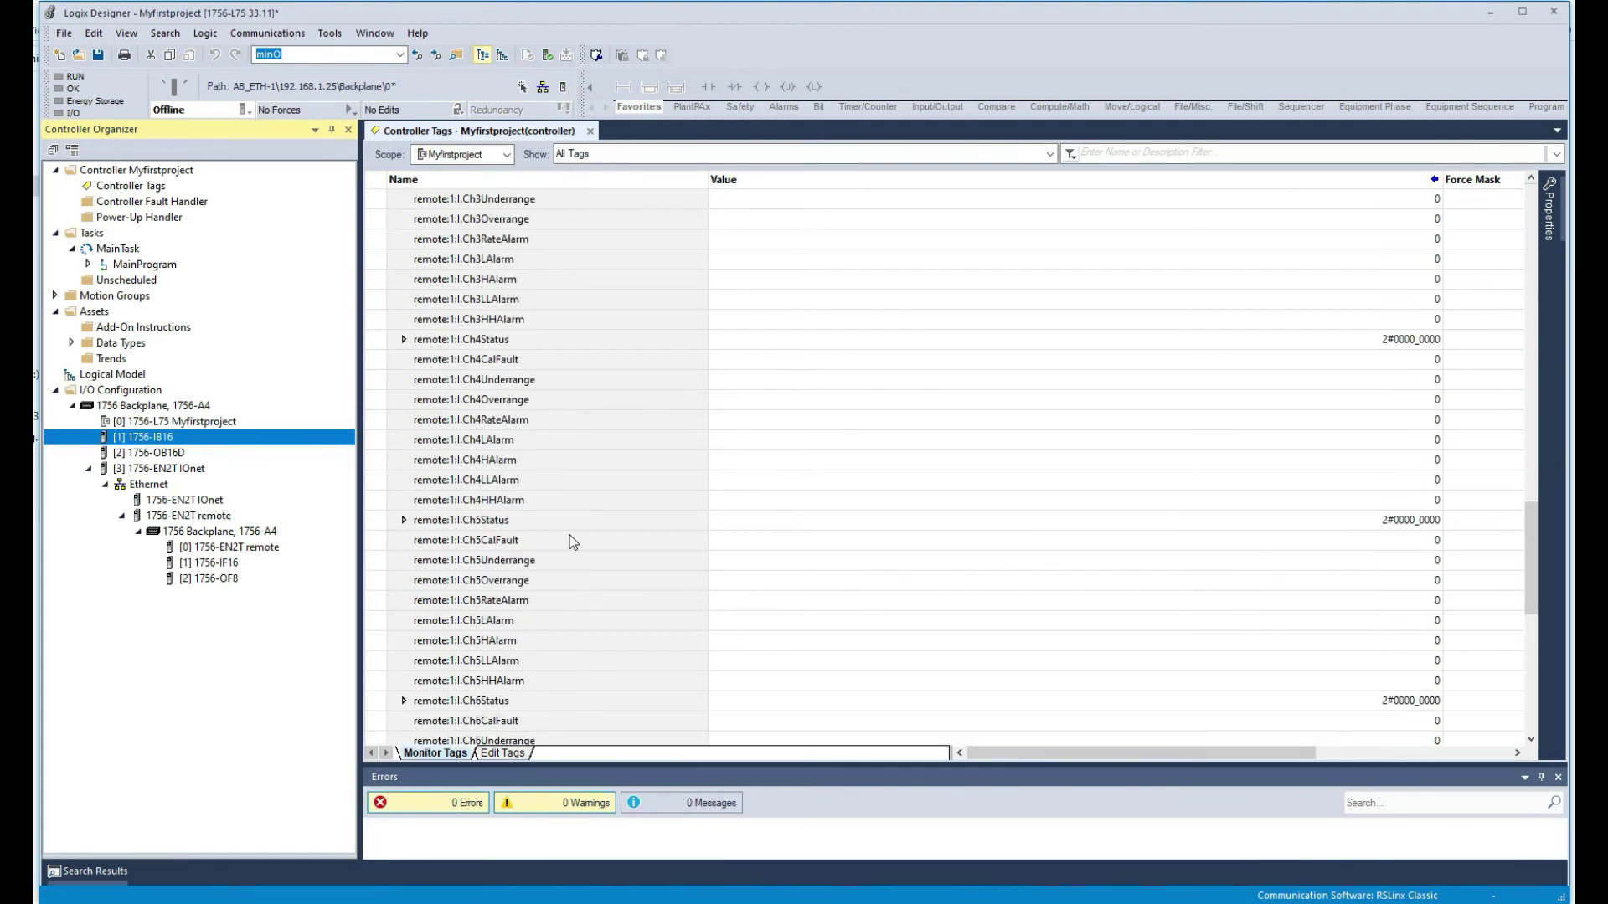
# Examine the channel data members under remote:2:O for the remote 1756-OF8 analog output module
pyautogui.scroll(-6, 568, 535)
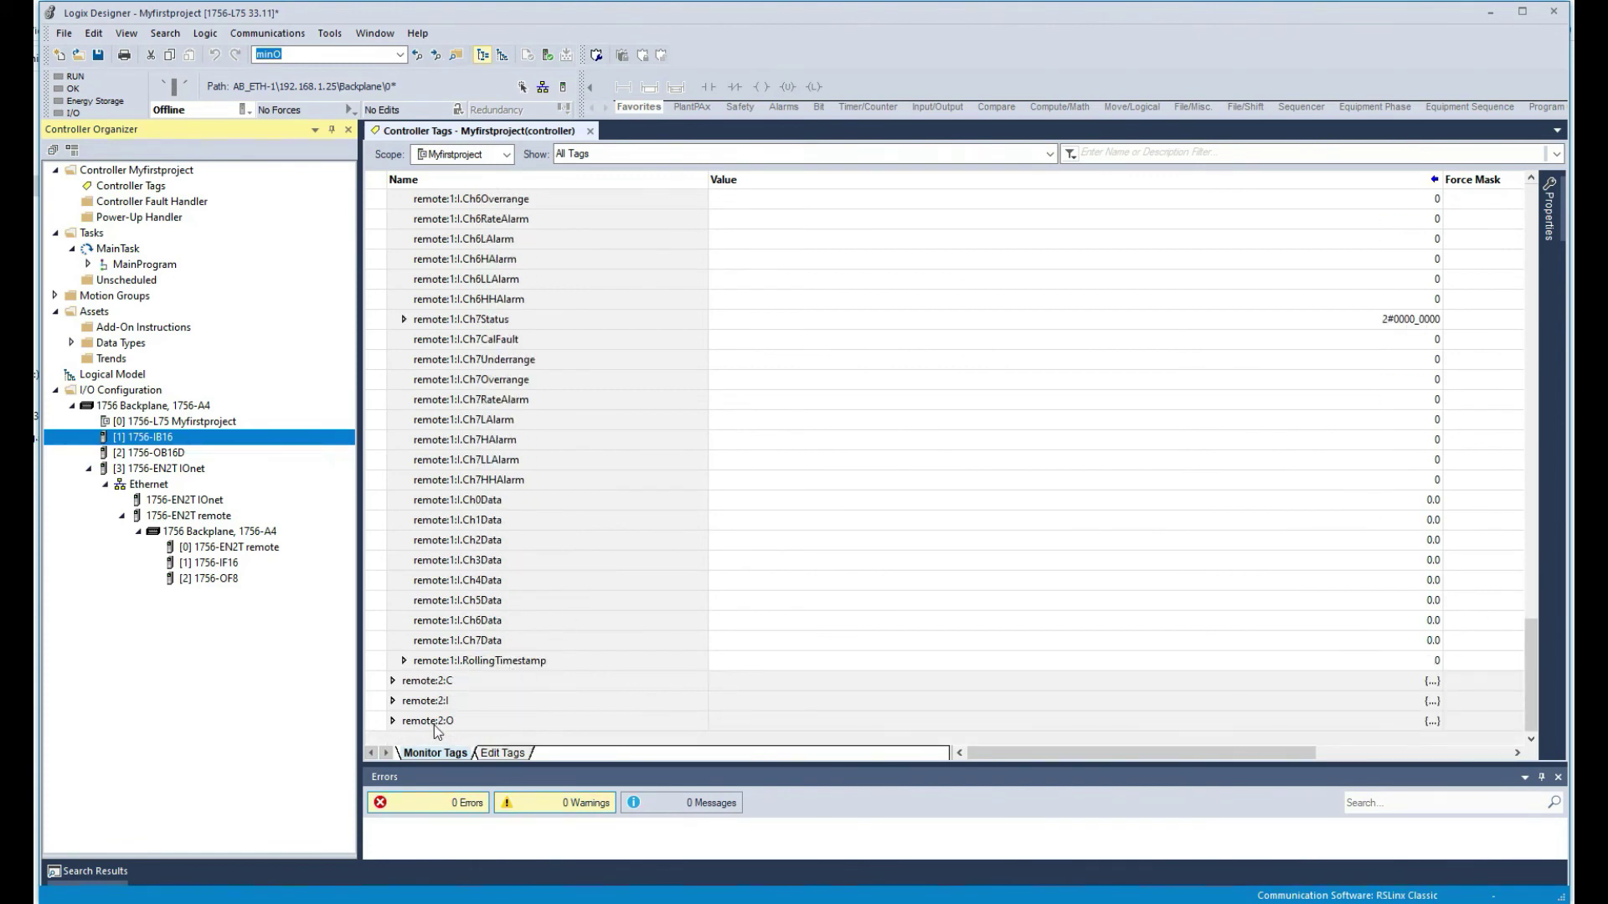
pyautogui.click(393, 721)
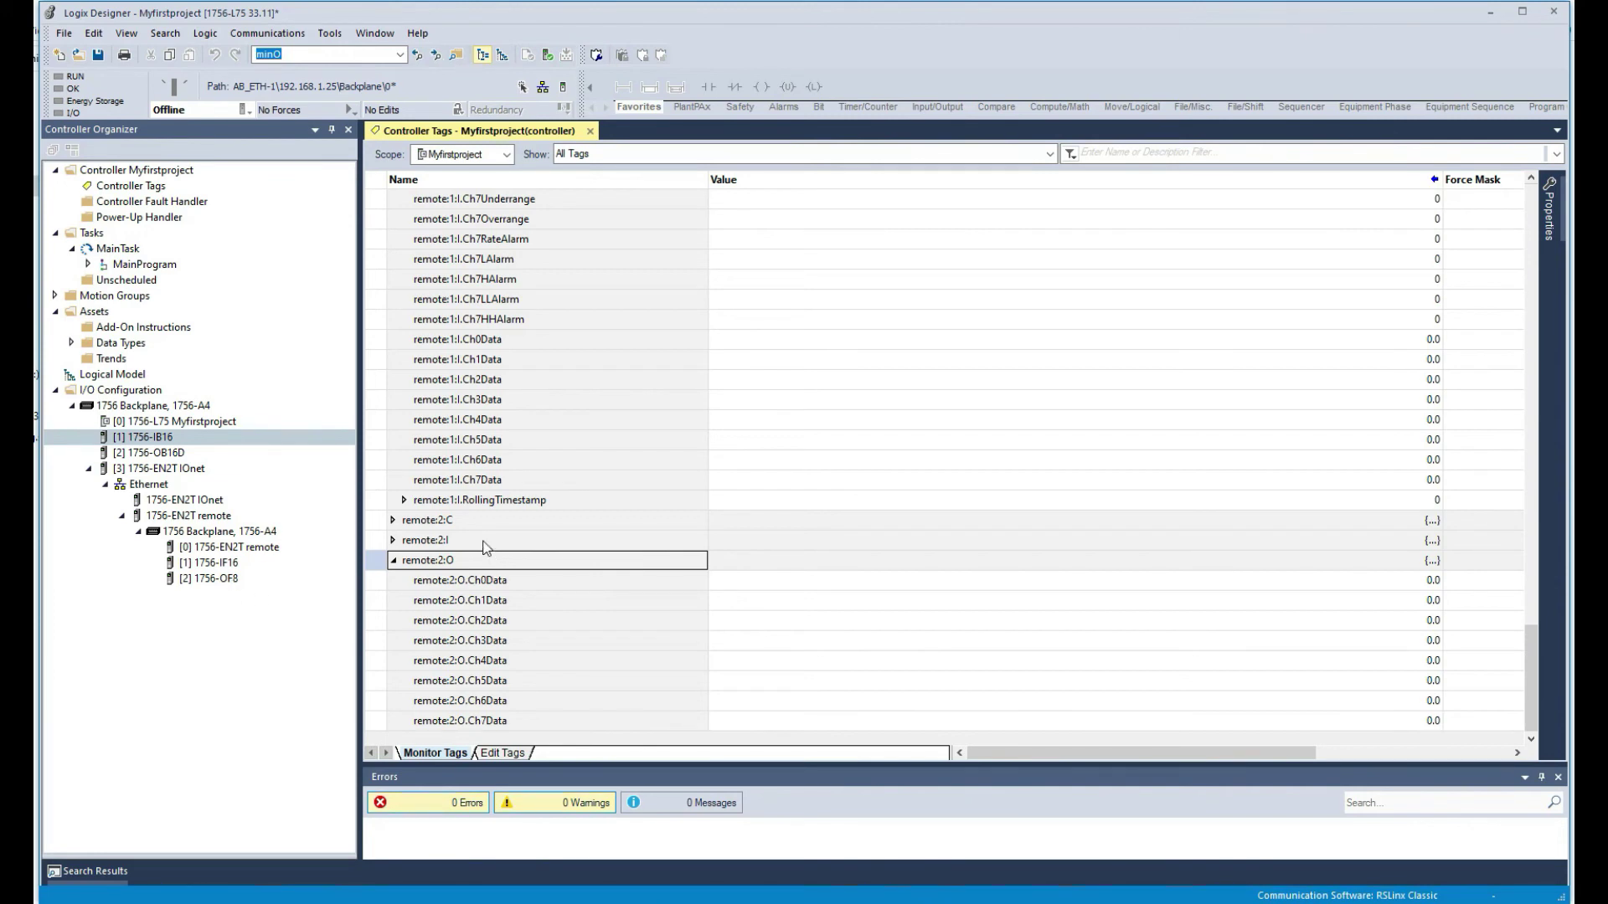
pyautogui.scroll(1, 490, 549)
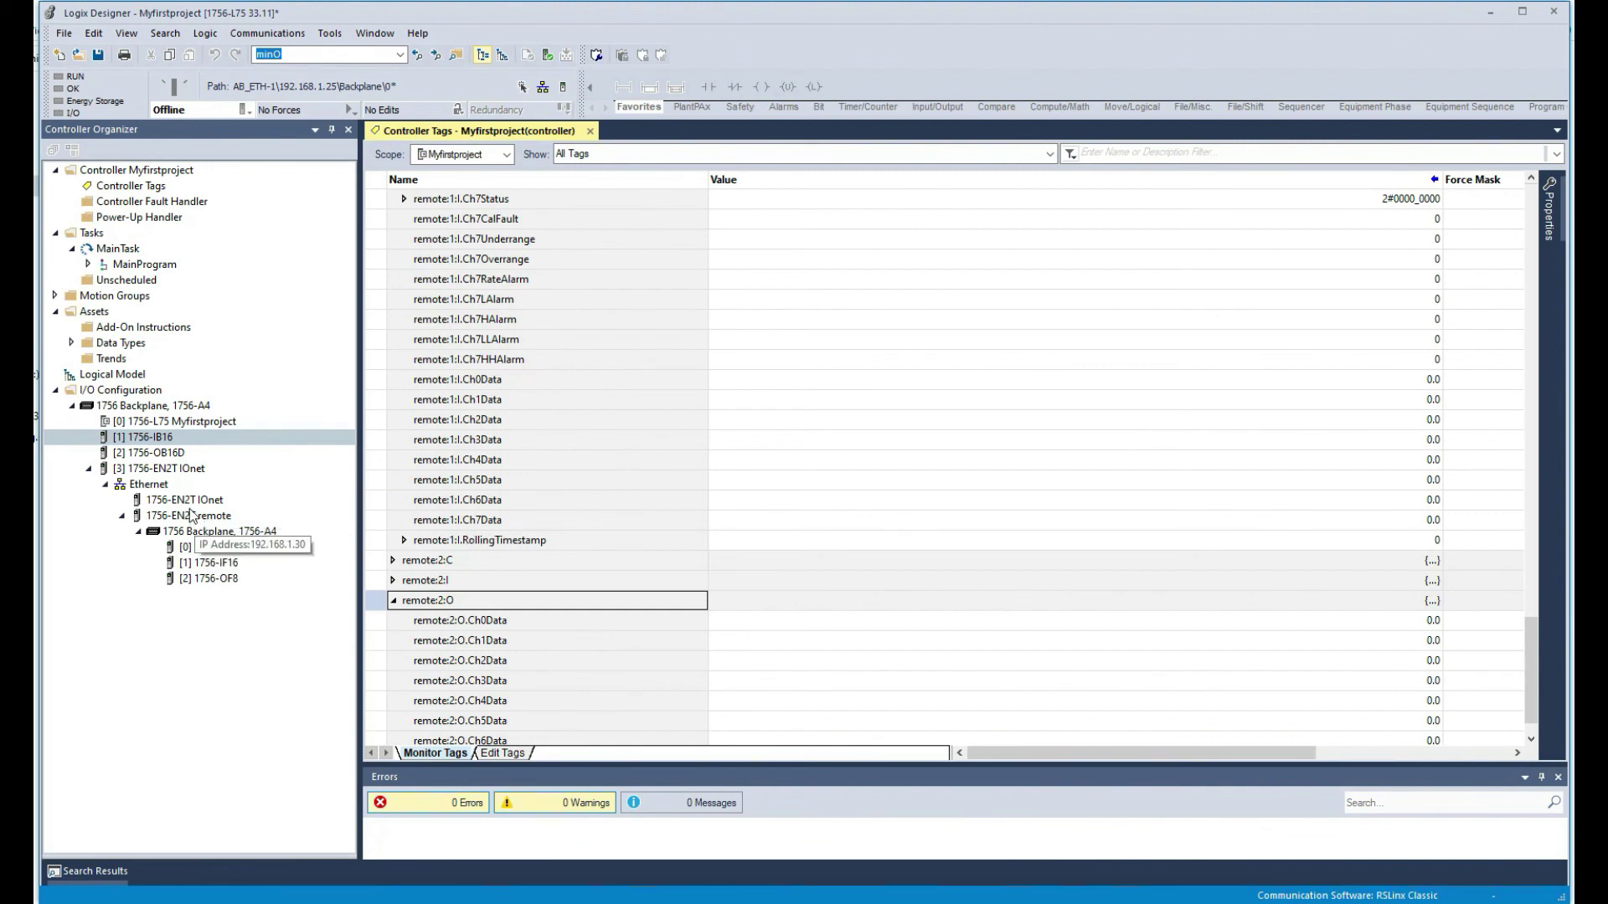
# Change the remote 1756-IF16 module definition's input data to Single-Ended Data – No Alarm and accept the module properties
pyautogui.click(218, 565)
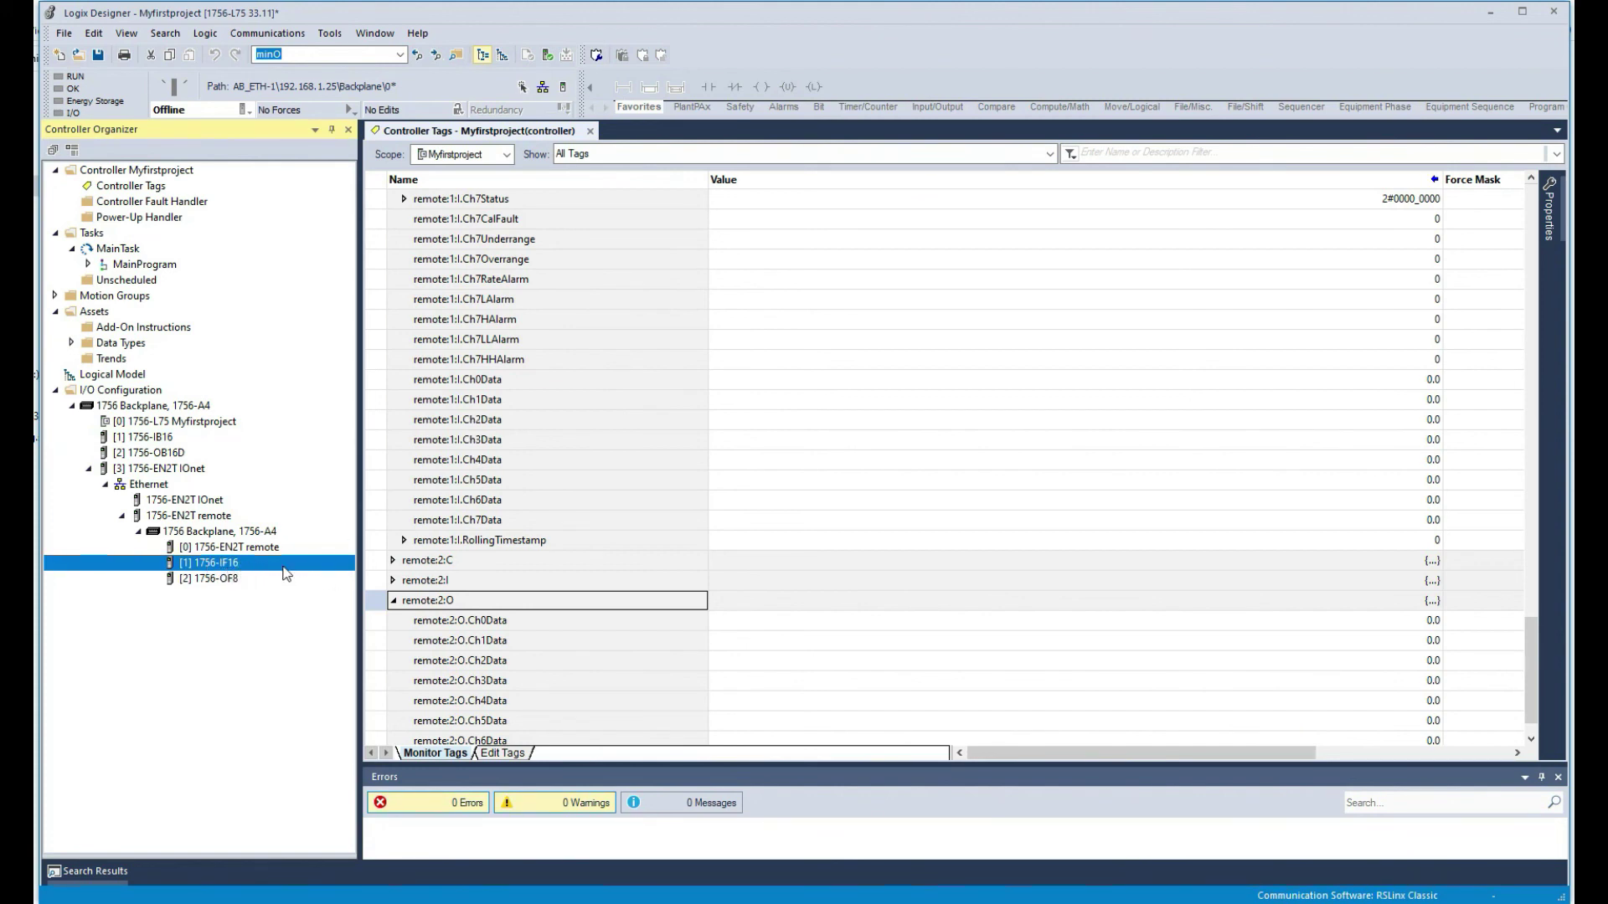
pyautogui.doubleClick(208, 571)
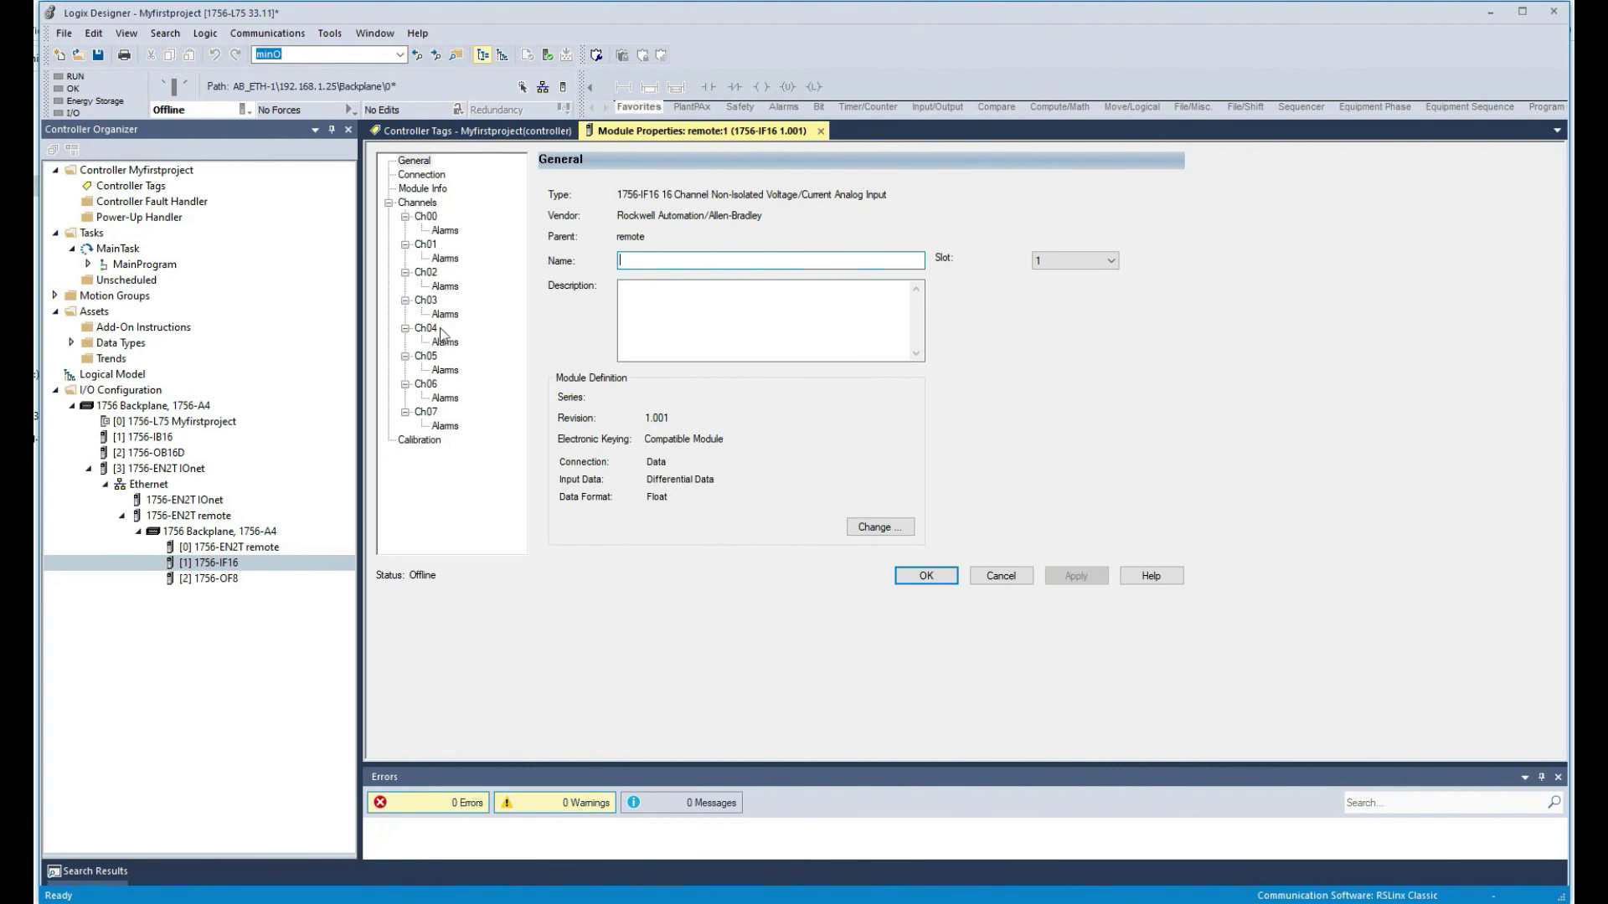
pyautogui.click(875, 526)
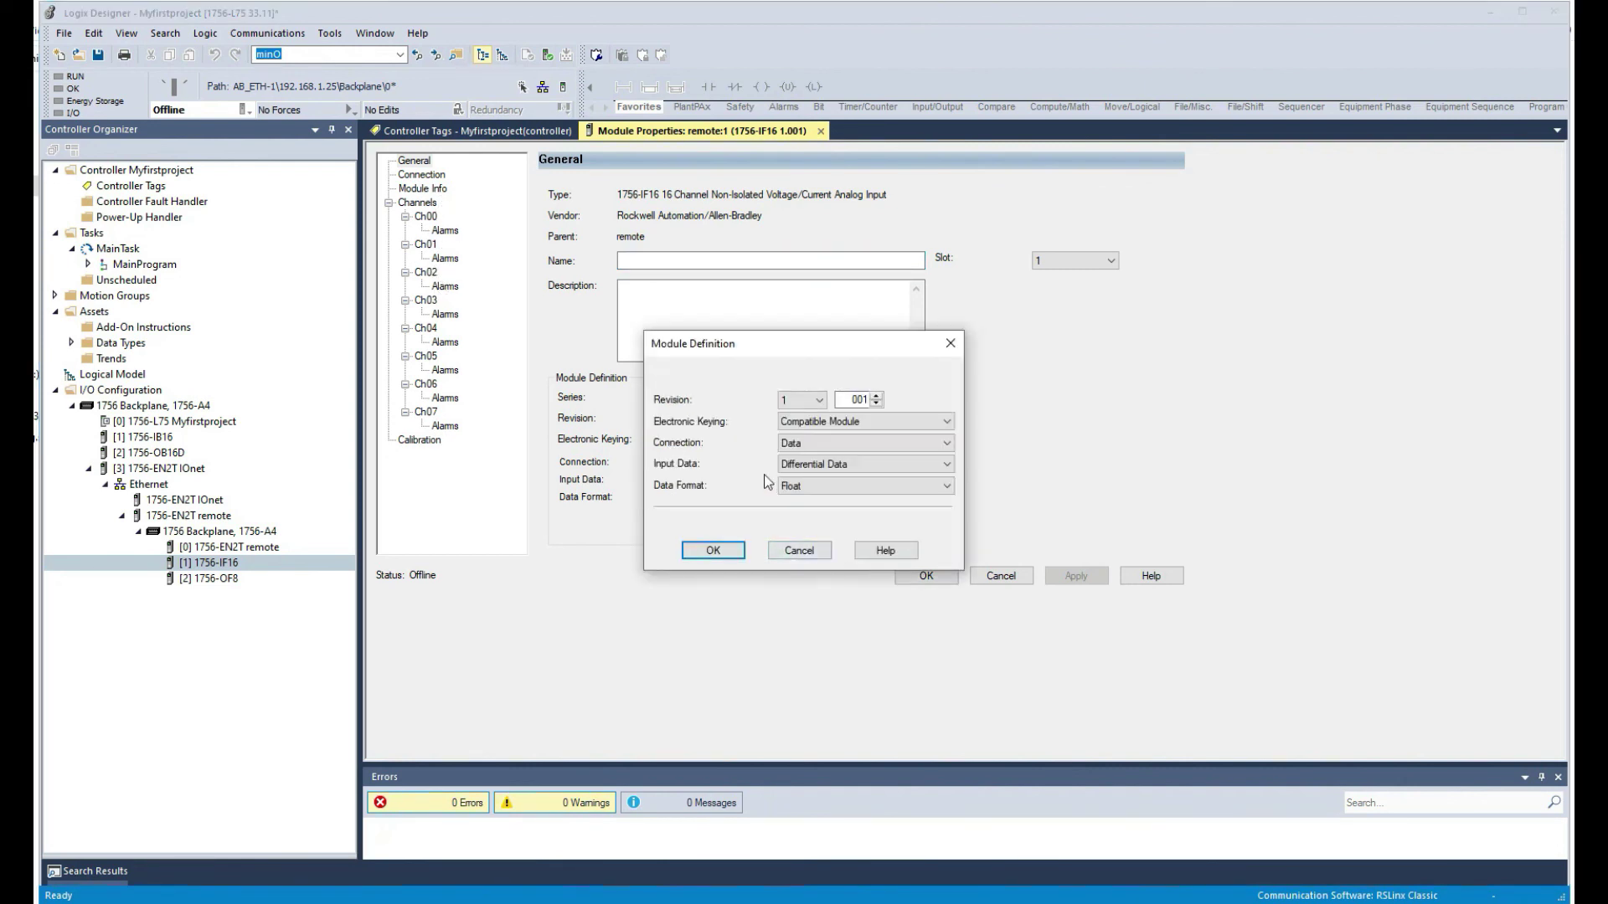
pyautogui.click(870, 466)
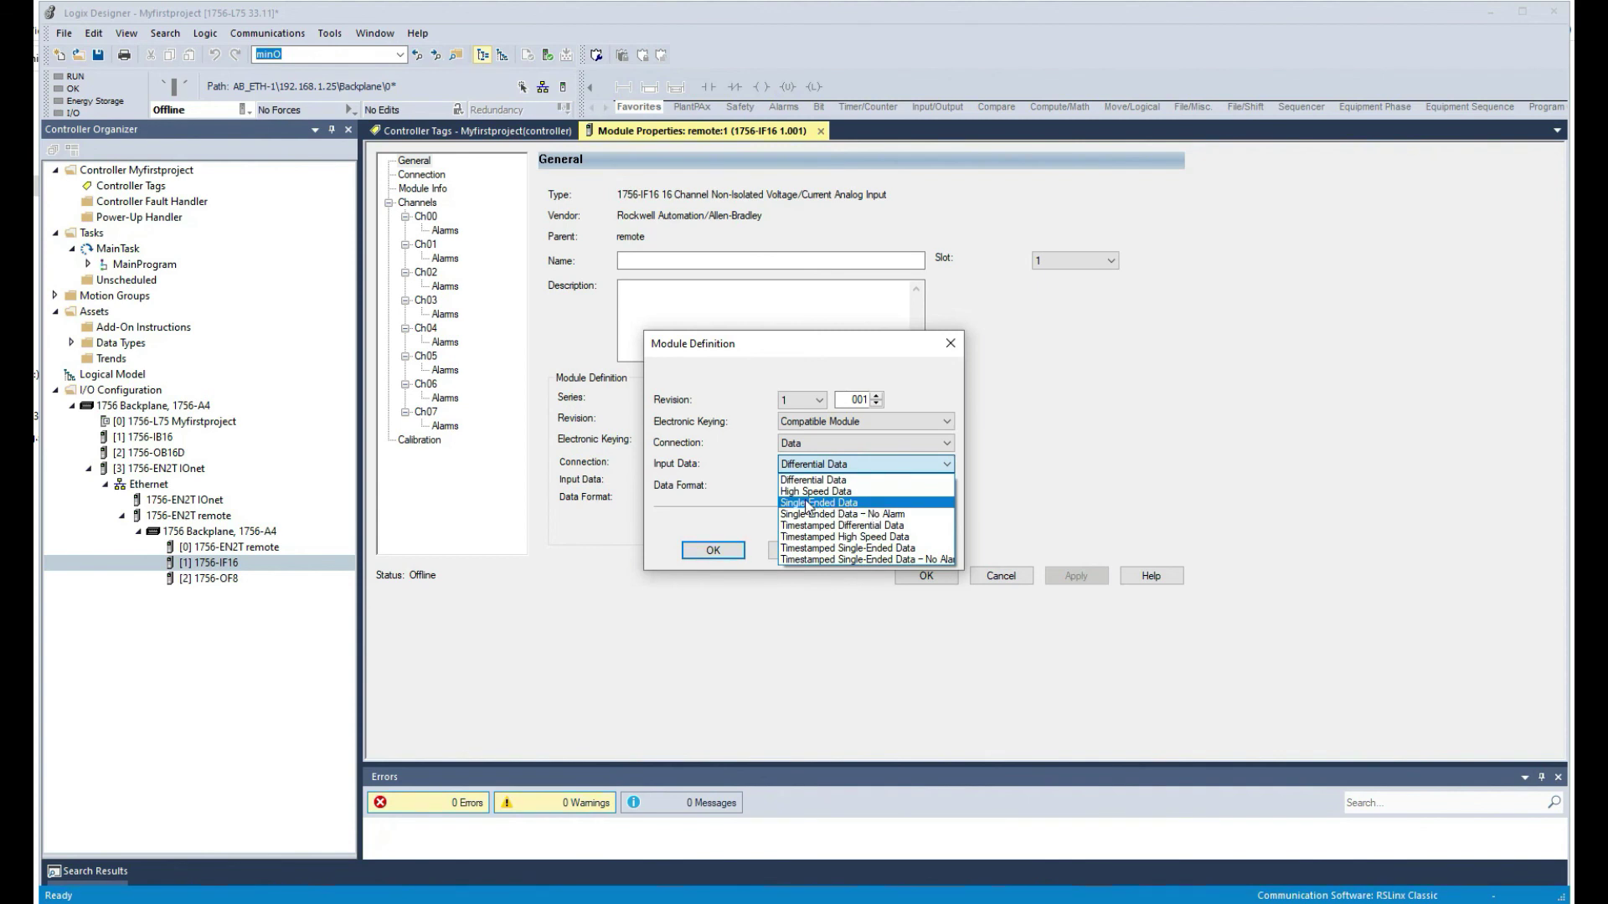
pyautogui.click(886, 515)
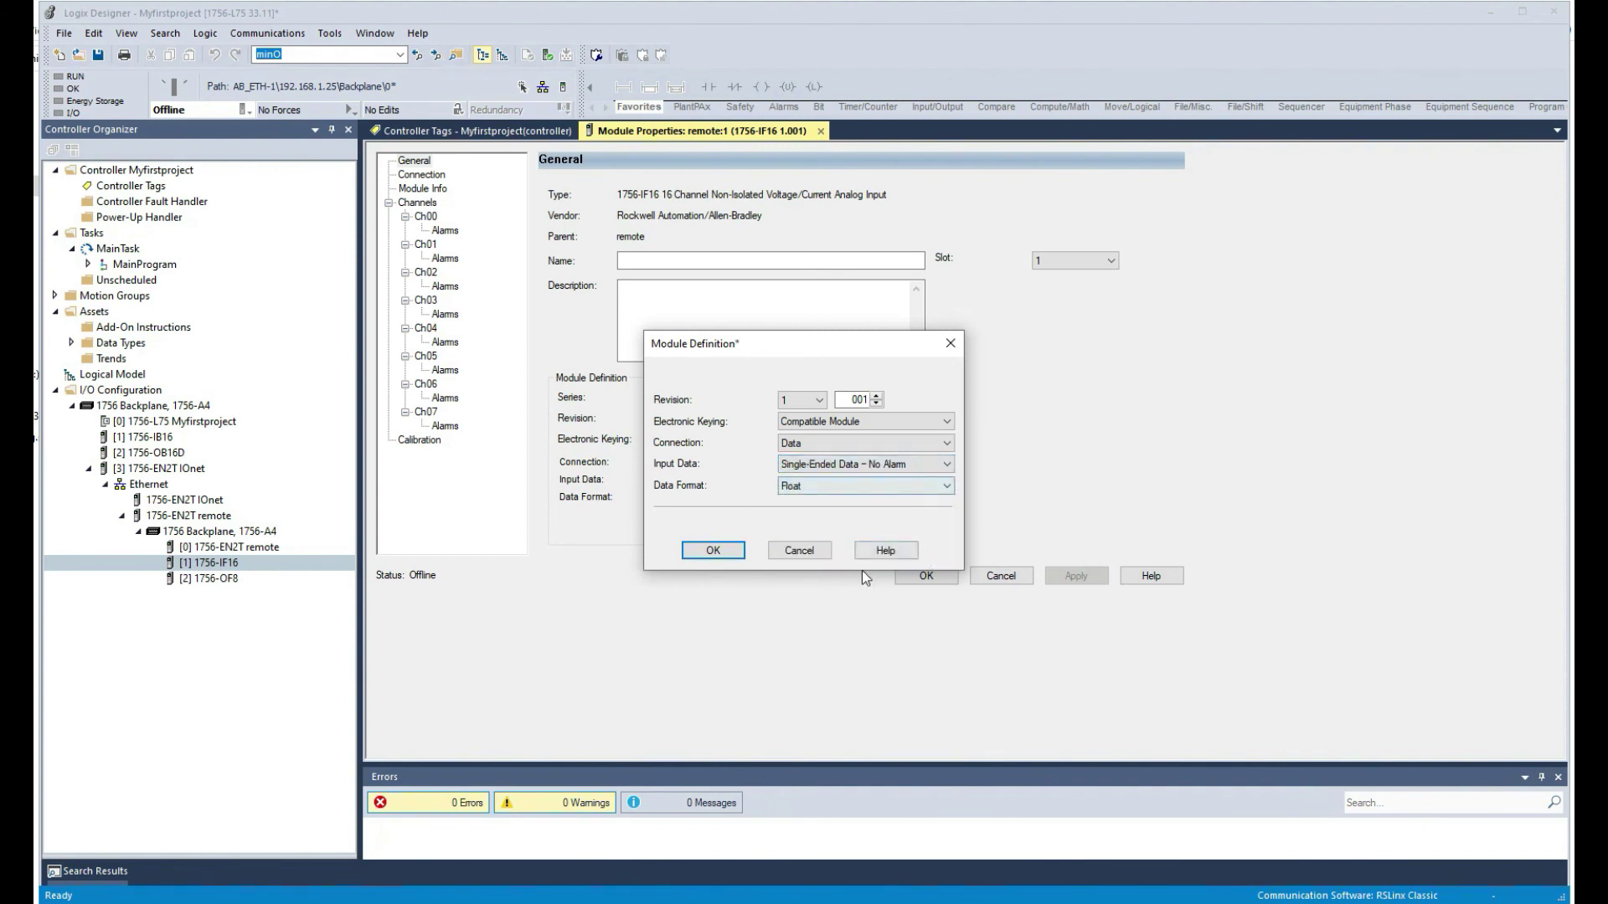
pyautogui.click(716, 553)
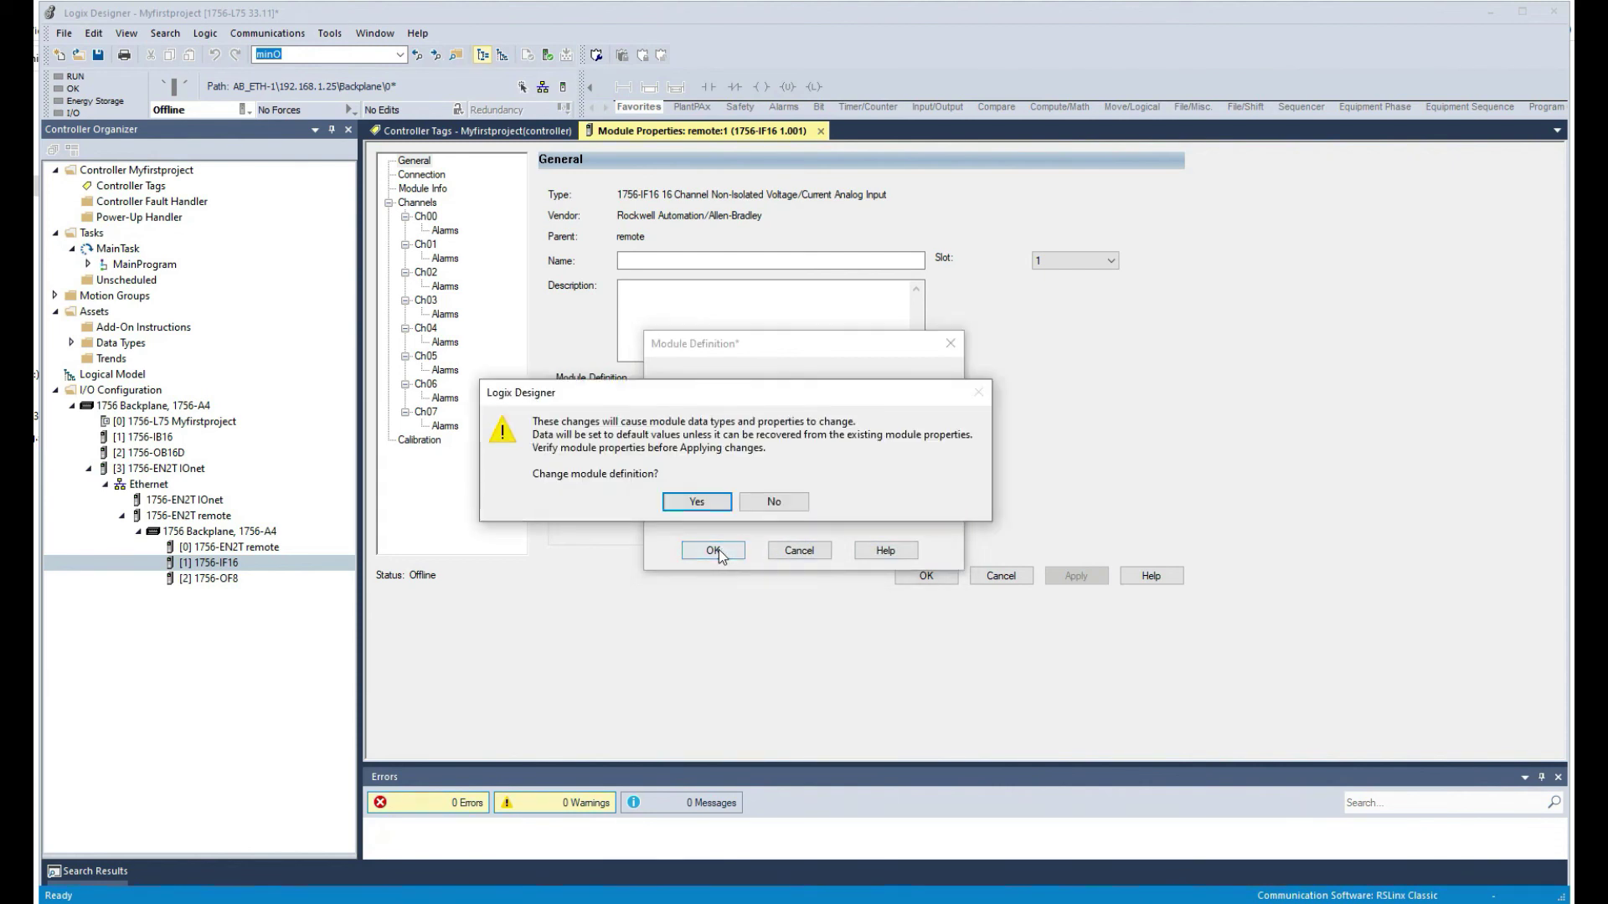
pyautogui.click(697, 502)
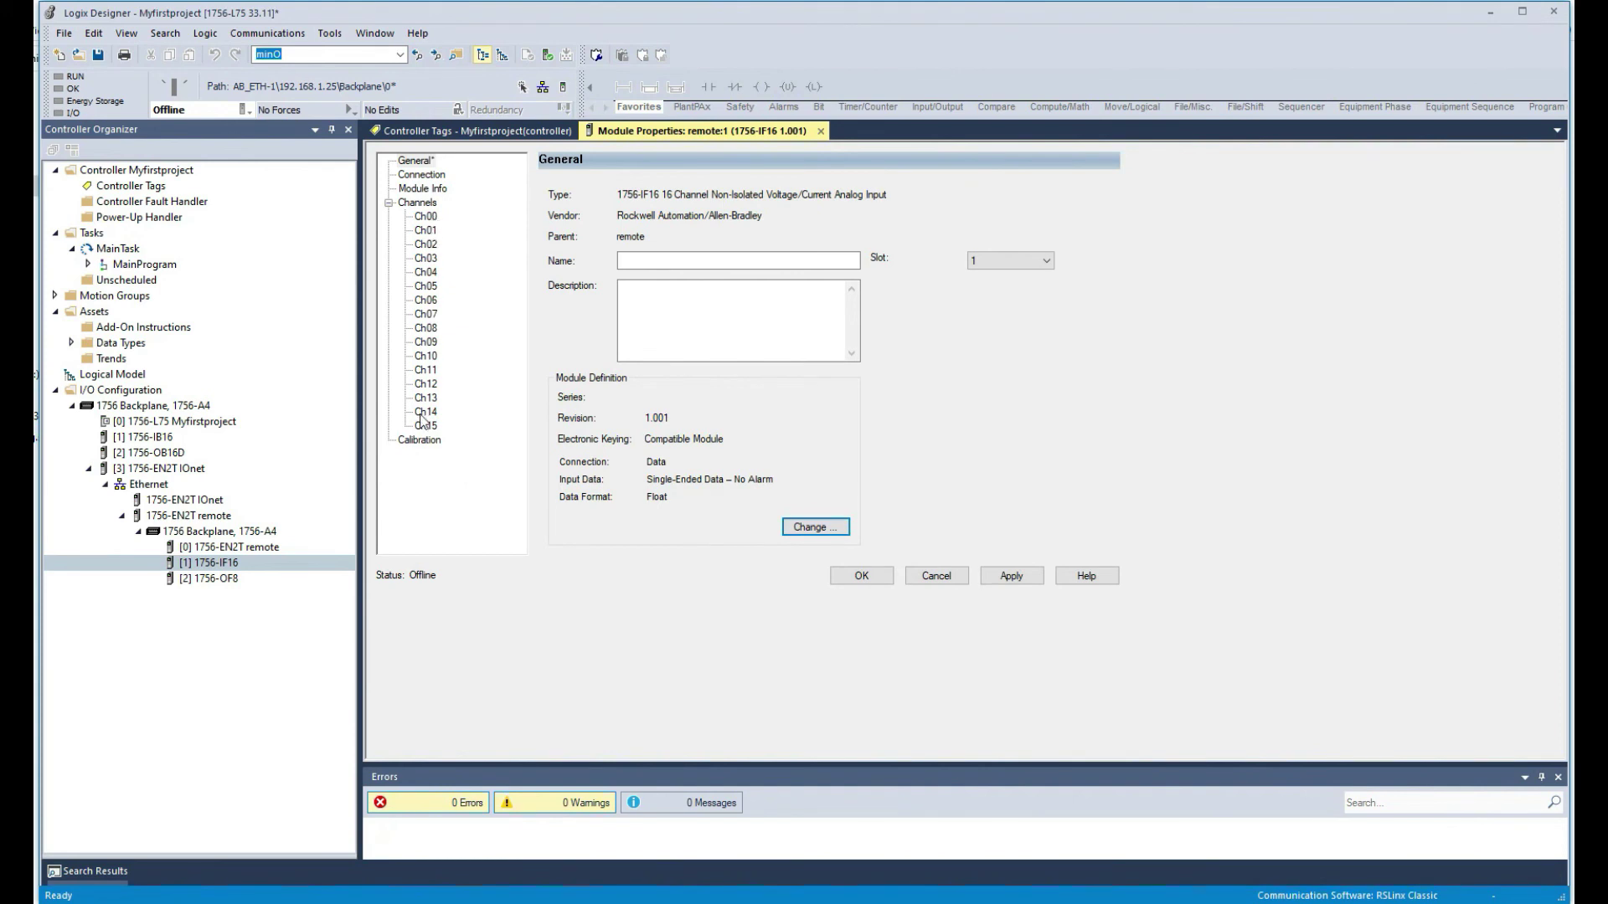
pyautogui.click(874, 575)
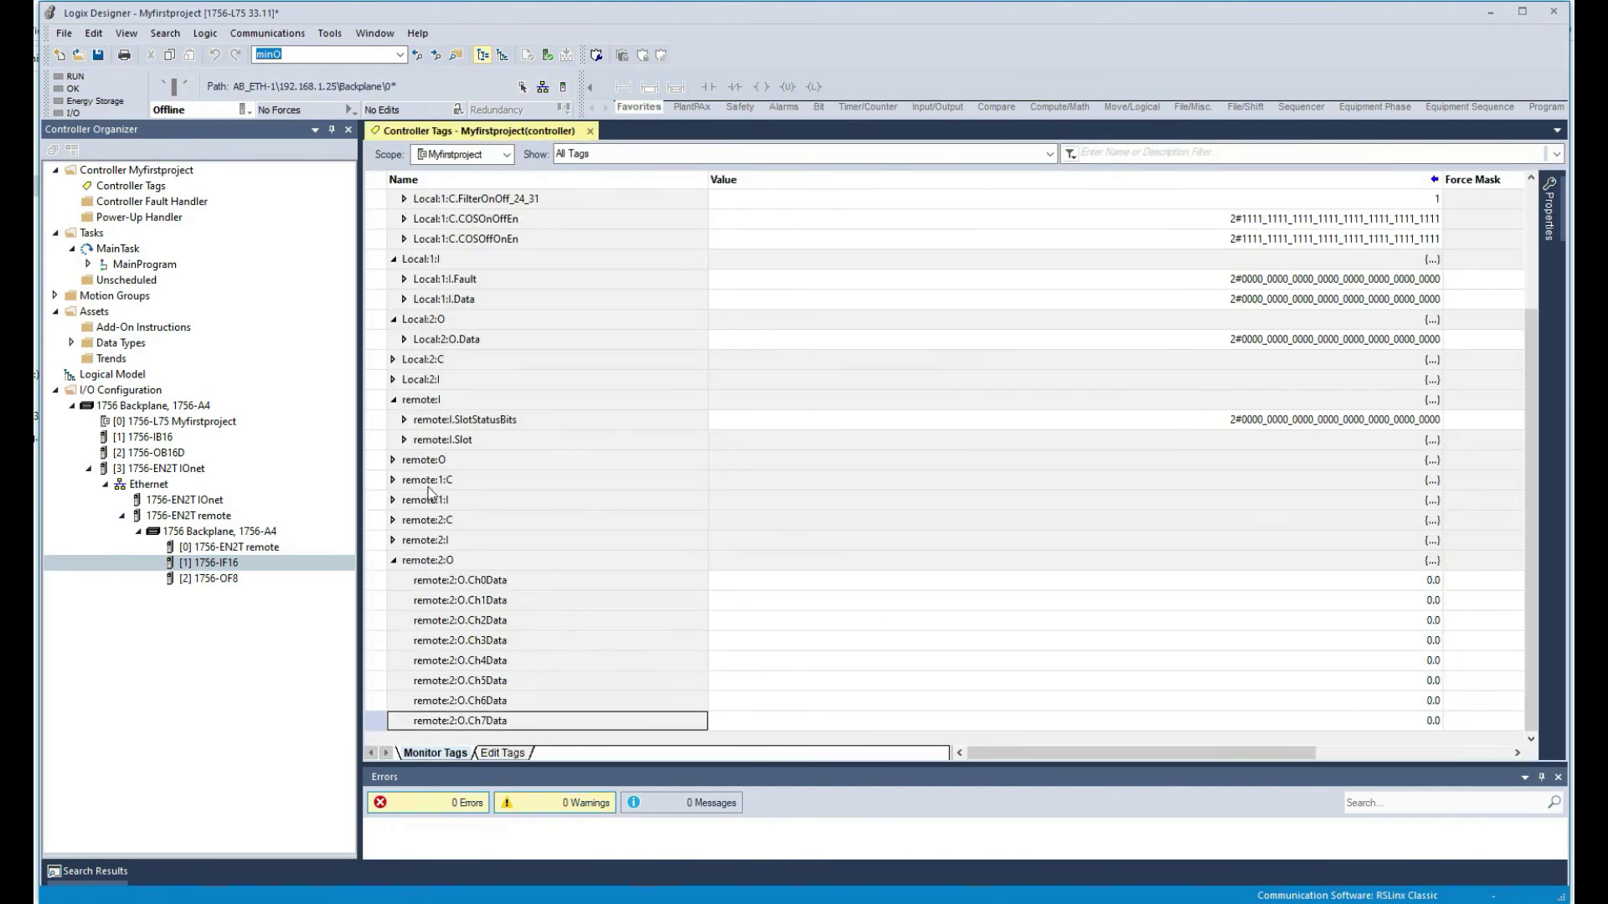
# Examine the regenerated remote:1:I members of the 1756-IF16 module, from the channel faults through Ch0Data to Ch15Data
pyautogui.click(393, 500)
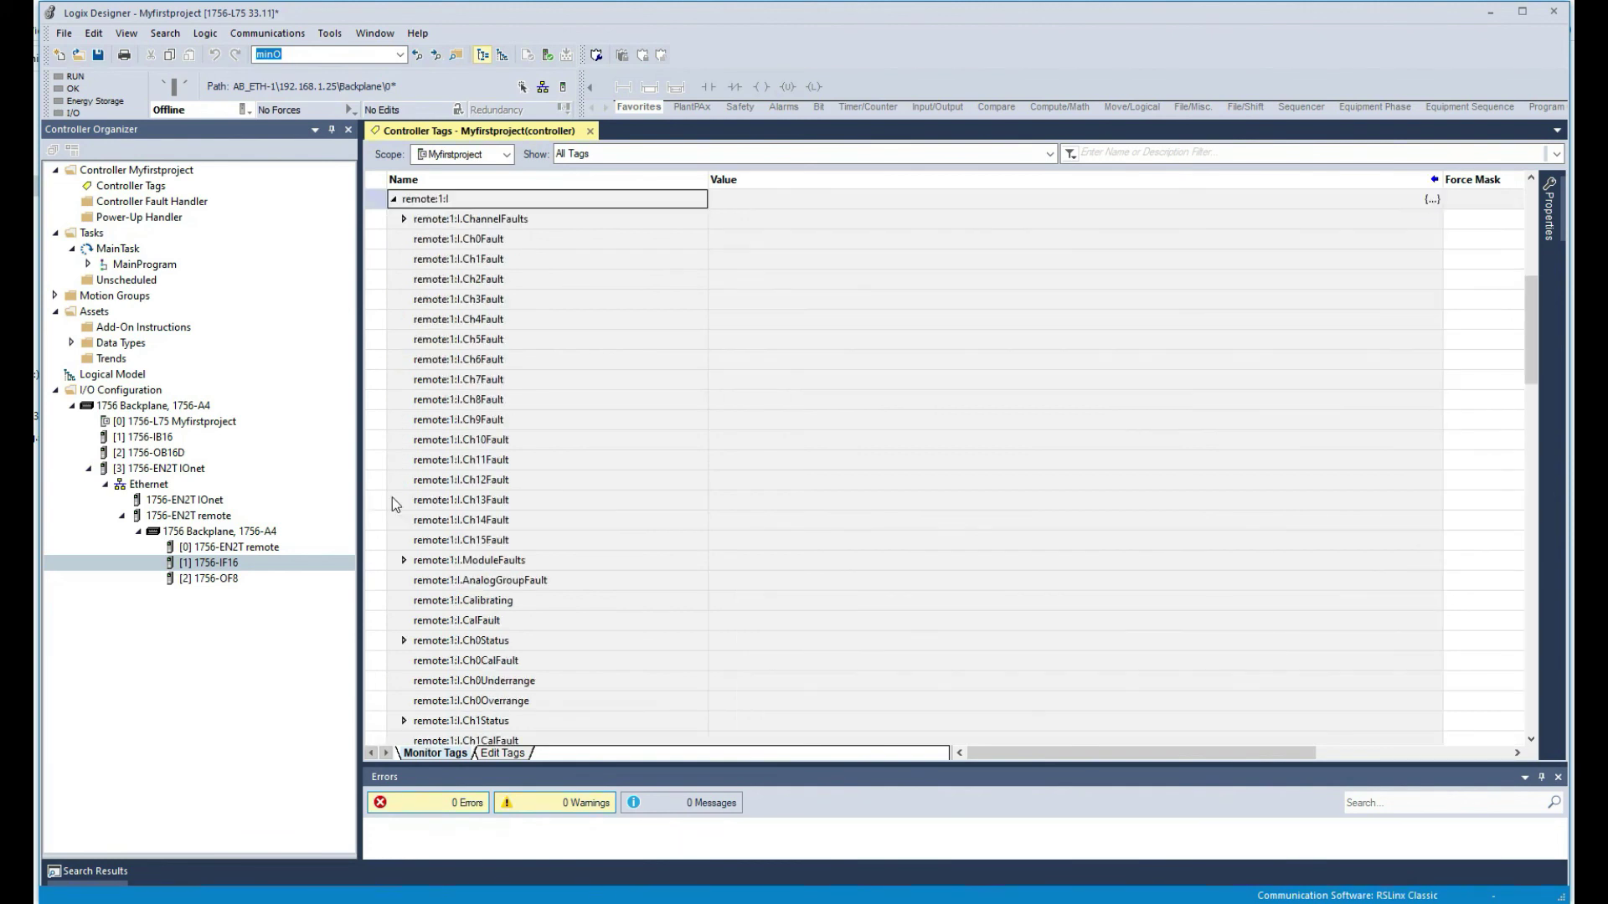
pyautogui.scroll(-5, 514, 512)
pyautogui.scroll(-16, 514, 513)
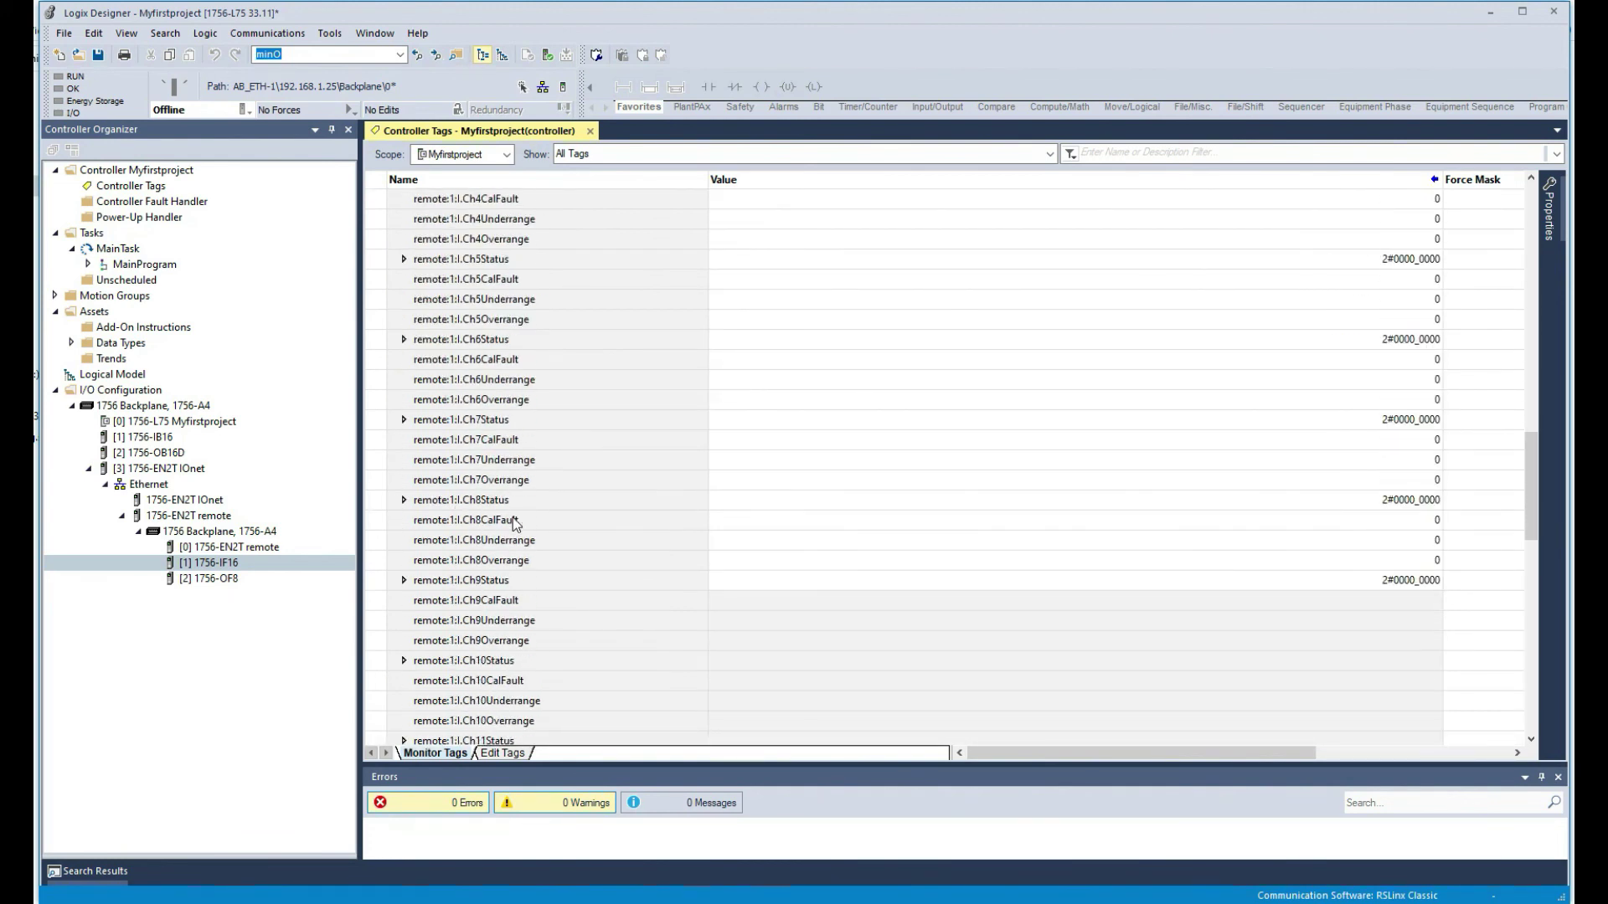
pyautogui.scroll(-5, 514, 535)
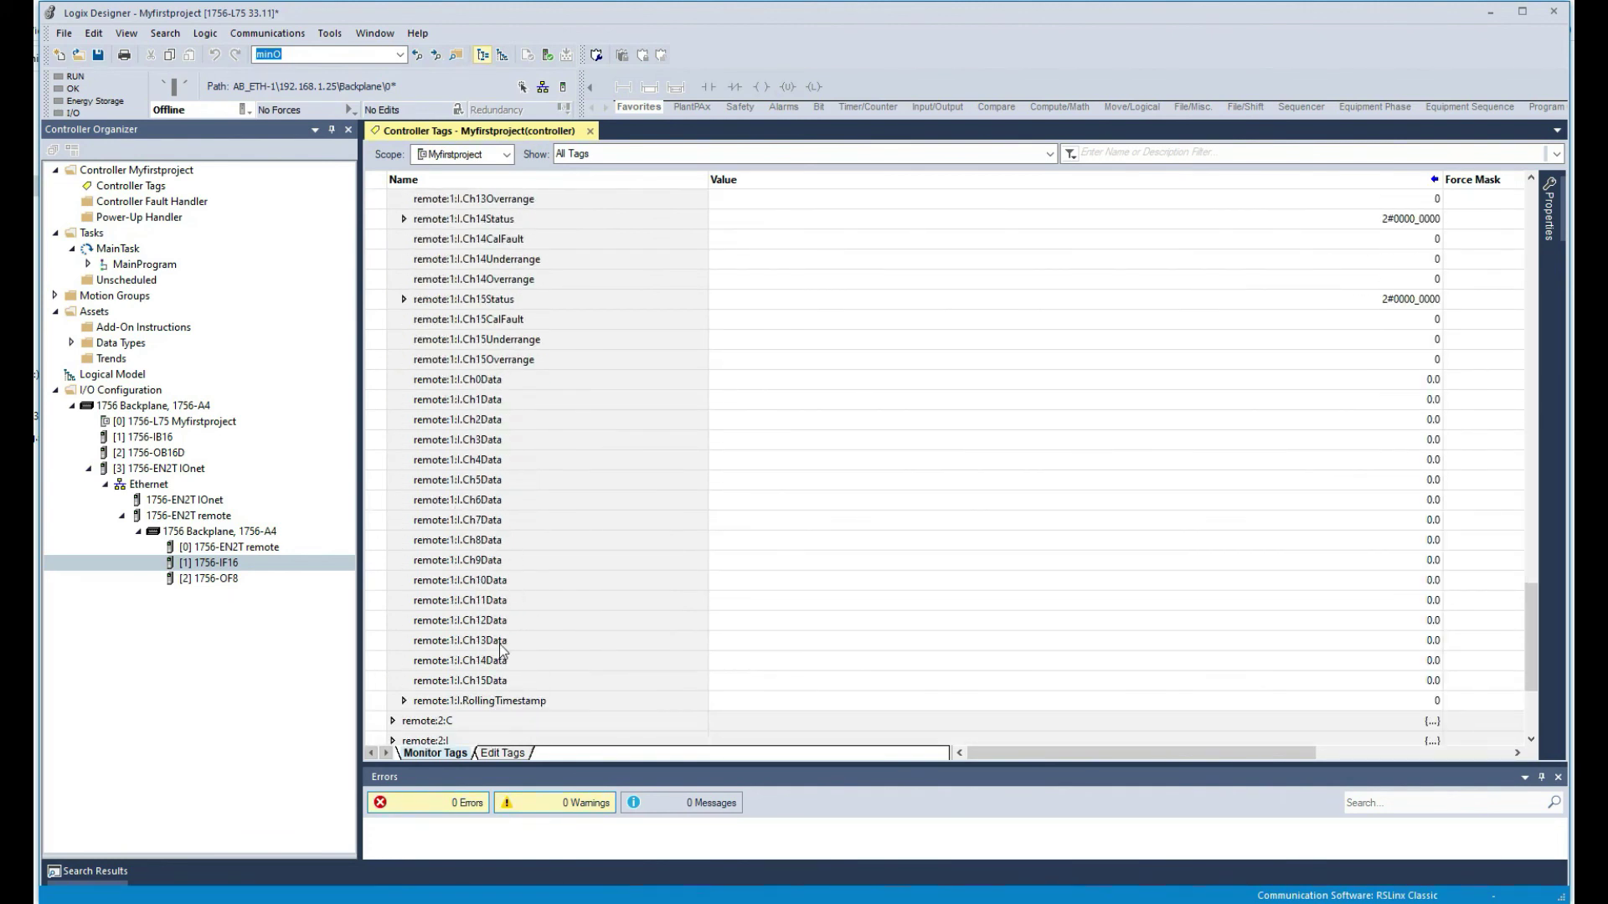